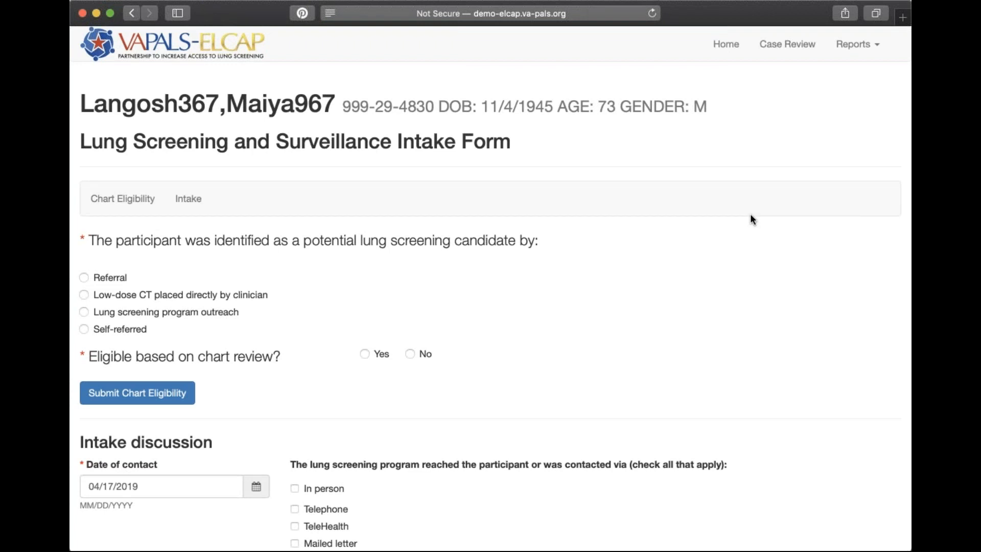
{"action": "scroll", "coordinate": [750, 215], "scroll_direction": "down", "scroll_amount": 6}
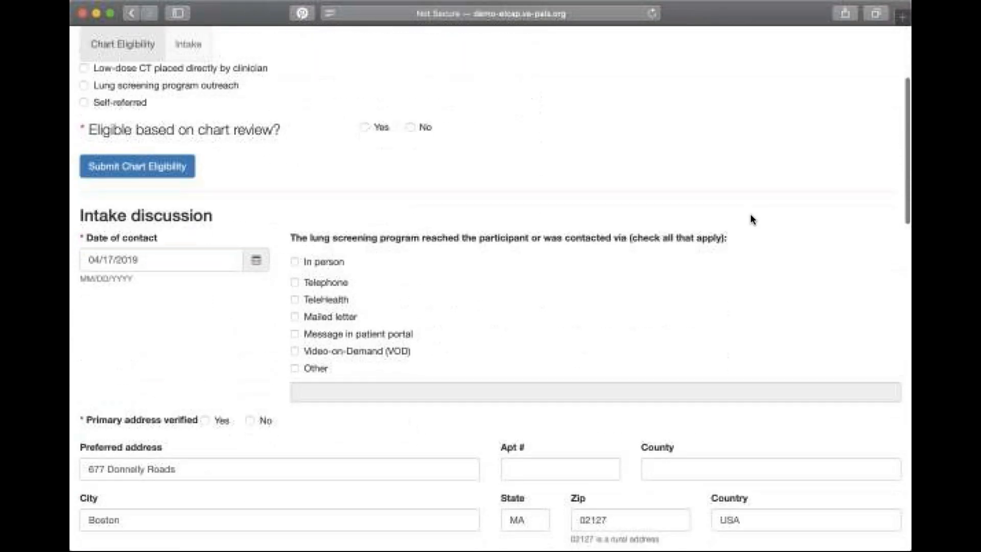
{"action": "scroll", "coordinate": [751, 215], "scroll_direction": "down", "scroll_amount": 8}
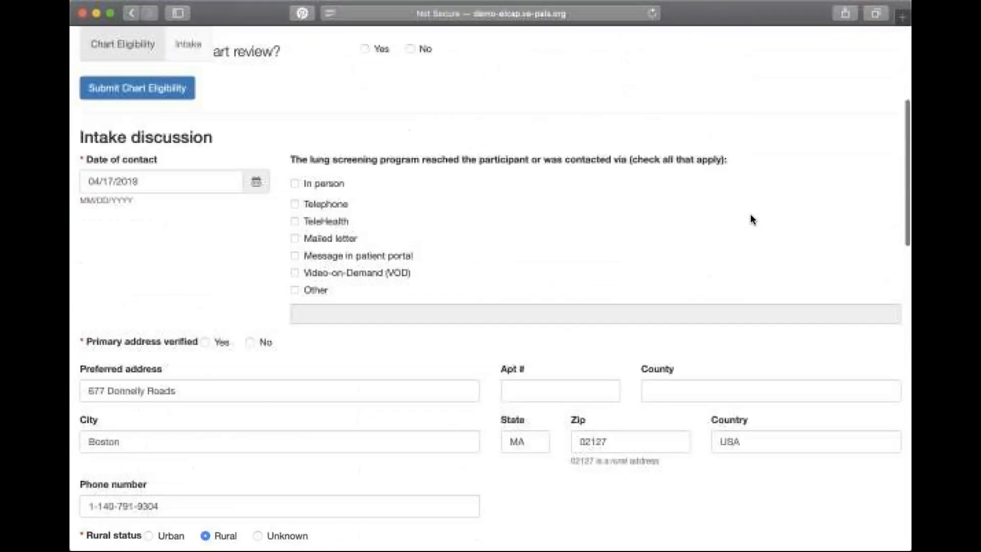
{"action": "scroll", "coordinate": [751, 220], "scroll_direction": "up", "scroll_amount": 6}
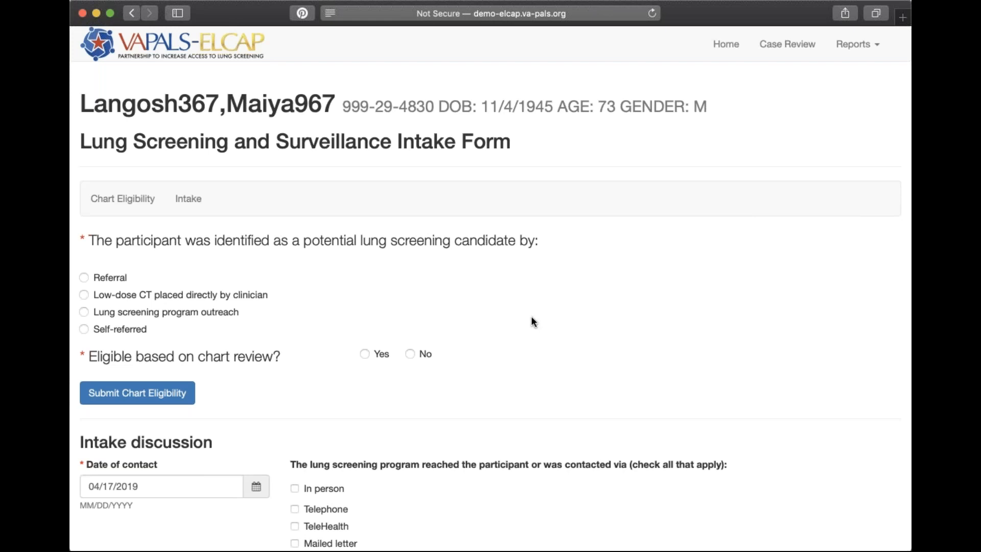
Record that the participant was identified by referral from Primary Care, with 04/15/2019 as the date of referral
{"action": "left_click", "coordinate": [85, 278]}
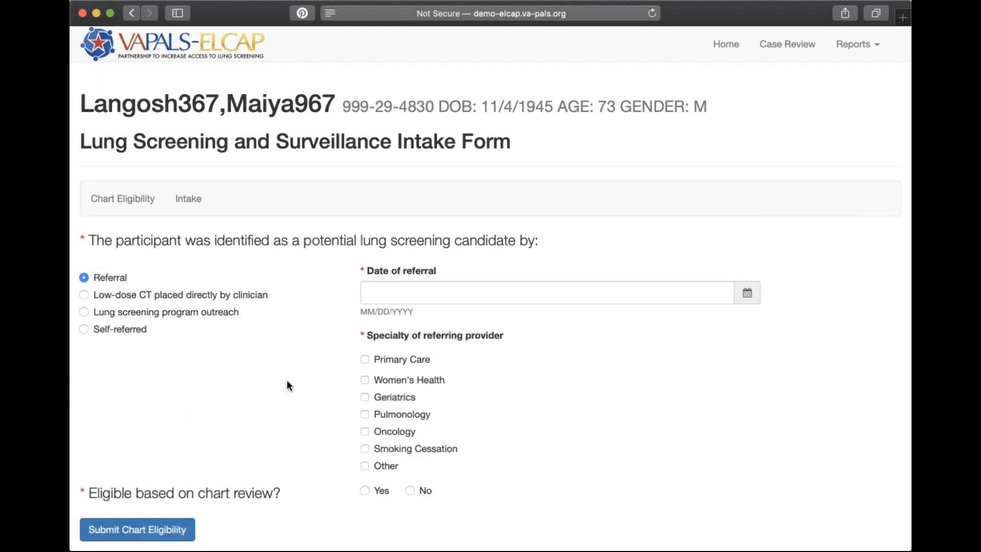
{"action": "left_click", "coordinate": [371, 364]}
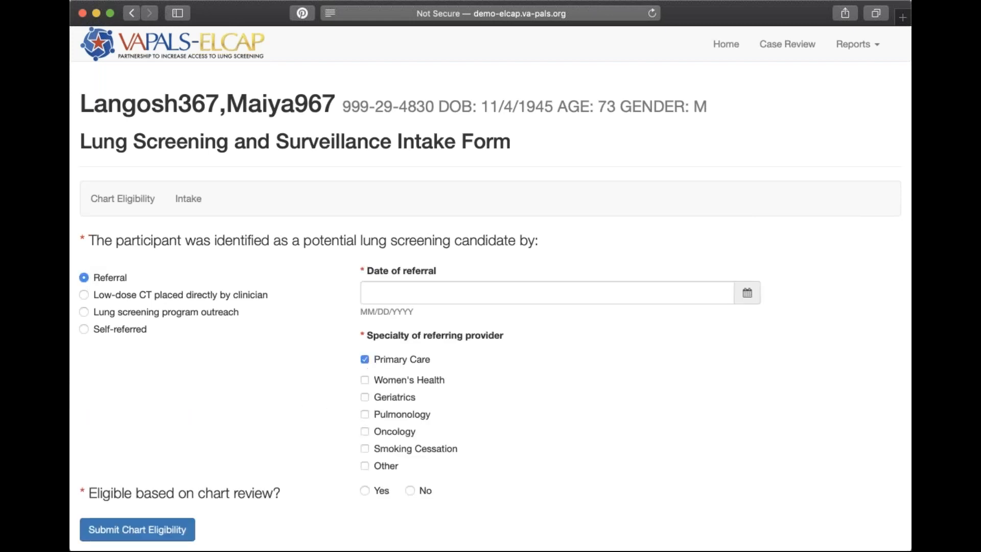
{"action": "left_click", "coordinate": [503, 298]}
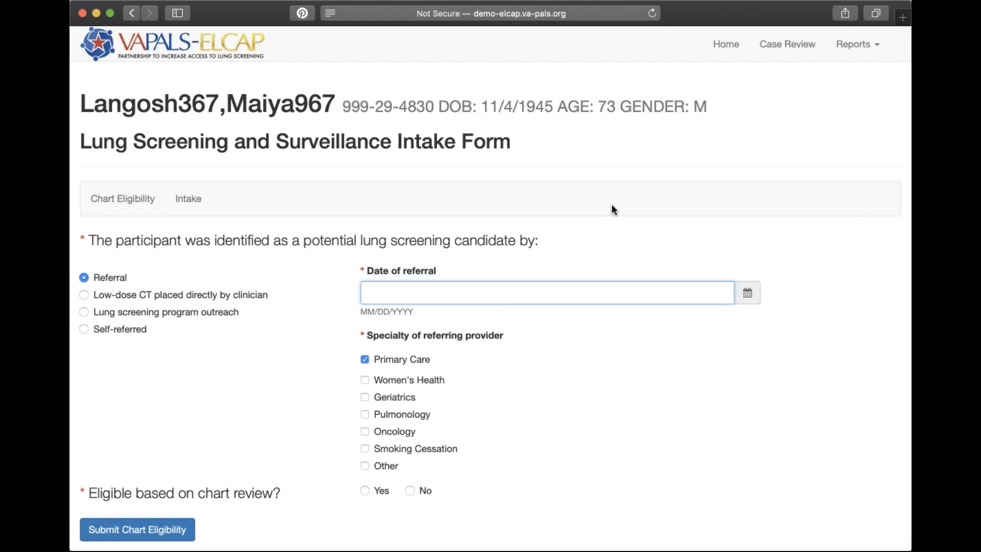
{"action": "type", "text": "4"}
{"action": "key", "text": "BackSpace"}
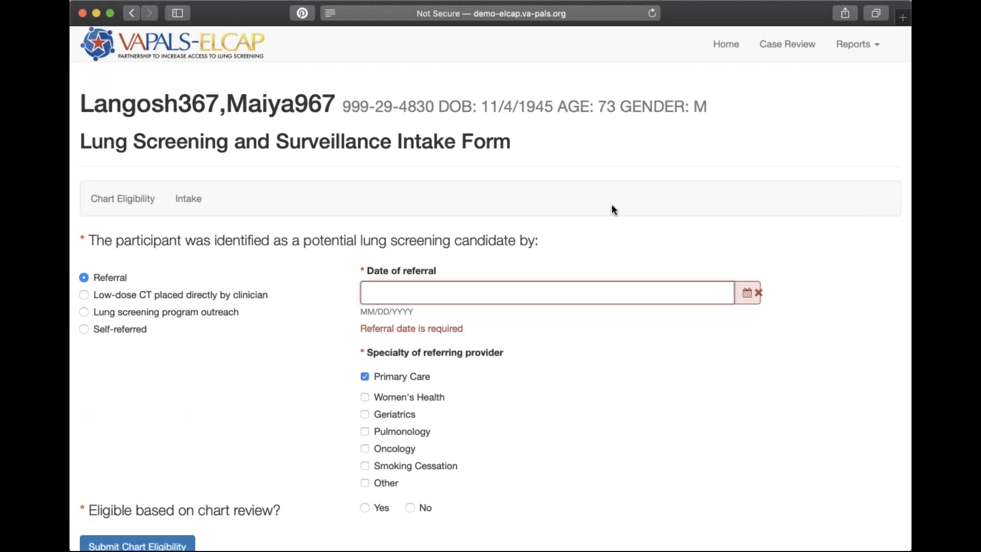
{"action": "type", "text": "04/"}
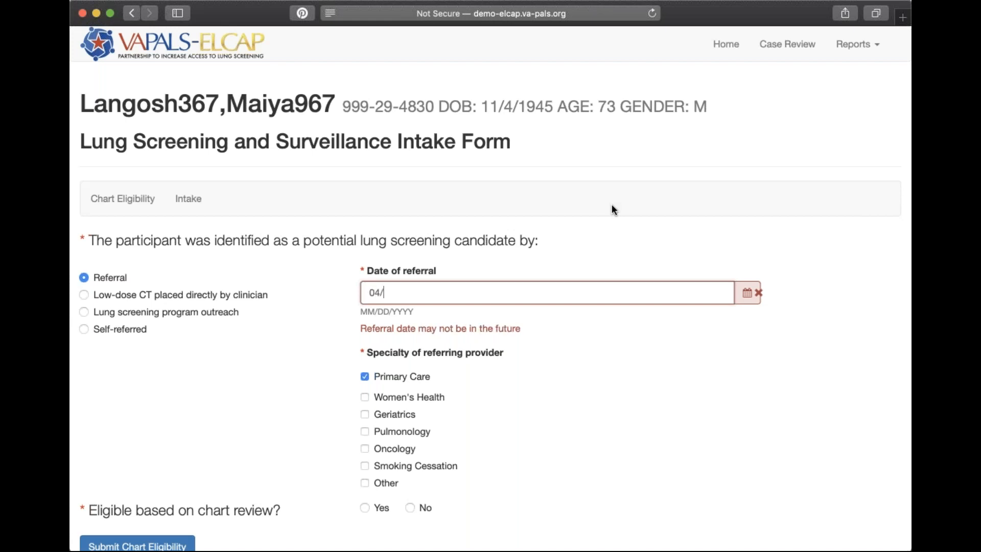
{"action": "type", "text": "15/19"}
{"action": "key", "text": "Tab"}
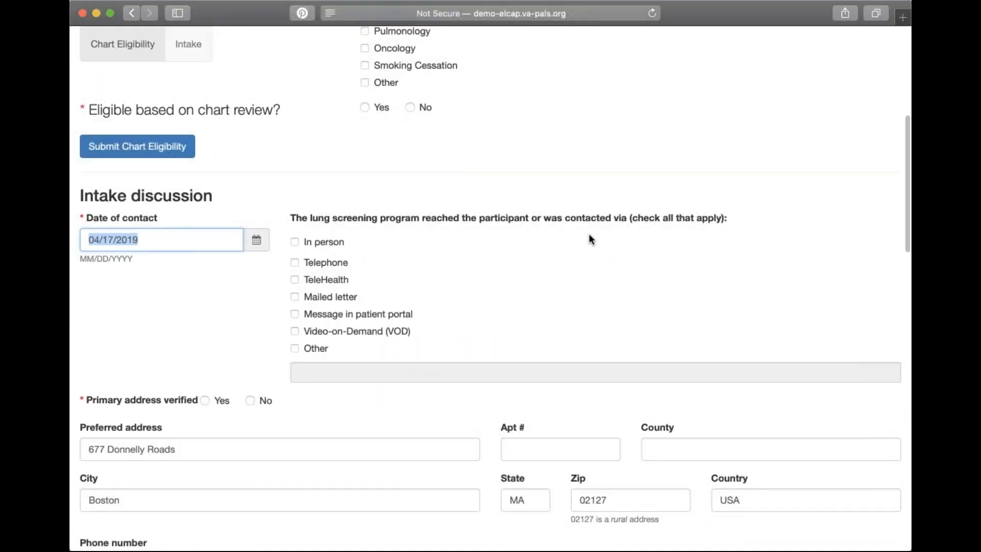
Mark the participant as eligible based on chart review
{"action": "scroll", "coordinate": [592, 172], "scroll_direction": "up", "scroll_amount": 3}
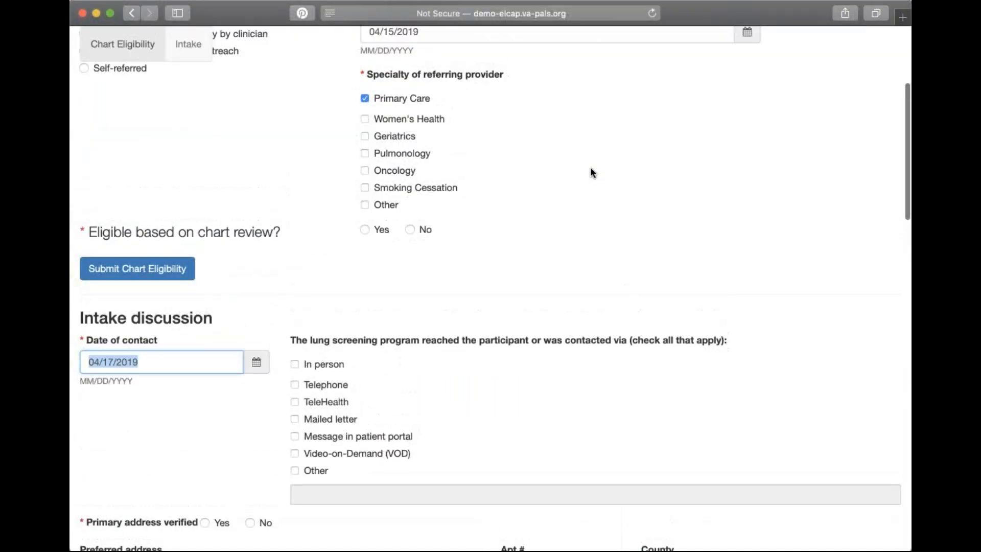
{"action": "scroll", "coordinate": [591, 169], "scroll_direction": "up", "scroll_amount": 3}
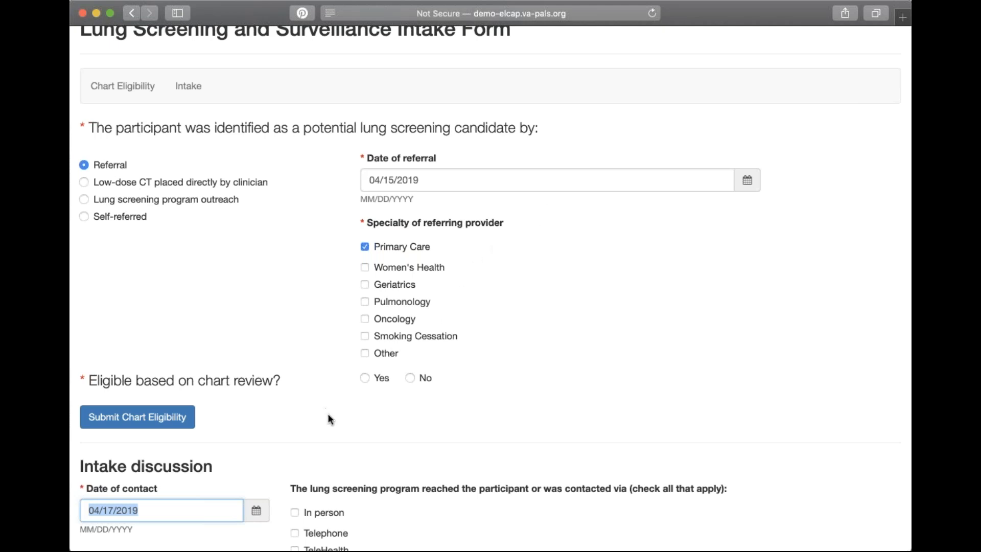
{"action": "left_click", "coordinate": [366, 377]}
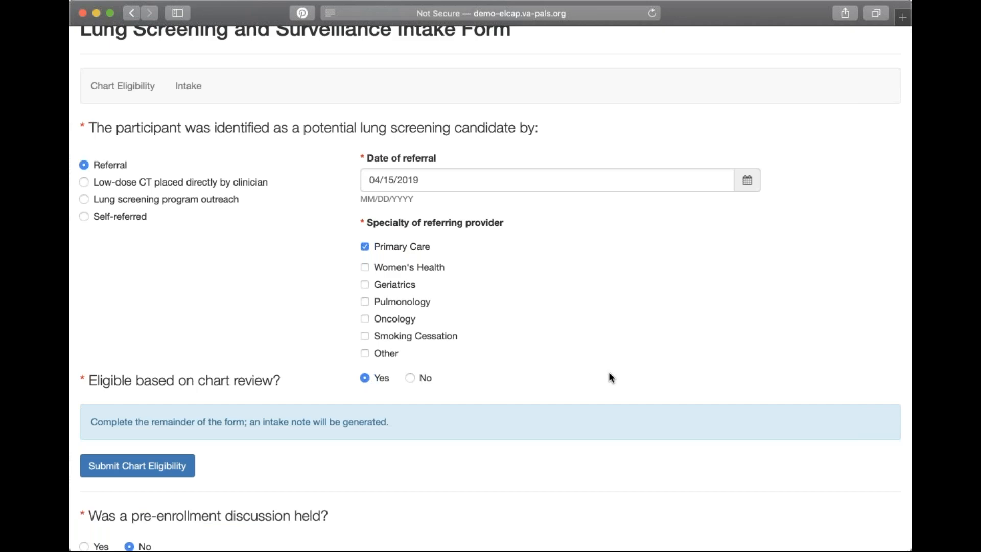
Record that a pre-enrollment discussion was held
{"action": "scroll", "coordinate": [609, 372], "scroll_direction": "down", "scroll_amount": 5}
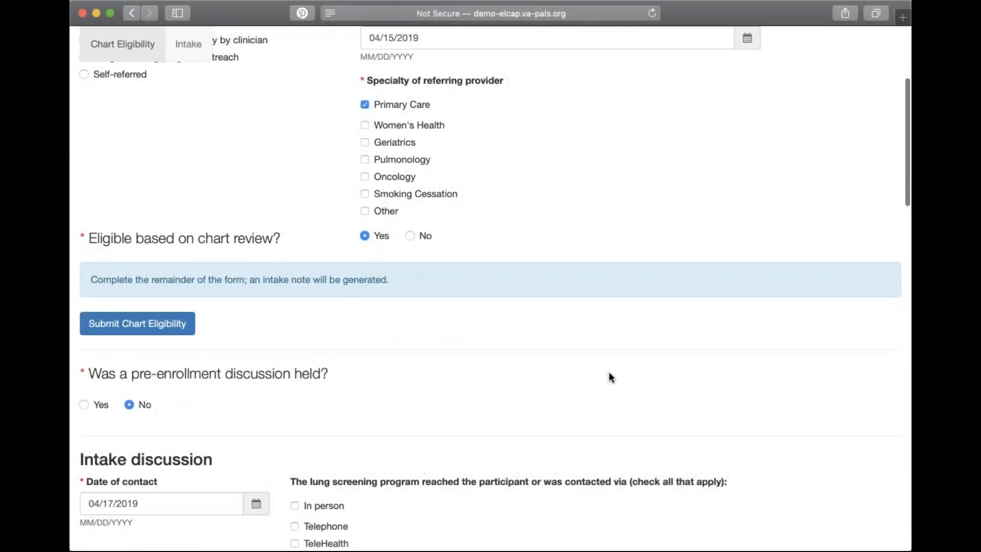
{"action": "scroll", "coordinate": [609, 376], "scroll_direction": "down", "scroll_amount": 3}
{"action": "scroll", "coordinate": [609, 376], "scroll_direction": "down", "scroll_amount": 4}
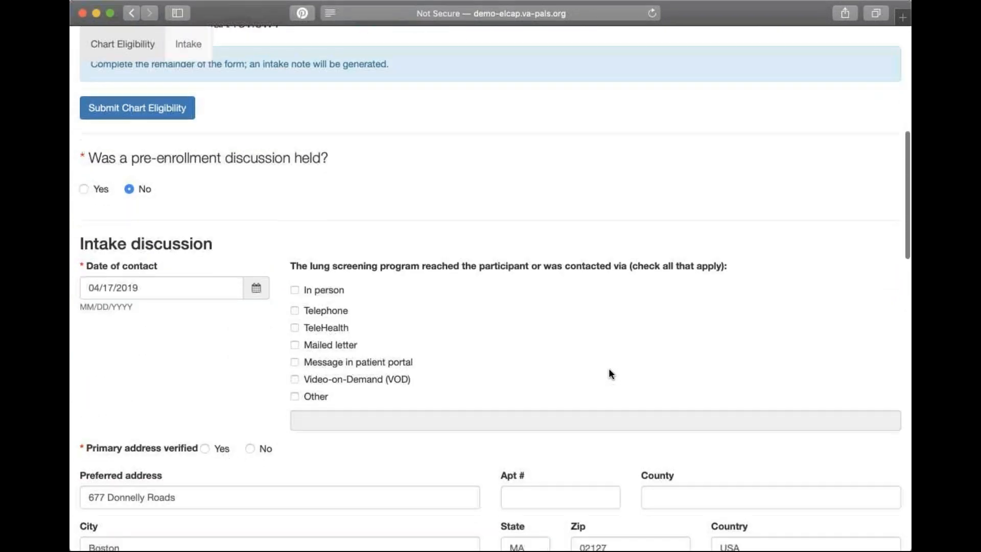
{"action": "scroll", "coordinate": [609, 369], "scroll_direction": "down", "scroll_amount": 1}
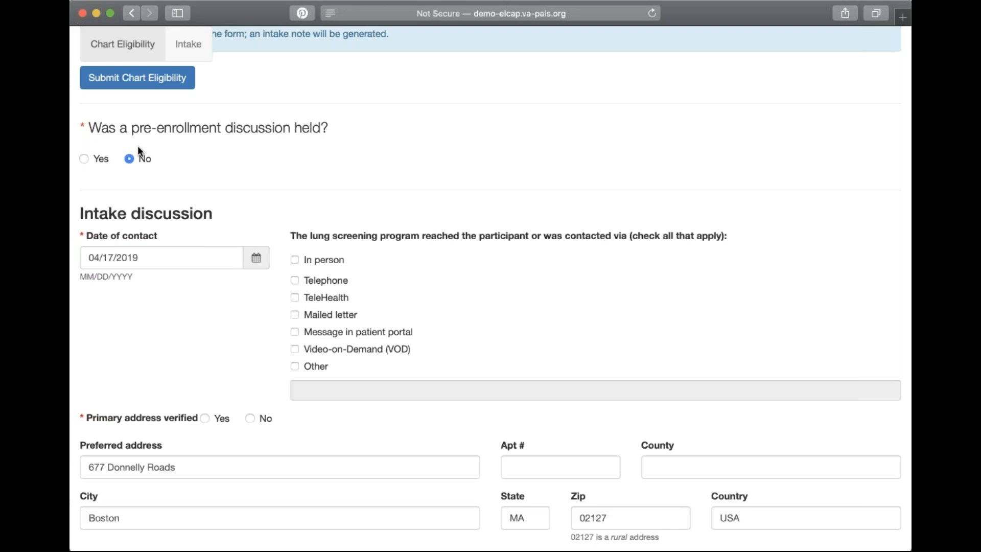
{"action": "left_click", "coordinate": [84, 158]}
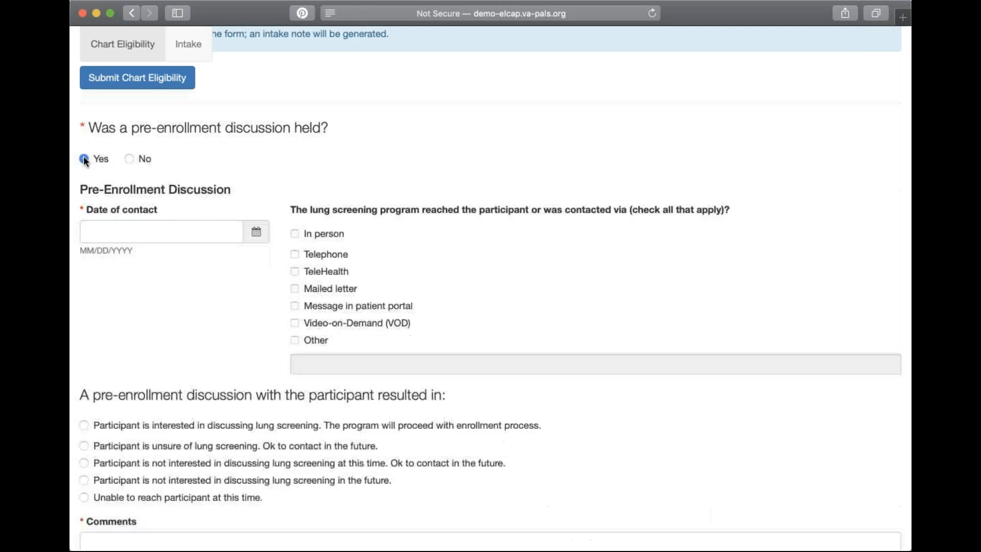
Set the pre-enrollment discussion's date of contact to 04/17/2019 and mark Telephone as the contact method
{"action": "left_click", "coordinate": [217, 235]}
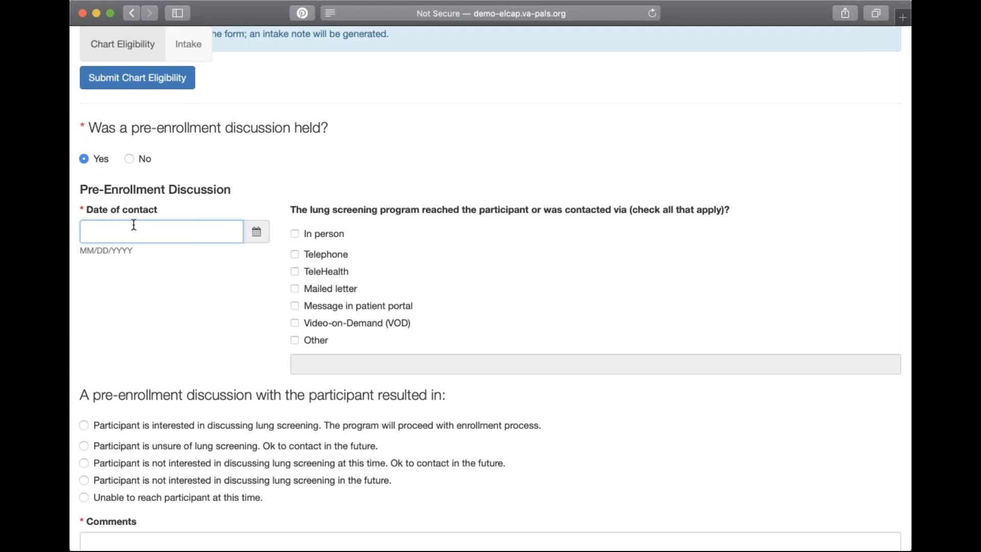
{"action": "type", "text": "04/17"}
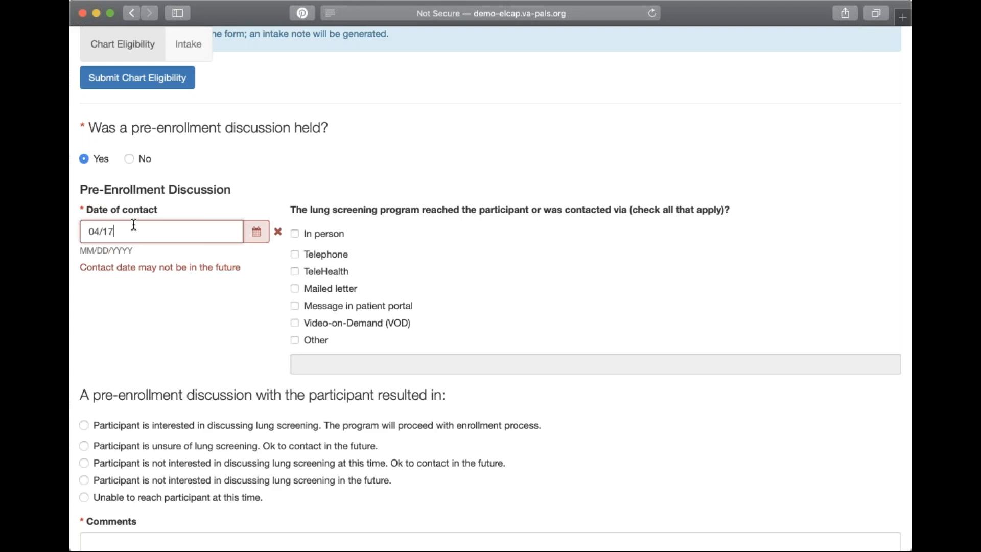
{"action": "type", "text": "/"}
{"action": "scroll", "coordinate": [354, 137], "scroll_direction": "up", "scroll_amount": 10}
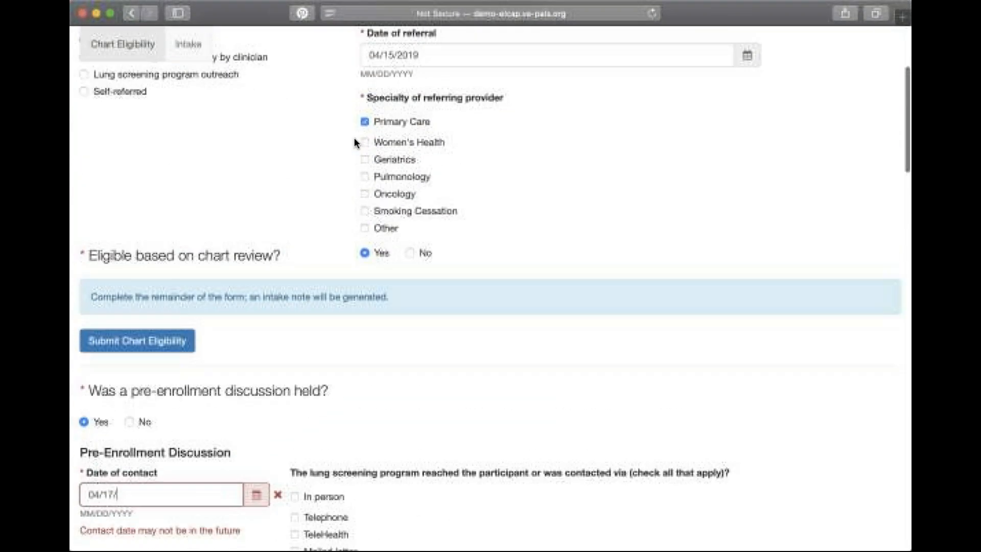
{"action": "scroll", "coordinate": [354, 137], "scroll_direction": "up", "scroll_amount": 3}
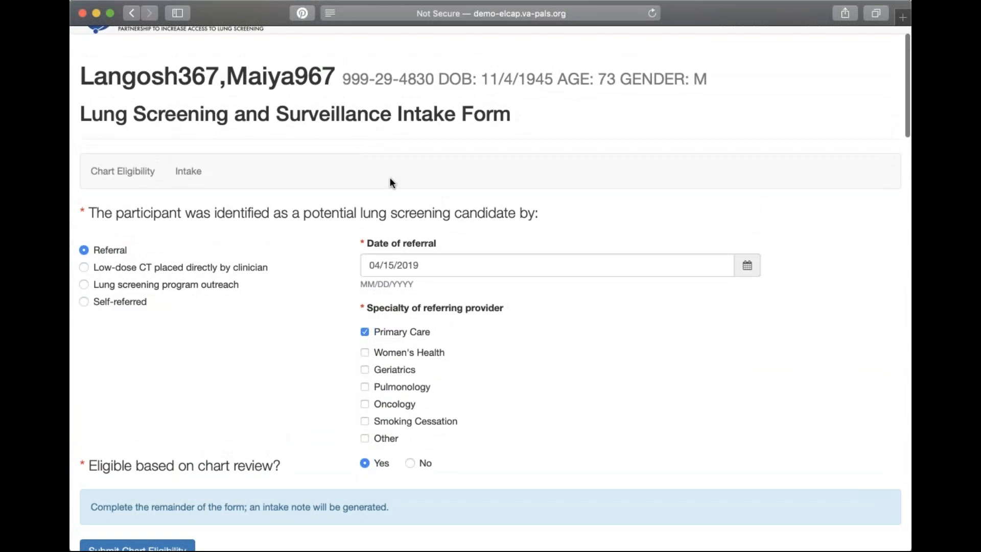
{"action": "scroll", "coordinate": [474, 281], "scroll_direction": "up", "scroll_amount": 2}
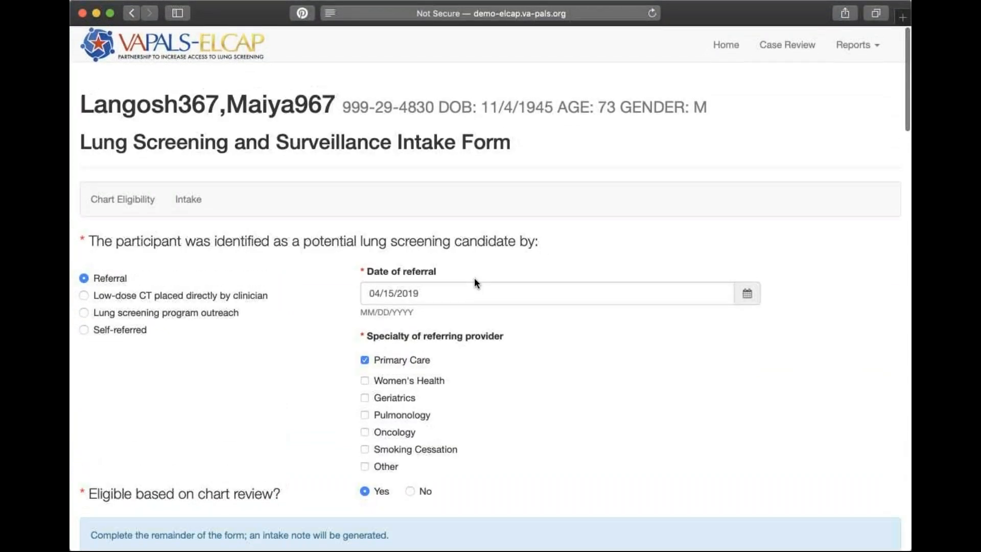
{"action": "scroll", "coordinate": [474, 277], "scroll_direction": "down", "scroll_amount": 12}
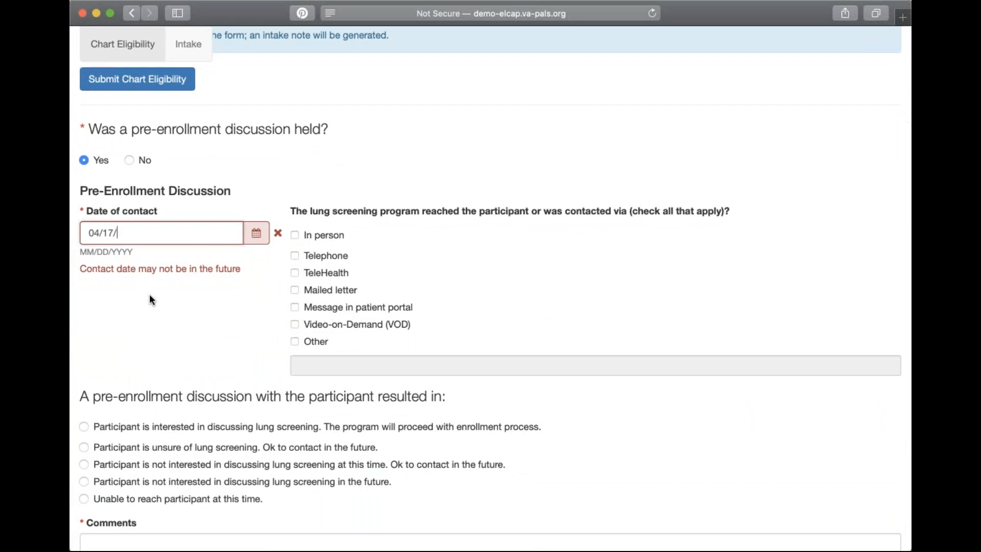
{"action": "type", "text": "2019"}
{"action": "key", "text": "Tab"}
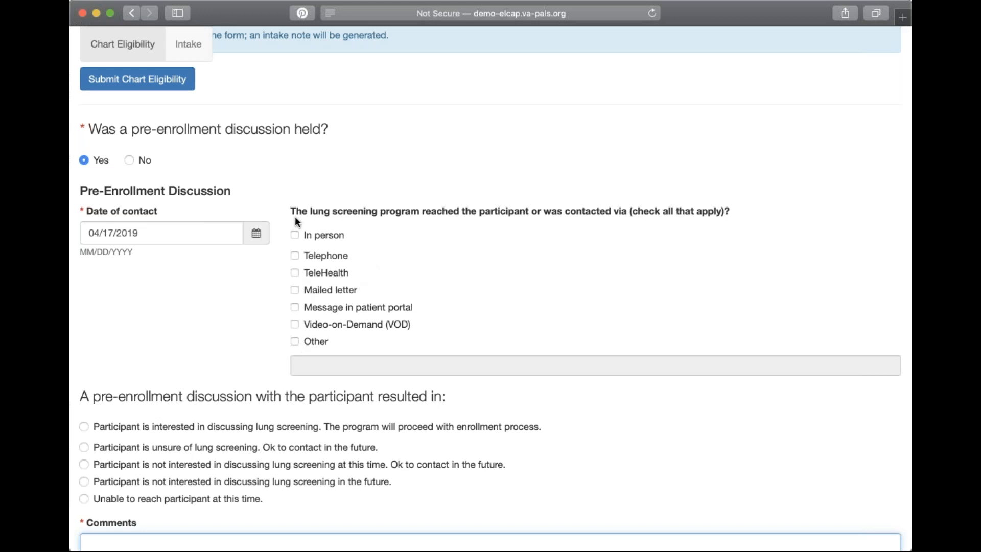
{"action": "left_click", "coordinate": [296, 256]}
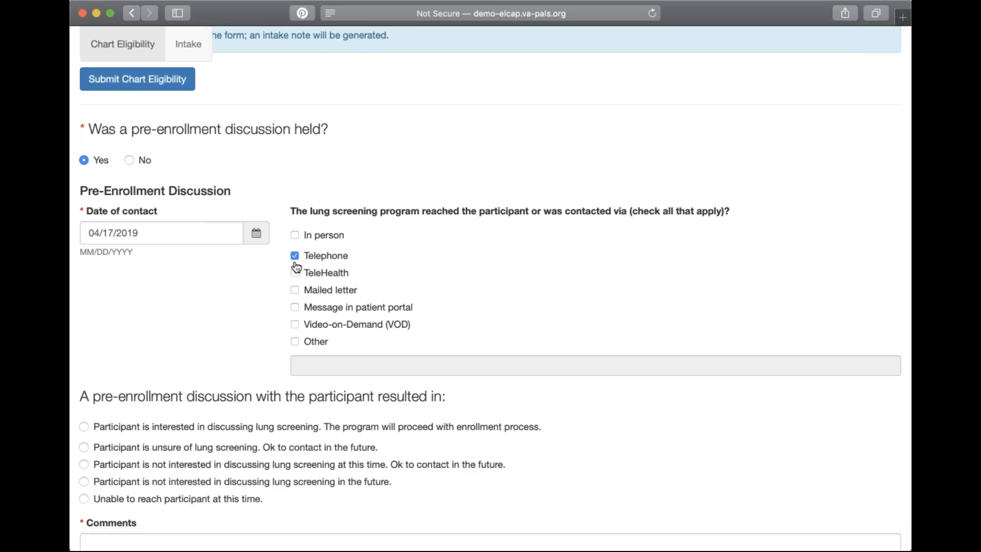
Set the pre-enrollment discussion result to participant interested in discussing lung screening, proceeding with the enrollment process
{"action": "scroll", "coordinate": [297, 267], "scroll_direction": "down", "scroll_amount": 5}
{"action": "scroll", "coordinate": [297, 266], "scroll_direction": "down", "scroll_amount": 1}
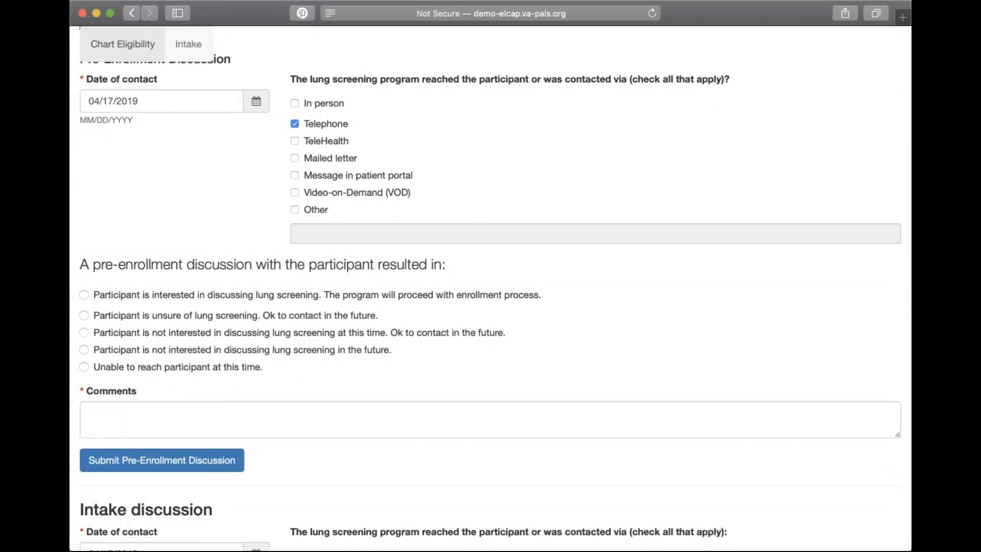
{"action": "scroll", "coordinate": [410, 409], "scroll_direction": "down", "scroll_amount": 3}
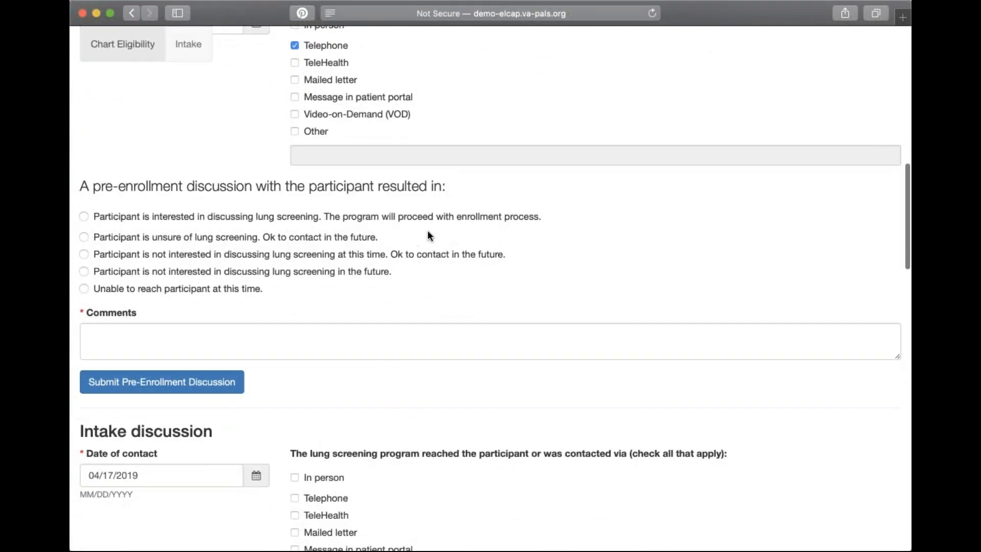
{"action": "left_click", "coordinate": [84, 217]}
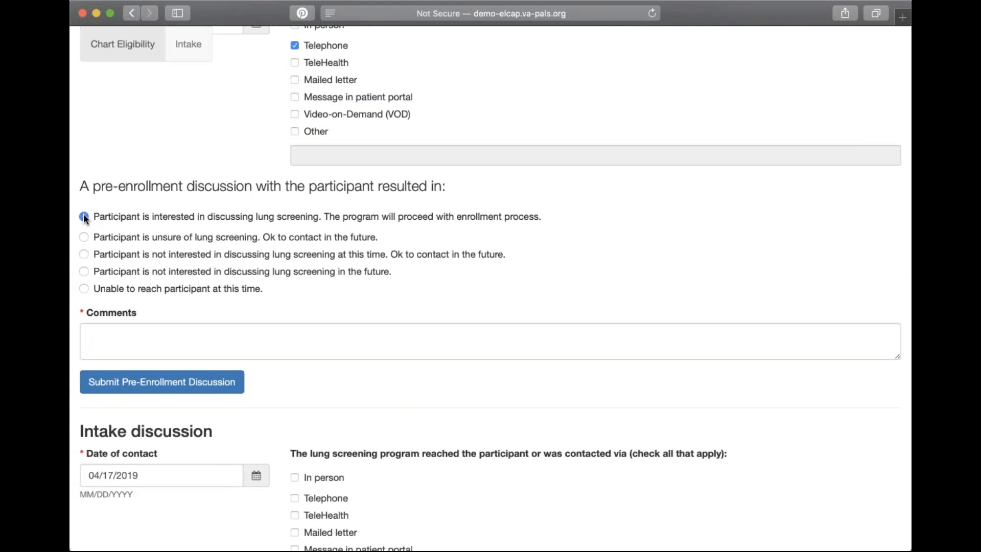
Enter the pre-enrollment comment "Contact by telephone, appoint later today"
{"action": "left_click", "coordinate": [203, 338]}
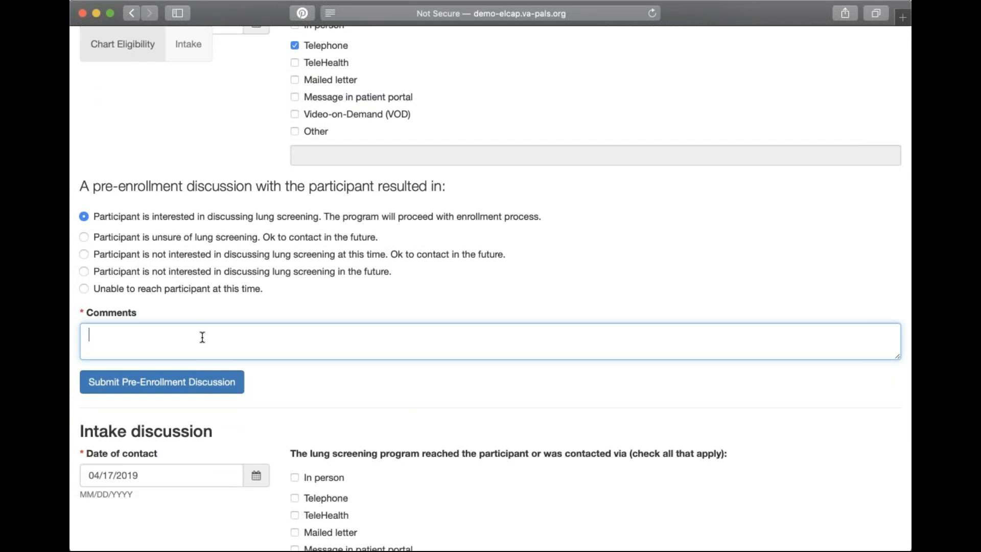
{"action": "type", "text": "Cont"}
{"action": "type", "text": "act"}
{"action": "type", "text": " in "}
{"action": "type", "text": "tele"}
{"action": "key", "text": "BackSpace"}
{"action": "key", "text": "BackSpace"}
{"action": "key", "text": "BackSpace"}
{"action": "key", "text": "BackSpace"}
{"action": "key", "text": "BackSpace"}
{"action": "key", "text": "BackSpace"}
{"action": "key", "text": "BackSpace"}
{"action": "type", "text": "by"}
{"action": "type", "text": "telephone, "}
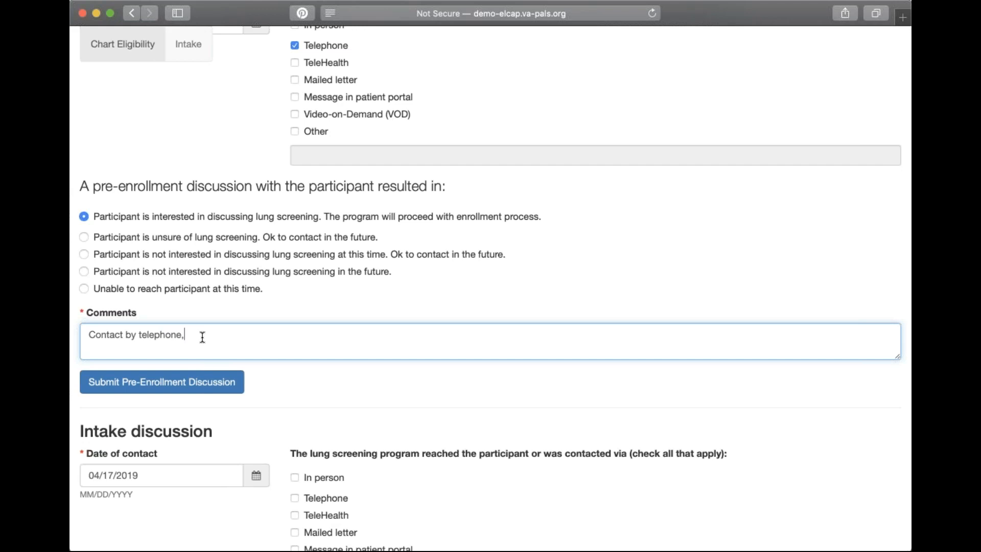
{"action": "type", "text": "appoint later today"}
Mark In person as the contact method for the intake discussion
{"action": "left_click", "coordinate": [225, 471]}
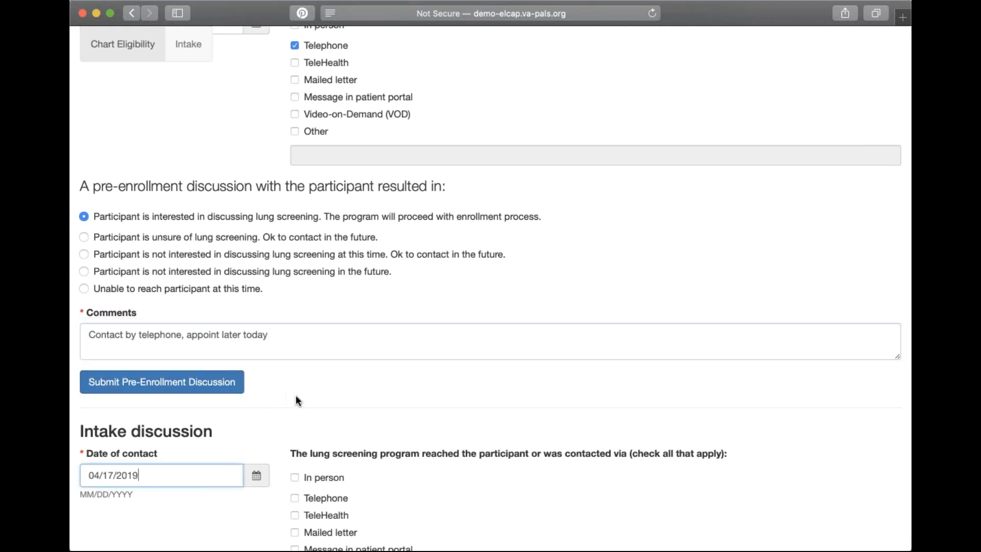
{"action": "scroll", "coordinate": [299, 396], "scroll_direction": "down", "scroll_amount": 3}
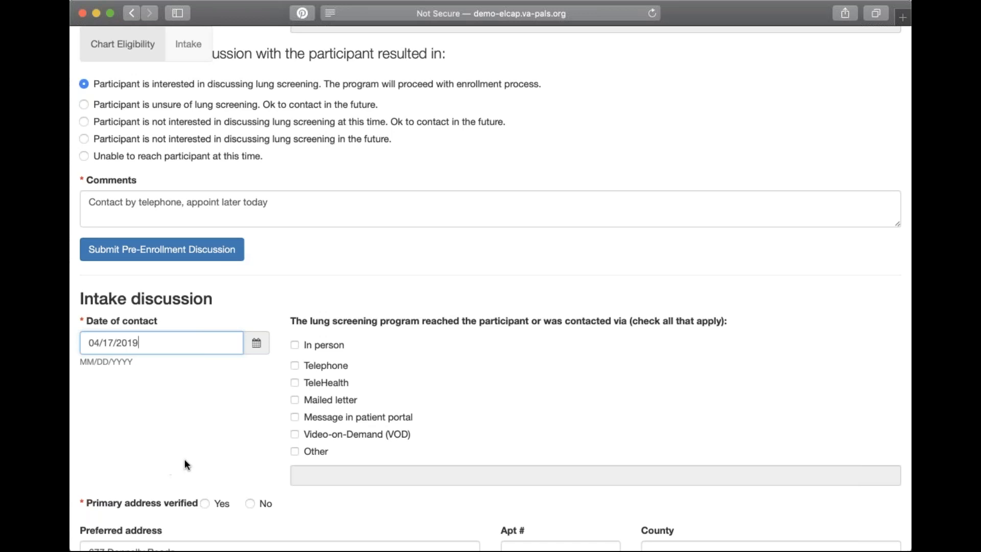
{"action": "scroll", "coordinate": [247, 441], "scroll_direction": "down", "scroll_amount": 4}
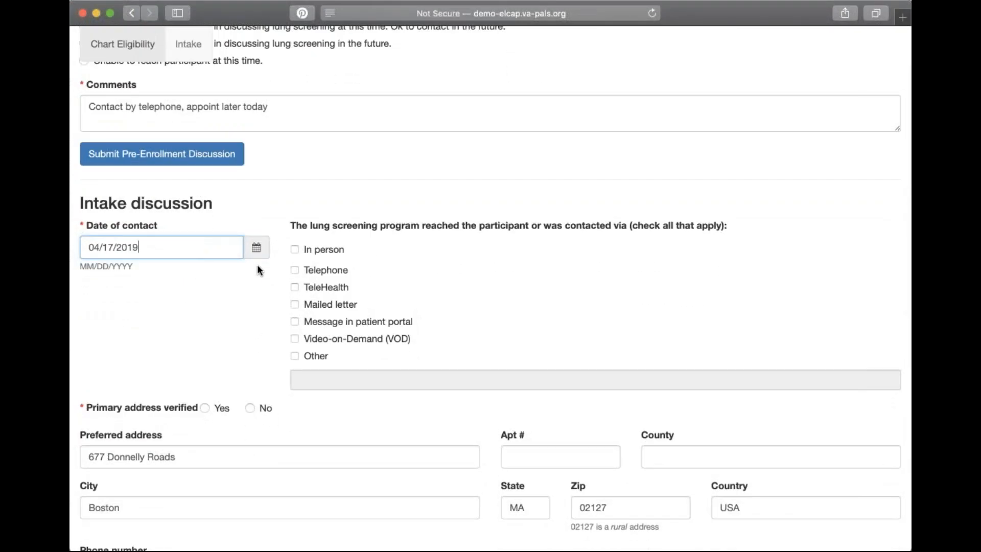
{"action": "left_click", "coordinate": [295, 249]}
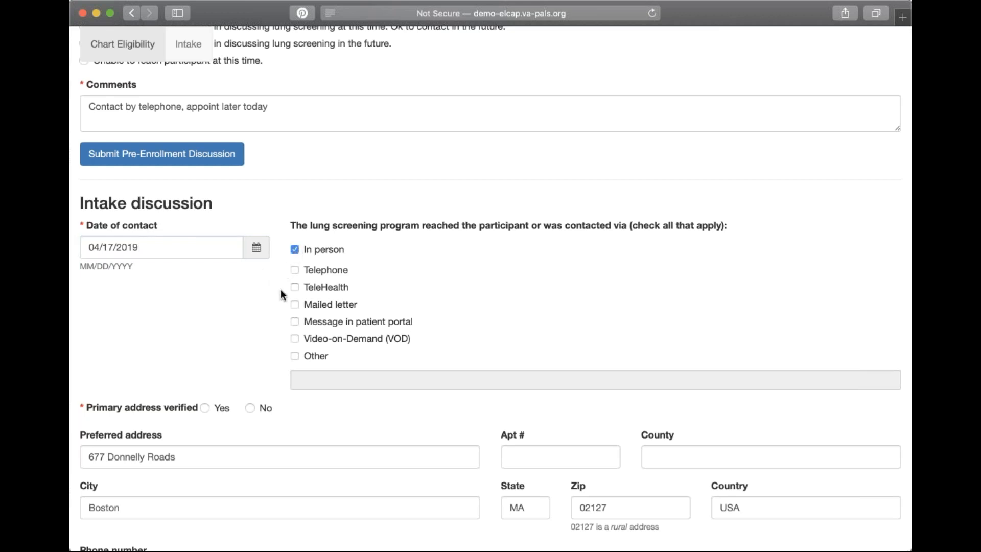
Mark the participant's primary address as verified in the intake discussion
{"action": "scroll", "coordinate": [349, 416], "scroll_direction": "down", "scroll_amount": 4}
{"action": "scroll", "coordinate": [349, 417], "scroll_direction": "down", "scroll_amount": 1}
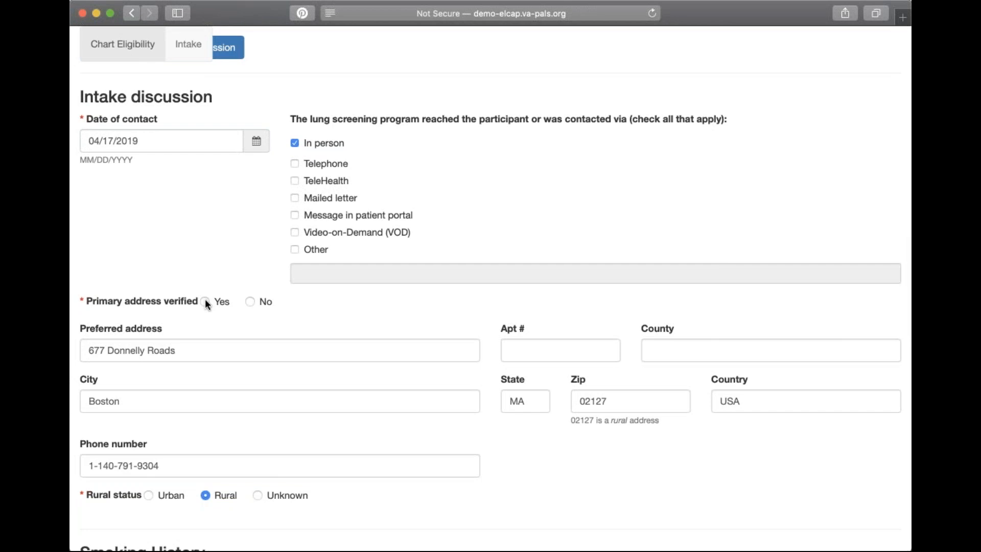
{"action": "scroll", "coordinate": [237, 385], "scroll_direction": "down", "scroll_amount": 5}
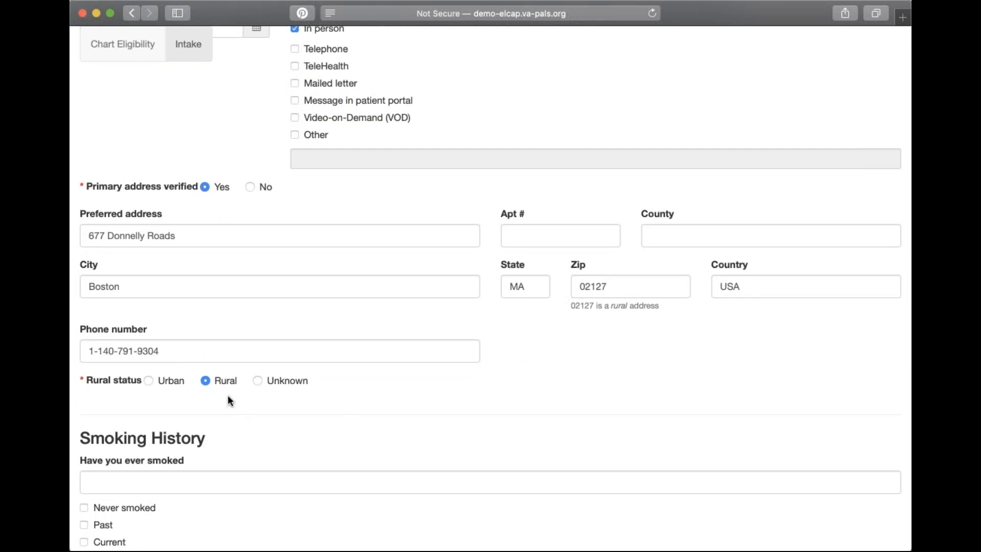
Set the participant's rural status to Urban in the intake discussion
{"action": "scroll", "coordinate": [228, 396], "scroll_direction": "down", "scroll_amount": 2}
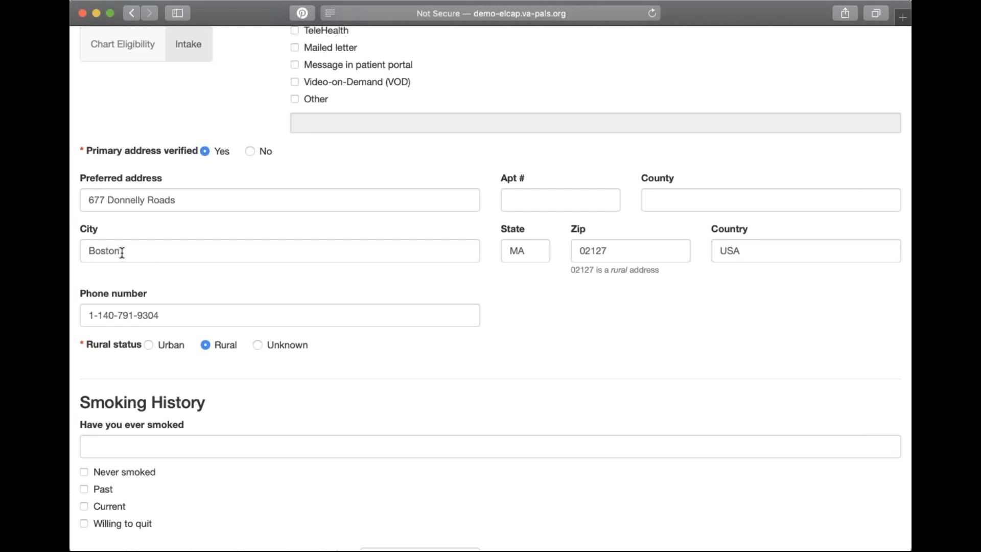
{"action": "left_click_drag", "start_coordinate": [122, 251], "coordinate": [77, 252]}
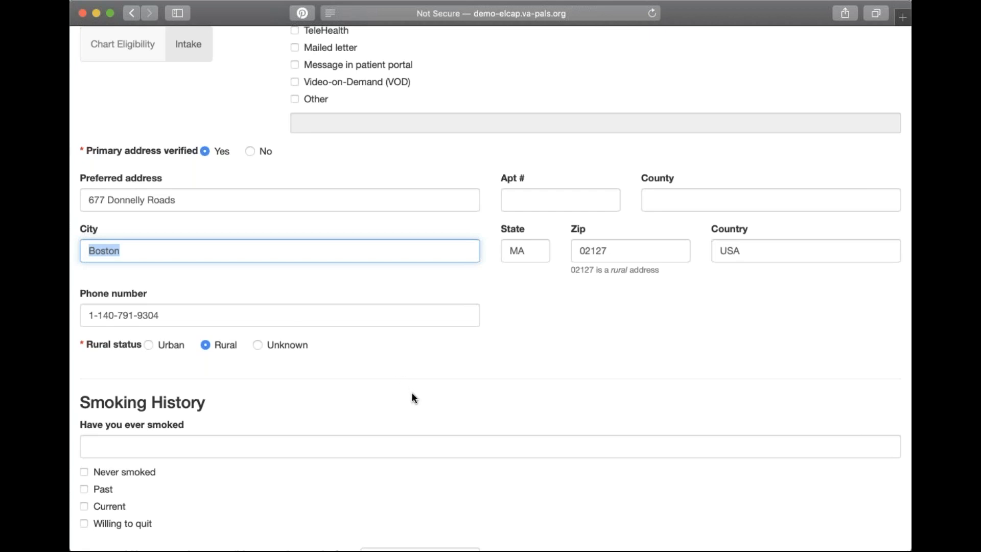
{"action": "left_click", "coordinate": [149, 345]}
Fill in the smoking history with "Test" for ever smoked, Current as the status and 20 cigarettes per day
{"action": "scroll", "coordinate": [322, 386], "scroll_direction": "down", "scroll_amount": 3}
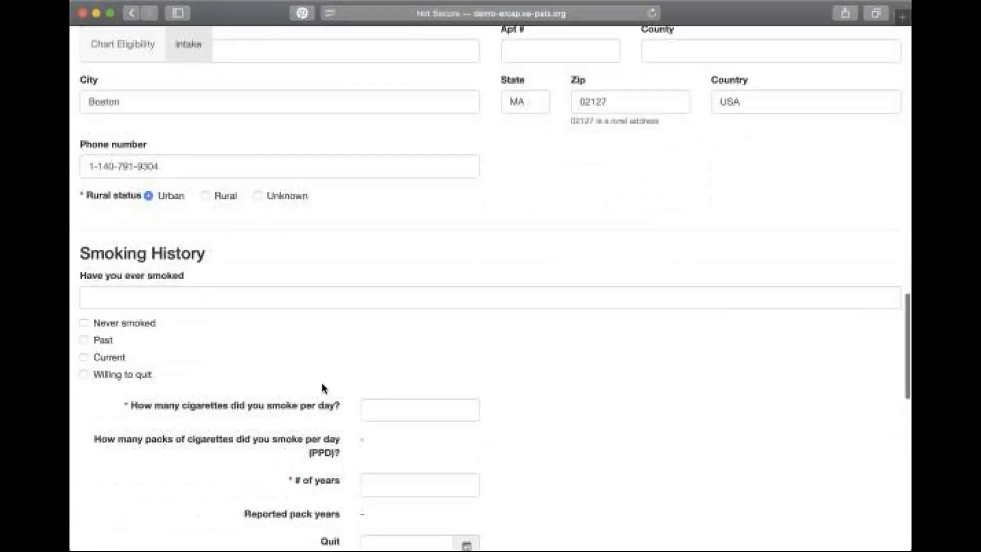
{"action": "left_click", "coordinate": [318, 273]}
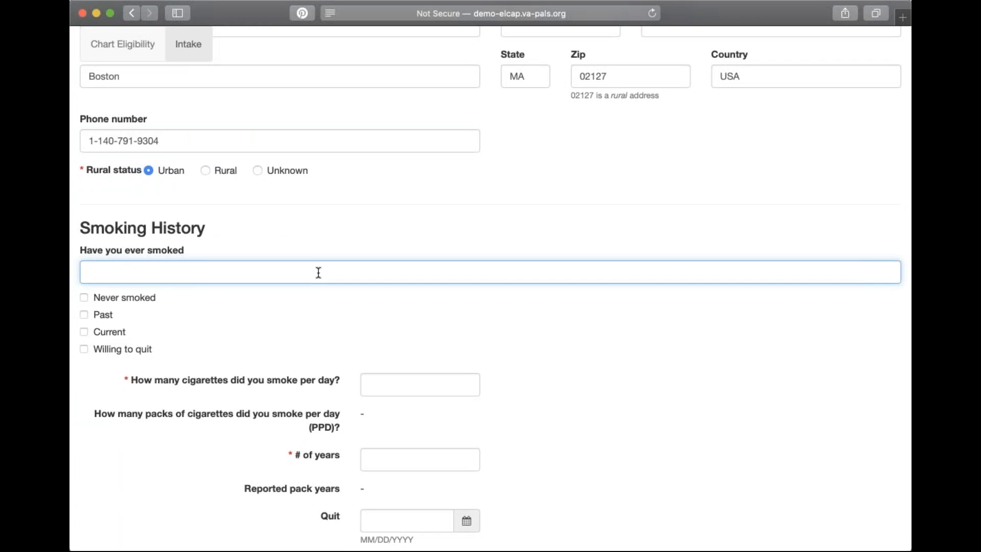
{"action": "scroll", "coordinate": [318, 273], "scroll_direction": "down", "scroll_amount": 5}
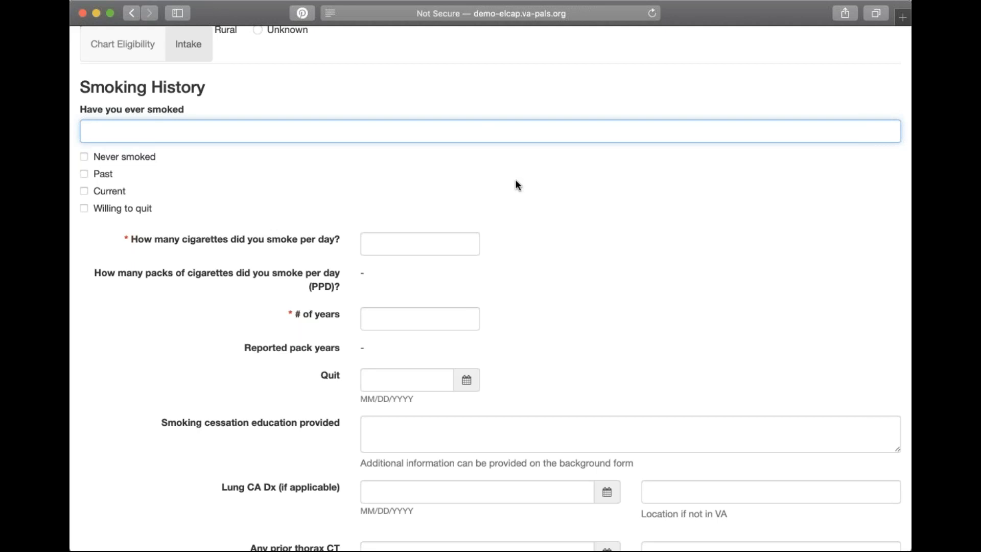
{"action": "type", "text": "Test"}
{"action": "left_click", "coordinate": [85, 190]}
{"action": "left_click", "coordinate": [438, 243]}
{"action": "type", "text": "20"}
Enter 50 as the number of years smoked in the smoking history
{"action": "left_click", "coordinate": [429, 325]}
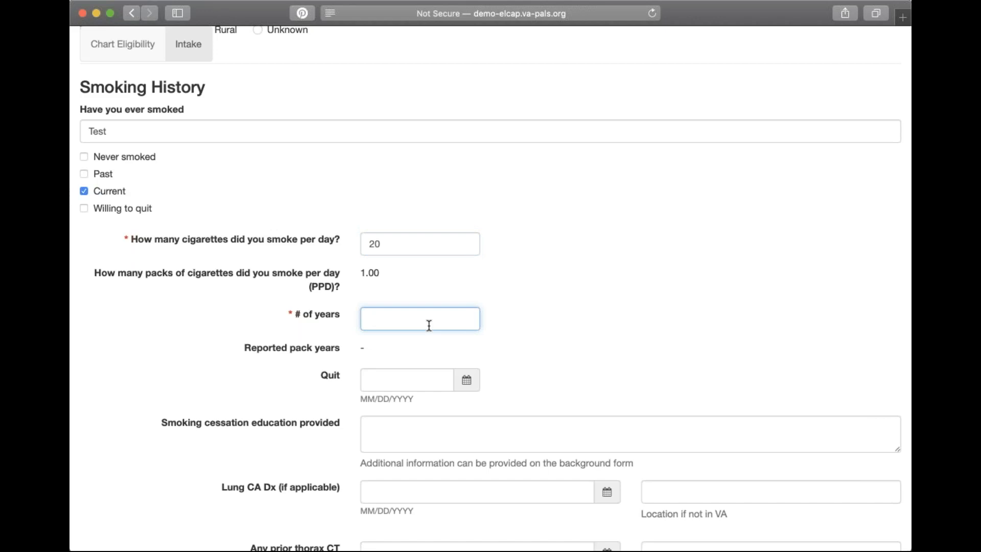
{"action": "scroll", "coordinate": [578, 89], "scroll_direction": "up", "scroll_amount": 20}
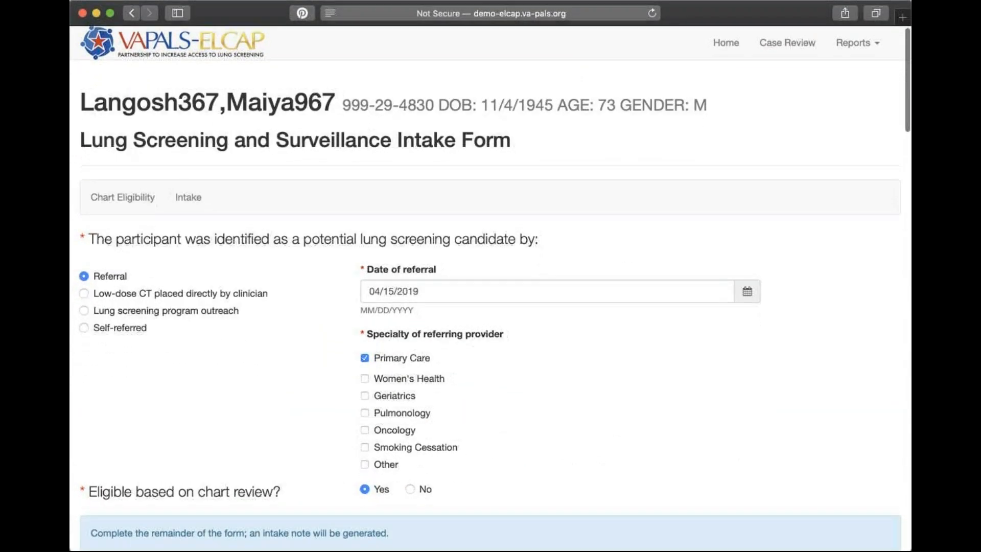
{"action": "scroll", "coordinate": [578, 89], "scroll_direction": "down", "scroll_amount": 20}
{"action": "scroll", "coordinate": [609, 298], "scroll_direction": "up", "scroll_amount": 6}
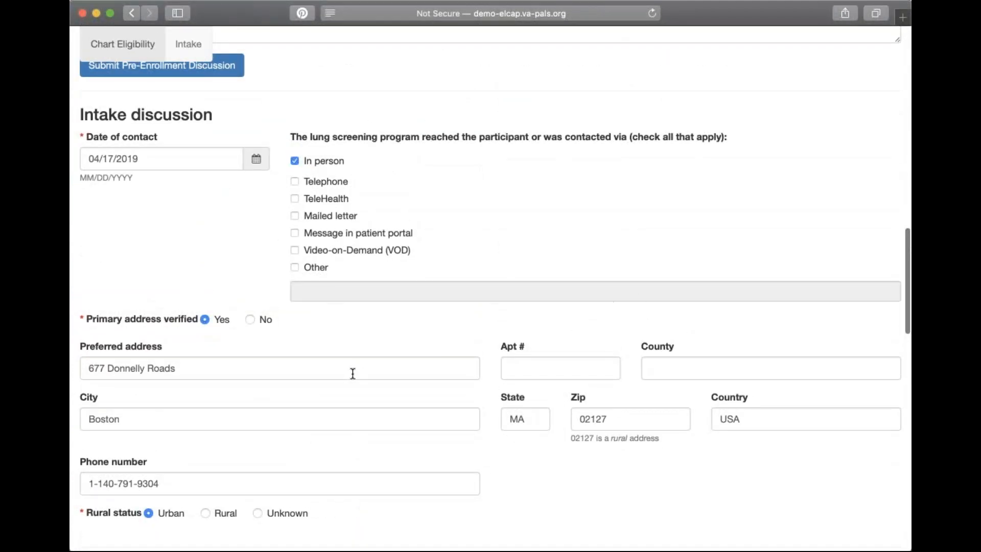
{"action": "scroll", "coordinate": [382, 366], "scroll_direction": "down", "scroll_amount": 9}
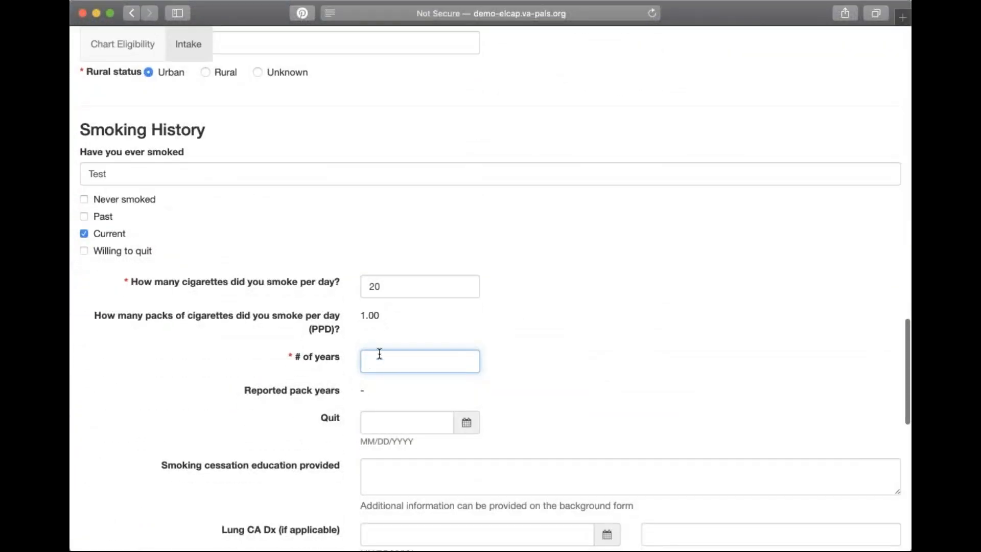
{"action": "type", "text": "50"}
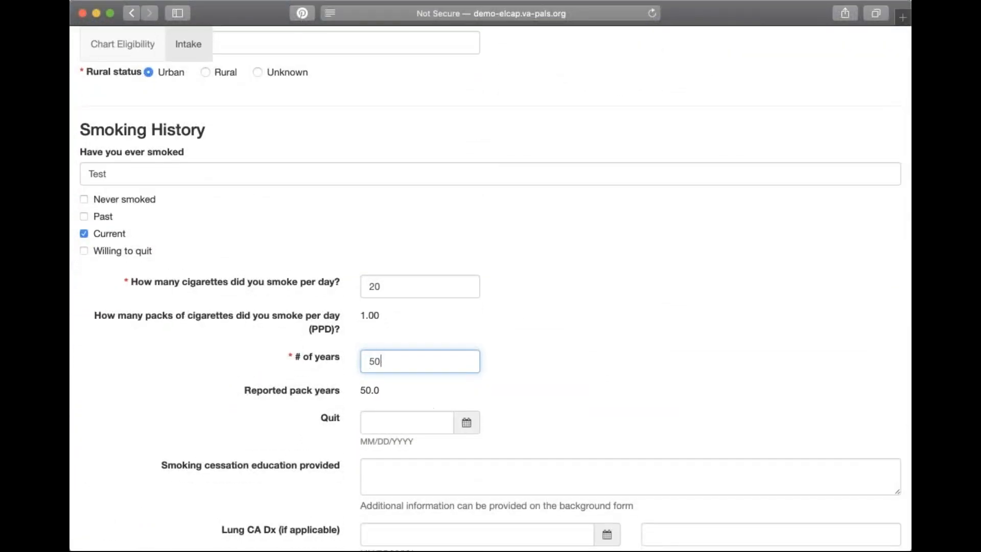
Record "Pamphlet, resource list" as the smoking cessation education provided
{"action": "scroll", "coordinate": [434, 407], "scroll_direction": "down", "scroll_amount": 3}
{"action": "left_click", "coordinate": [426, 346]}
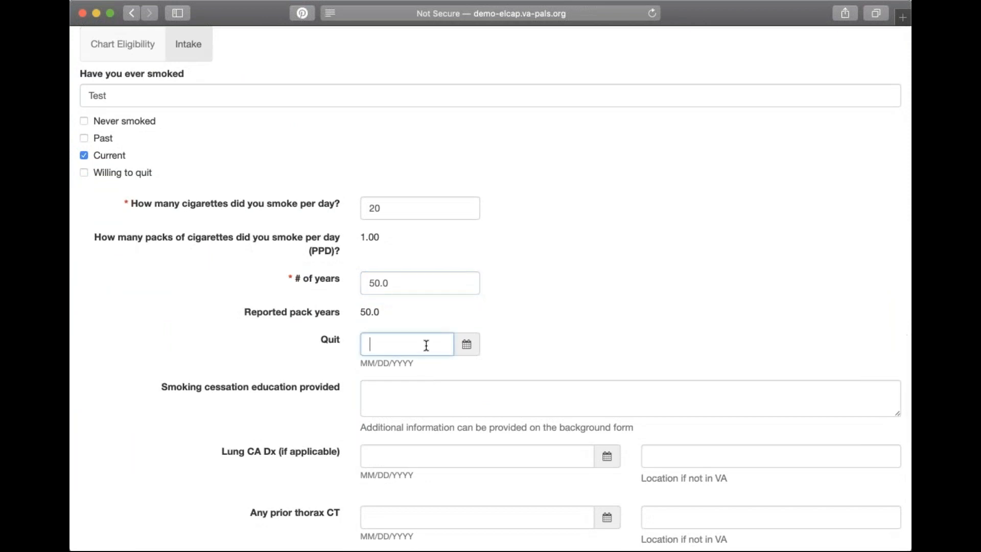
{"action": "scroll", "coordinate": [589, 336], "scroll_direction": "down", "scroll_amount": 2}
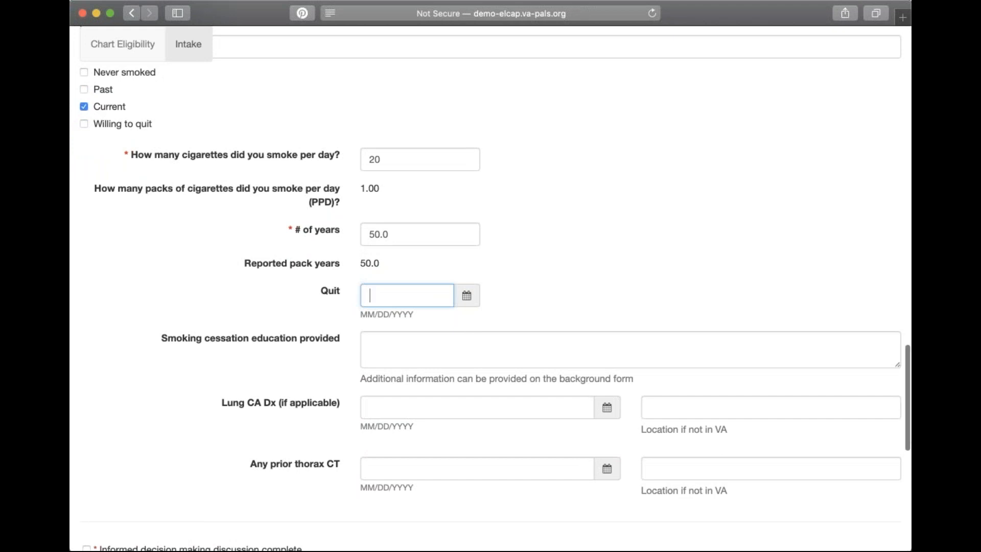
{"action": "scroll", "coordinate": [586, 339], "scroll_direction": "down", "scroll_amount": 2}
{"action": "left_click", "coordinate": [476, 306]}
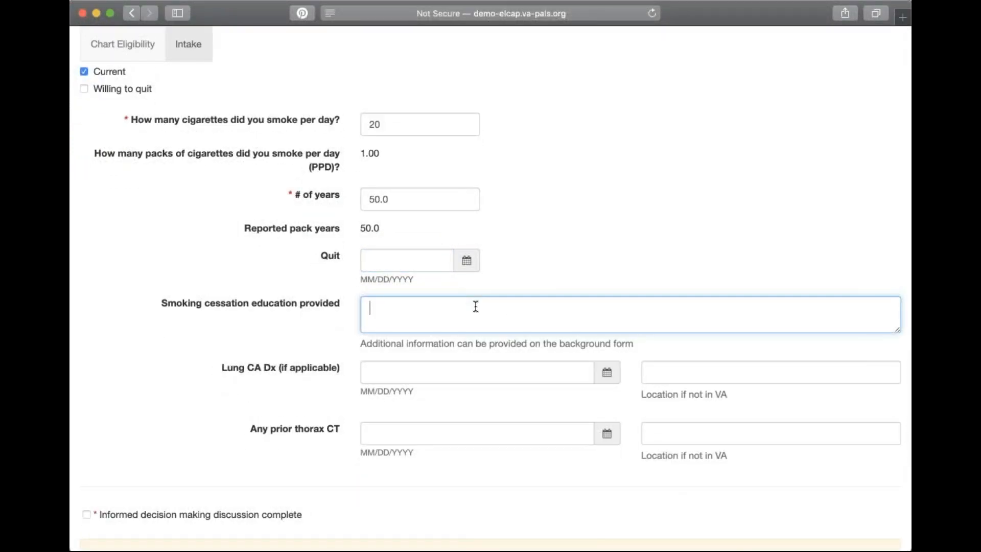
{"action": "type", "text": "Pamphlet, resource"}
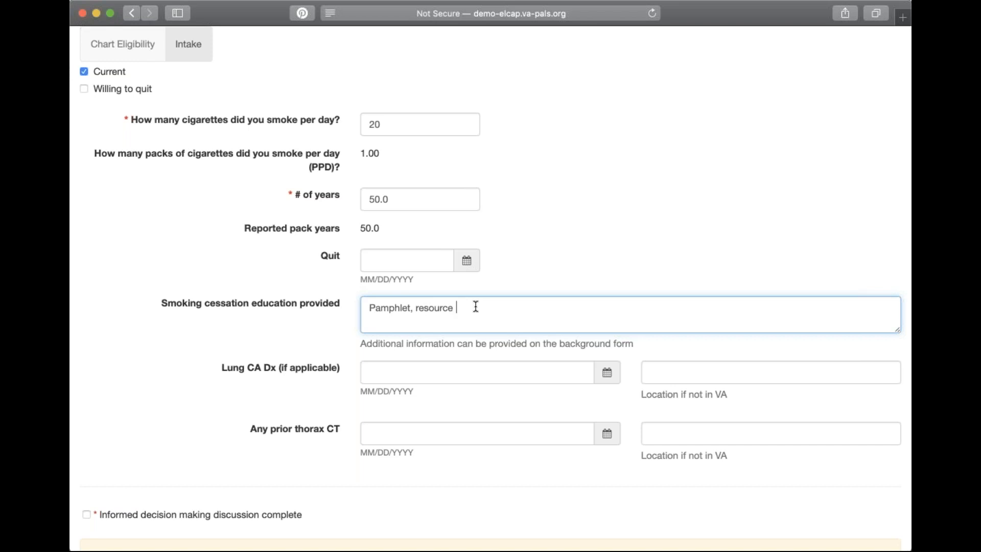
{"action": "type", "text": " lisgt"}
{"action": "key", "text": "BackSpace"}
{"action": "key", "text": "BackSpace"}
{"action": "type", "text": "t"}
Mark the informed decision making discussion as complete
{"action": "scroll", "coordinate": [303, 415], "scroll_direction": "down", "scroll_amount": 2}
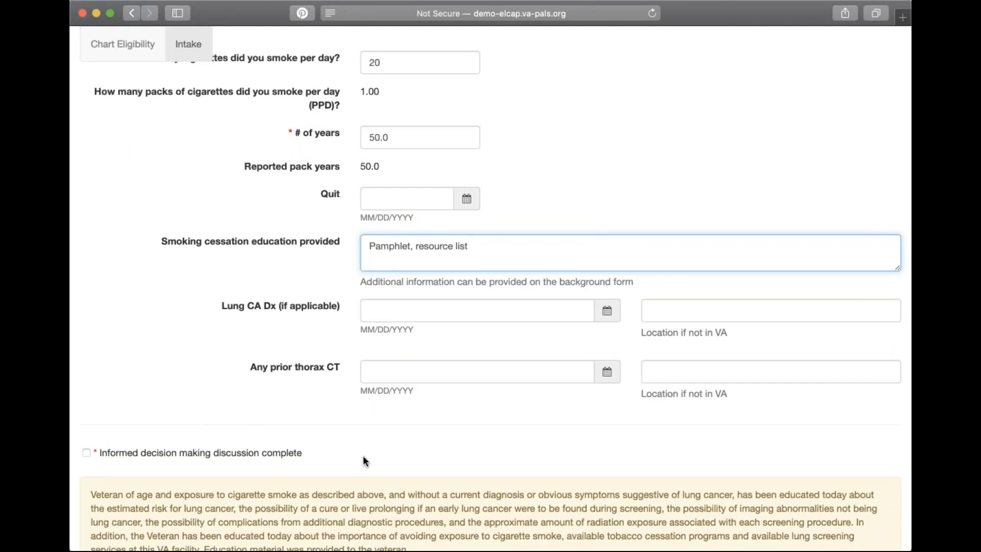
{"action": "scroll", "coordinate": [363, 457], "scroll_direction": "down", "scroll_amount": 3}
{"action": "scroll", "coordinate": [494, 288], "scroll_direction": "down", "scroll_amount": 5}
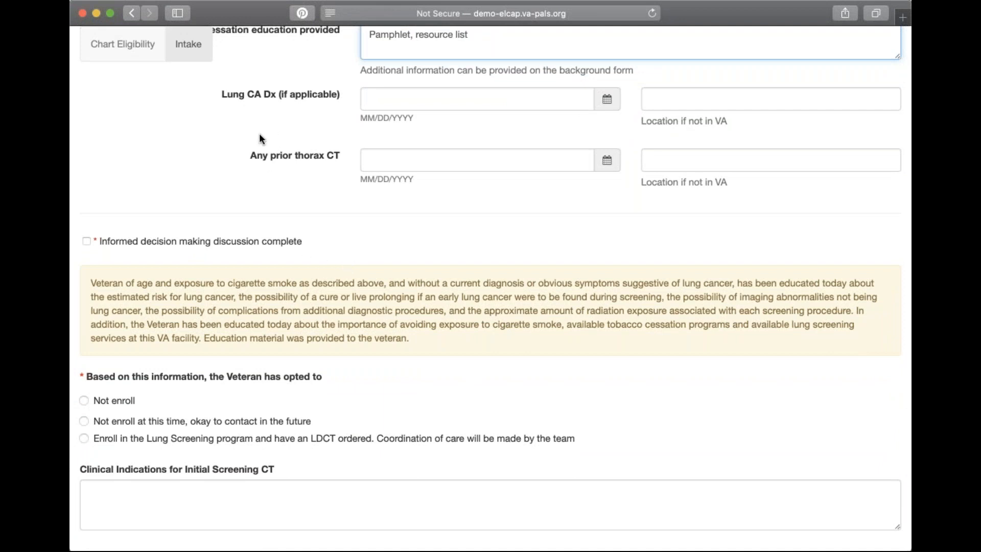
{"action": "left_click", "coordinate": [85, 243]}
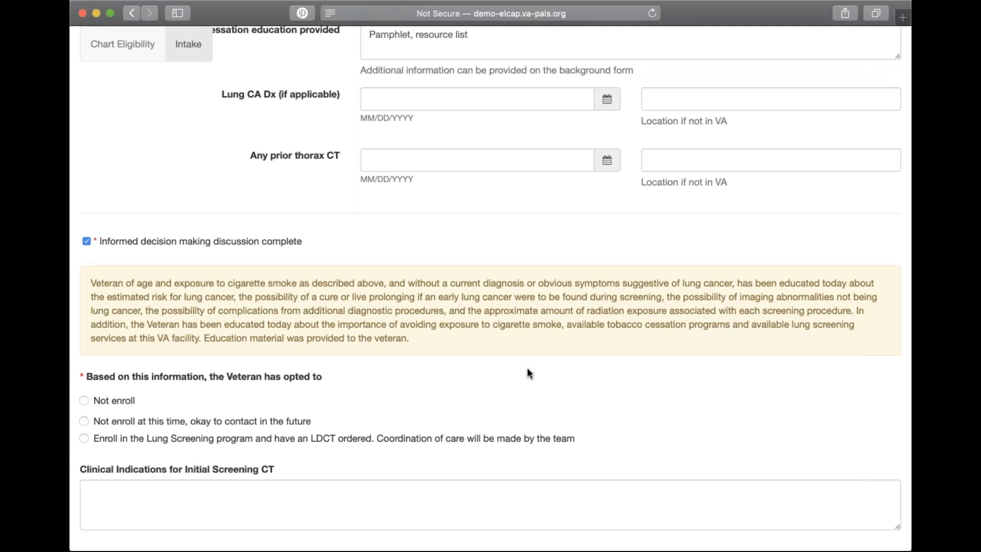
Choose enrollment in the Lung Screening program with an LDCT ordered, and enter the clinical indications "50 pack year history, coughing"
{"action": "scroll", "coordinate": [529, 373], "scroll_direction": "down", "scroll_amount": 5}
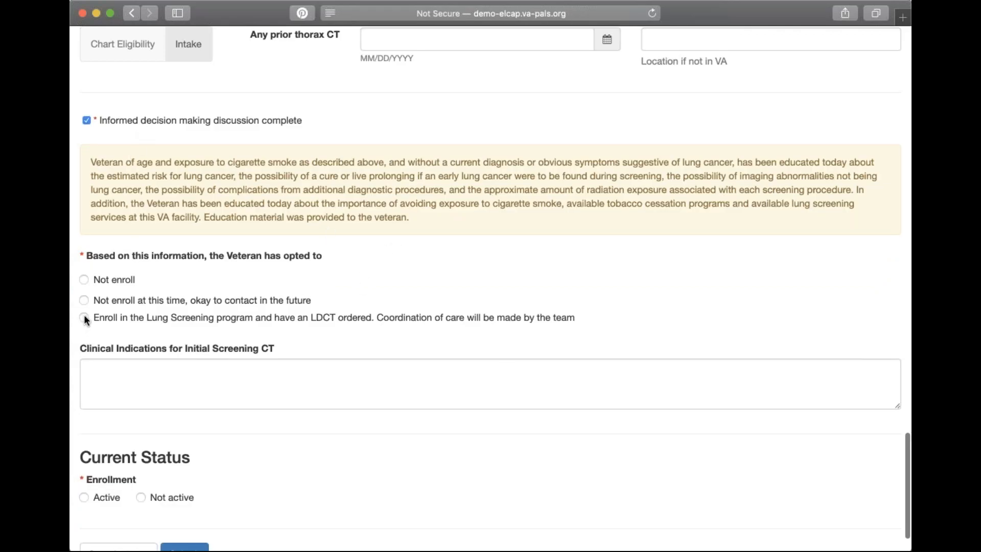
{"action": "left_click", "coordinate": [112, 370]}
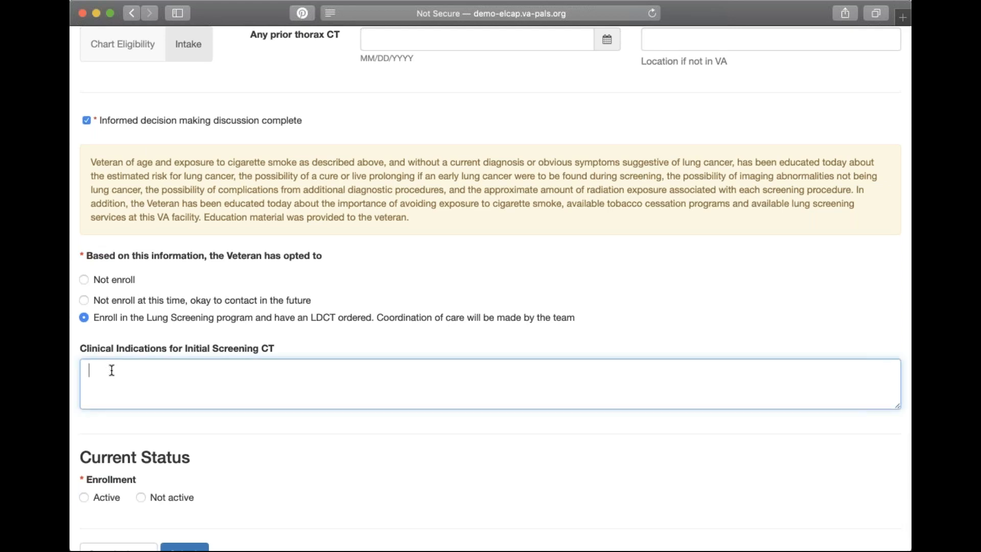
{"action": "type", "text": "50 pack year history, coughing"}
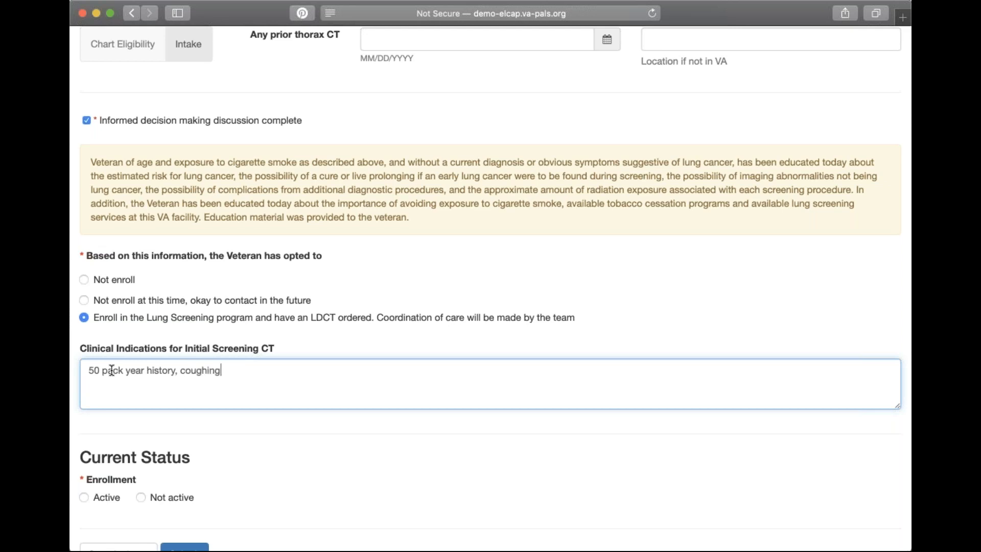
Set the current enrollment status to Active and submit the intake form
{"action": "scroll", "coordinate": [248, 457], "scroll_direction": "down", "scroll_amount": 2}
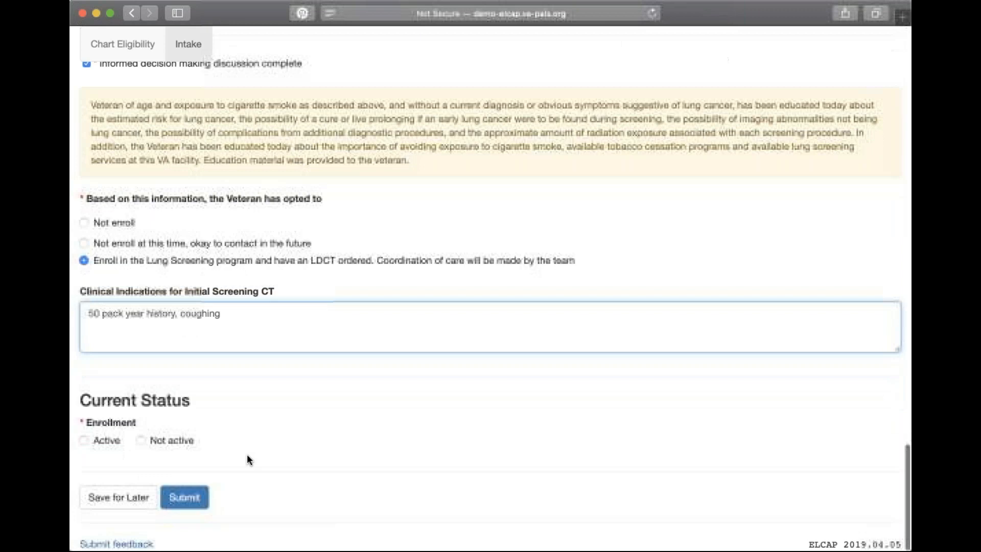
{"action": "left_click", "coordinate": [84, 442]}
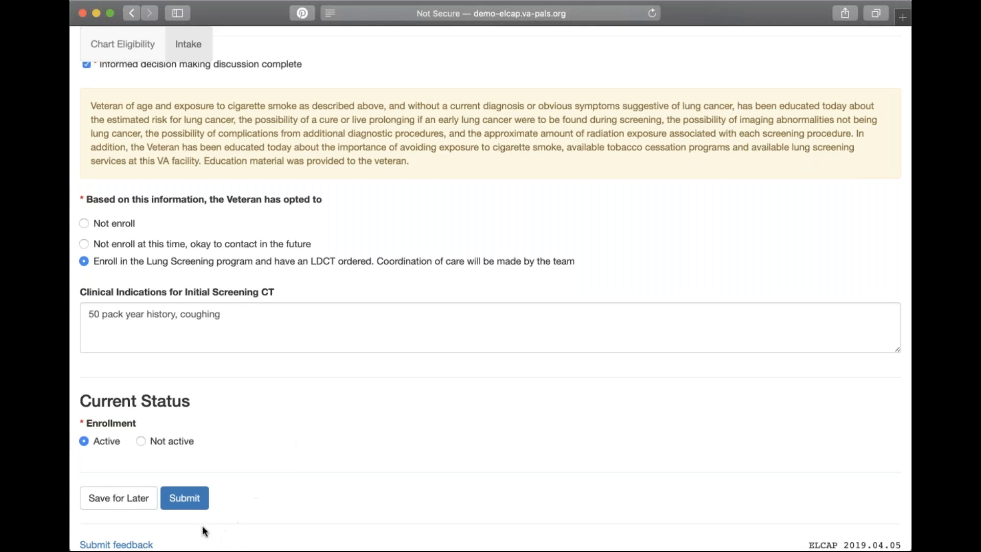
{"action": "left_click", "coordinate": [192, 496]}
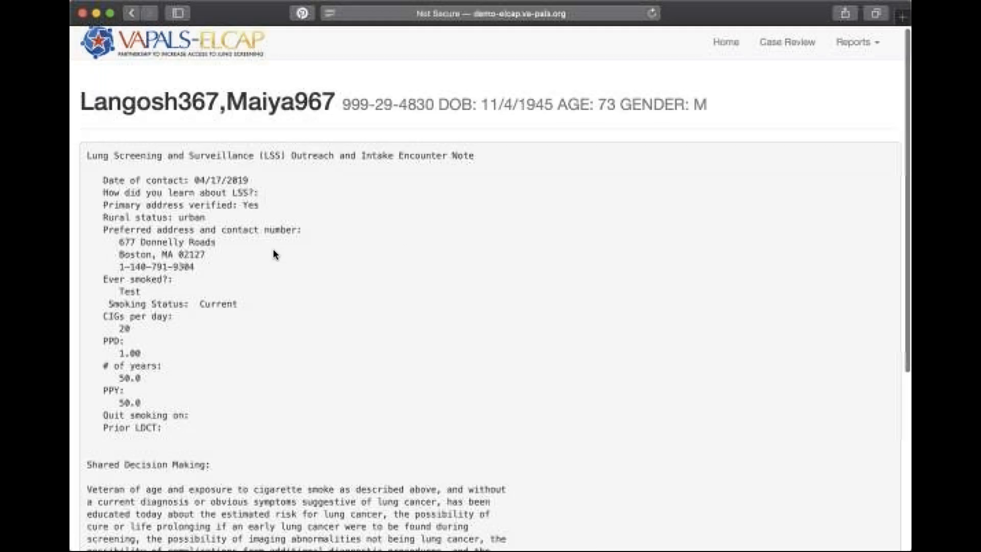
Review the generated intake encounter note and copy it to the clipboard
{"action": "scroll", "coordinate": [274, 251], "scroll_direction": "down", "scroll_amount": 1}
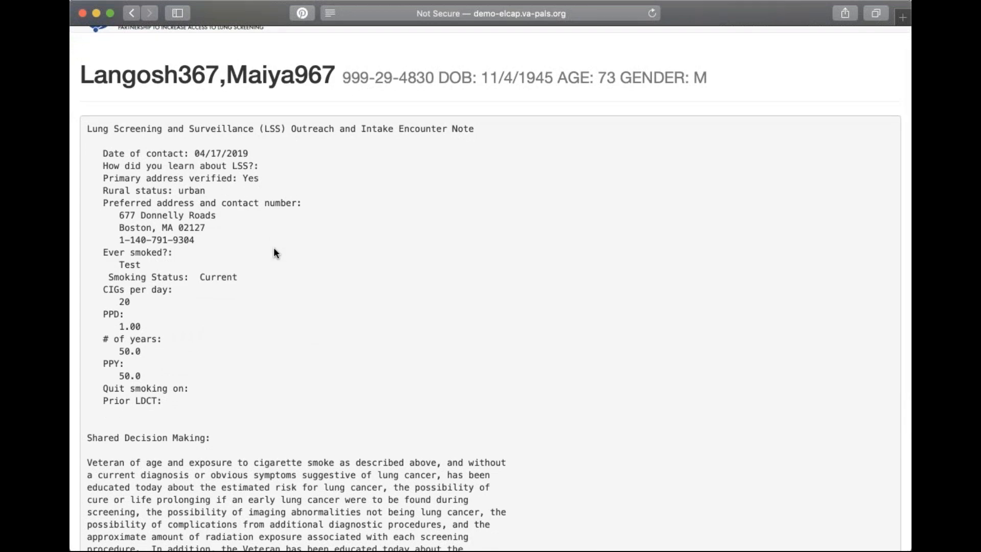
{"action": "scroll", "coordinate": [274, 251], "scroll_direction": "down", "scroll_amount": 5}
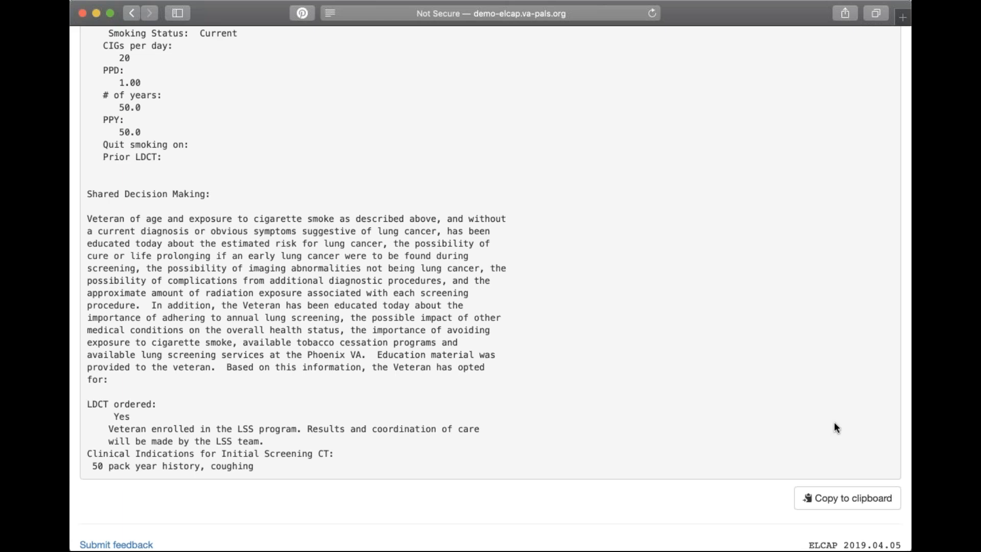
{"action": "left_click", "coordinate": [862, 506]}
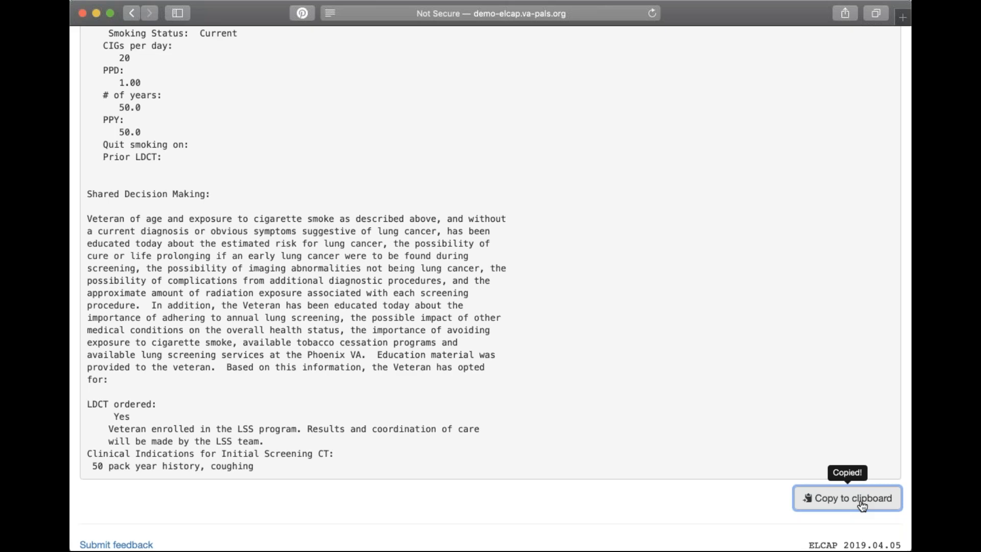
Create a new Background form for the participant from the case review
{"action": "scroll", "coordinate": [754, 274], "scroll_direction": "up", "scroll_amount": 6}
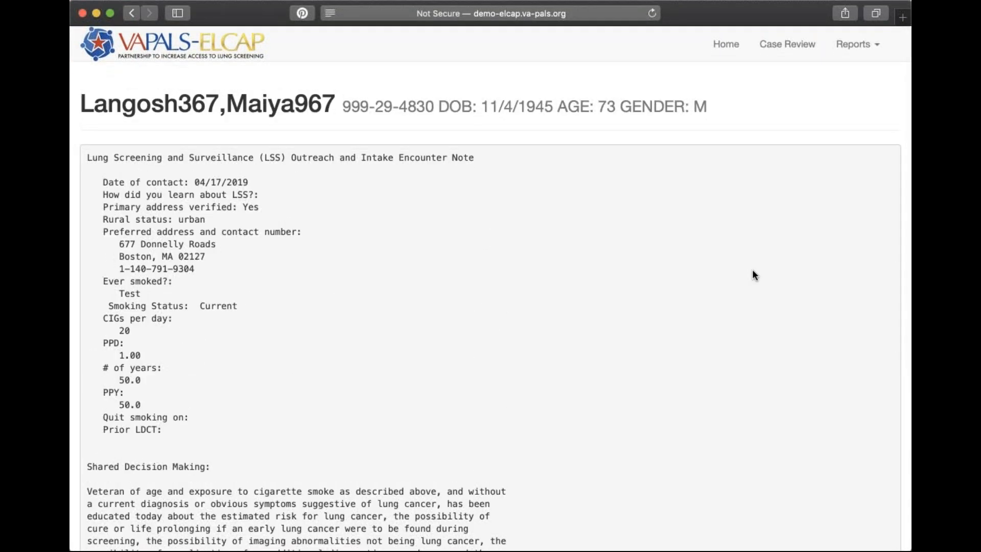
{"action": "scroll", "coordinate": [752, 274], "scroll_direction": "down", "scroll_amount": 5}
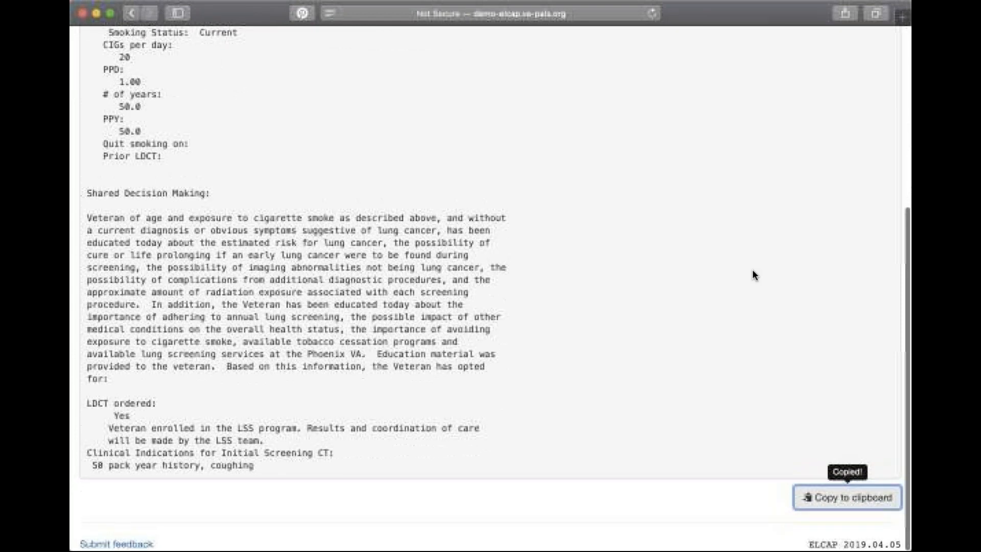
{"action": "scroll", "coordinate": [753, 269], "scroll_direction": "up", "scroll_amount": 6}
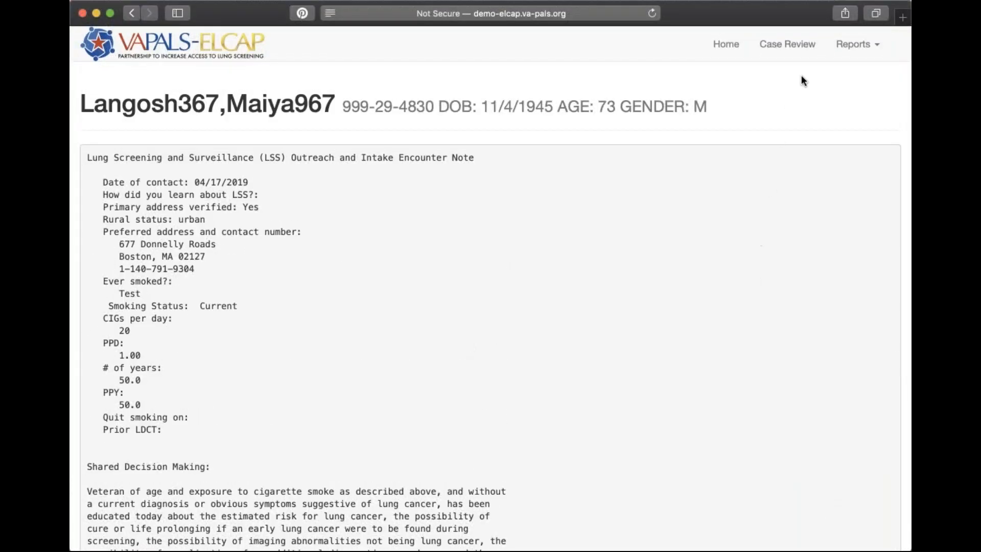
{"action": "left_click", "coordinate": [795, 46]}
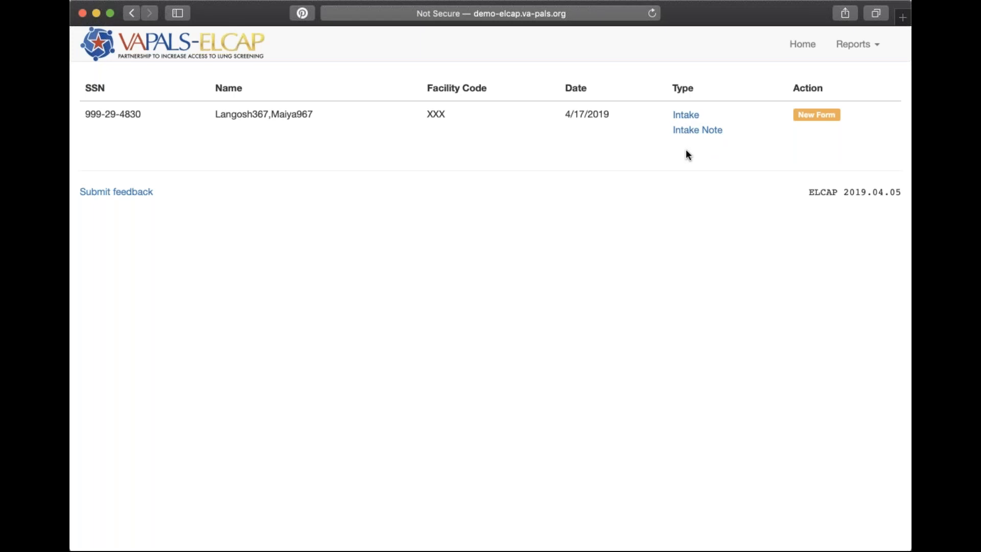
{"action": "left_click", "coordinate": [822, 115]}
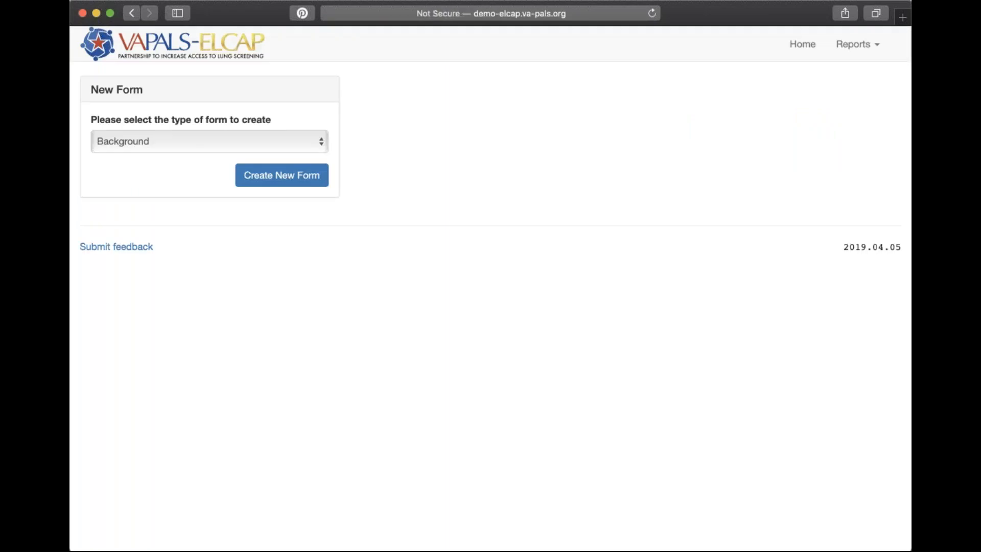
{"action": "left_click", "coordinate": [321, 143]}
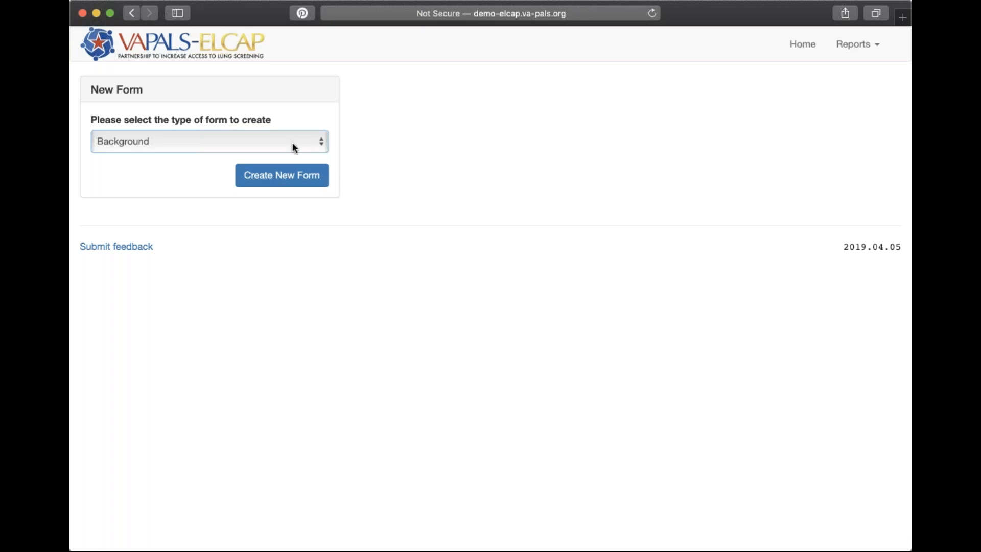
{"action": "left_click", "coordinate": [300, 176]}
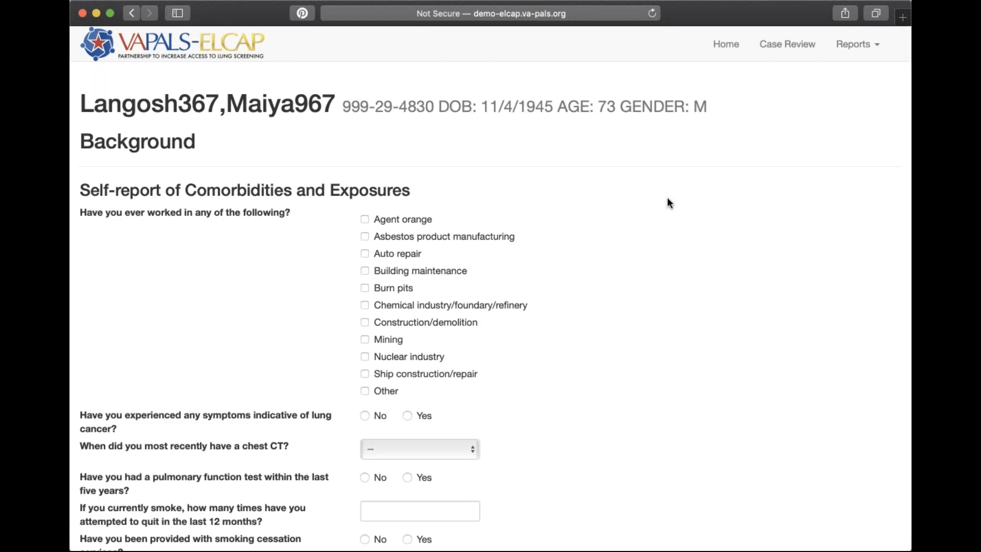
Look through the Background form's questions on exposures, symptoms, cancers, pulmonary, cardiac, vascular and other diseases
{"action": "scroll", "coordinate": [668, 199], "scroll_direction": "down", "scroll_amount": 4}
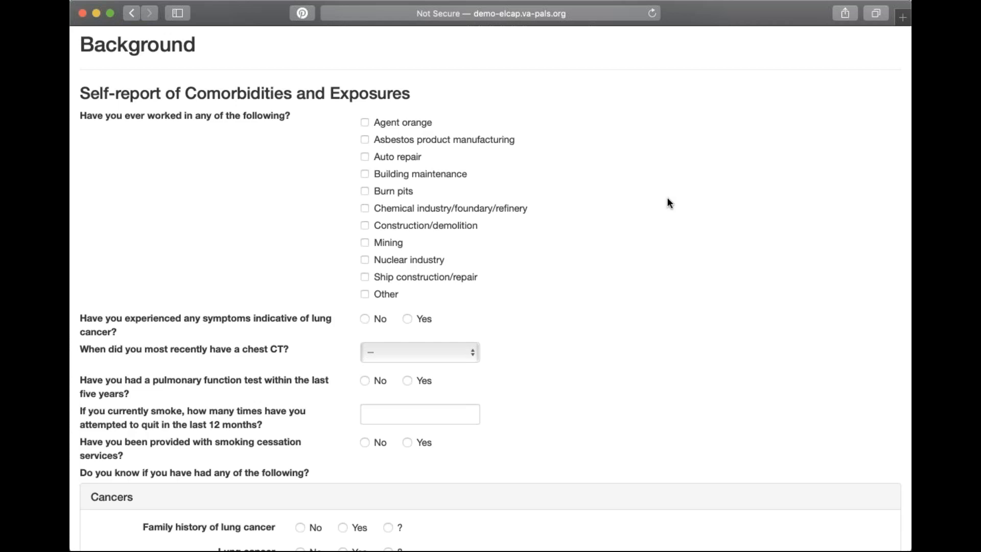
{"action": "scroll", "coordinate": [669, 203], "scroll_direction": "down", "scroll_amount": 10}
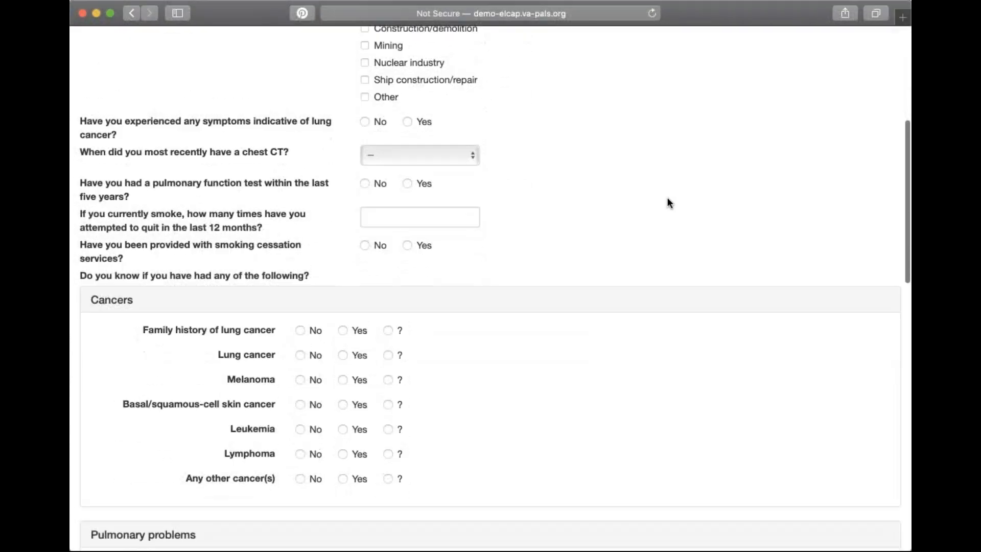
{"action": "scroll", "coordinate": [669, 203], "scroll_direction": "down", "scroll_amount": 6}
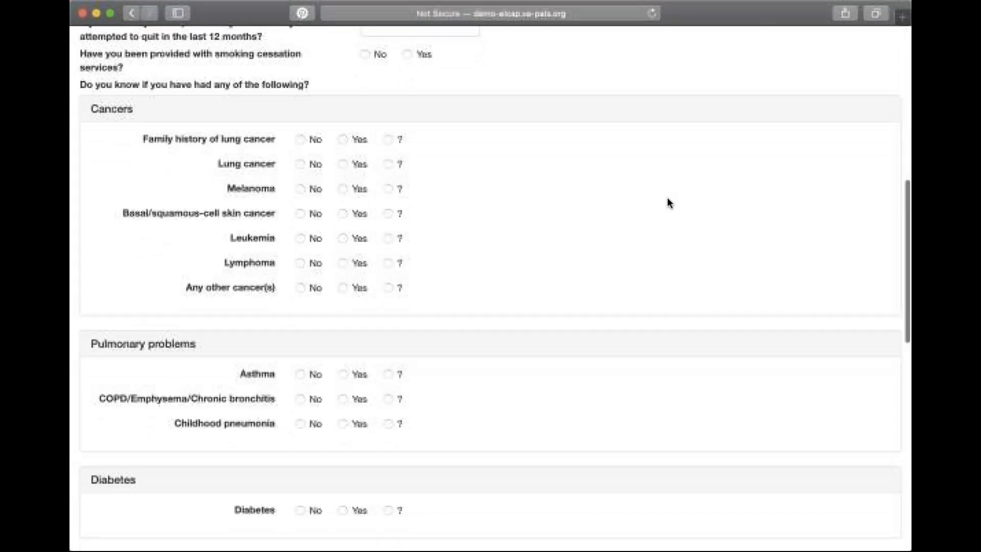
{"action": "scroll", "coordinate": [669, 203], "scroll_direction": "down", "scroll_amount": 10}
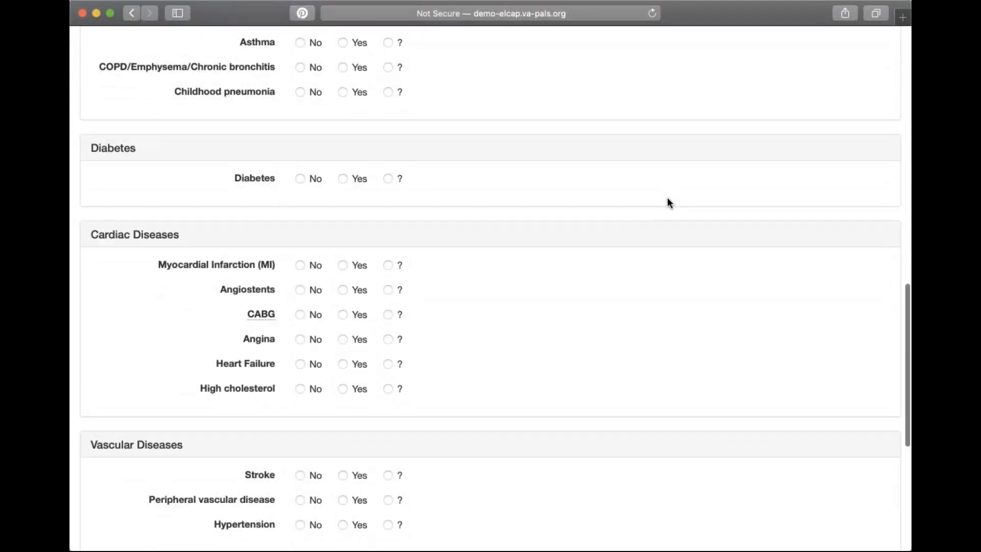
{"action": "scroll", "coordinate": [668, 197], "scroll_direction": "down", "scroll_amount": 5}
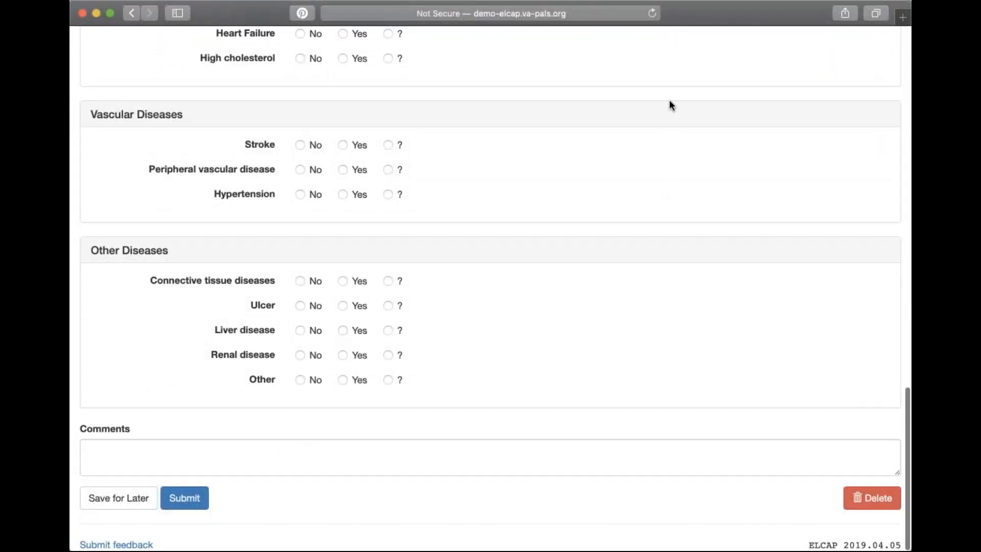
{"action": "scroll", "coordinate": [670, 102], "scroll_direction": "up", "scroll_amount": 20}
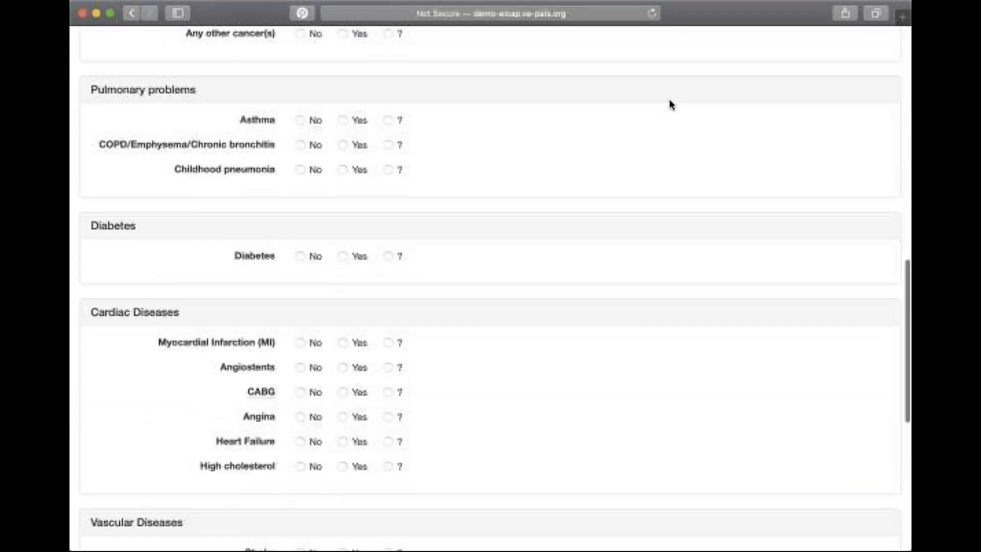
{"action": "scroll", "coordinate": [671, 104], "scroll_direction": "up", "scroll_amount": 5}
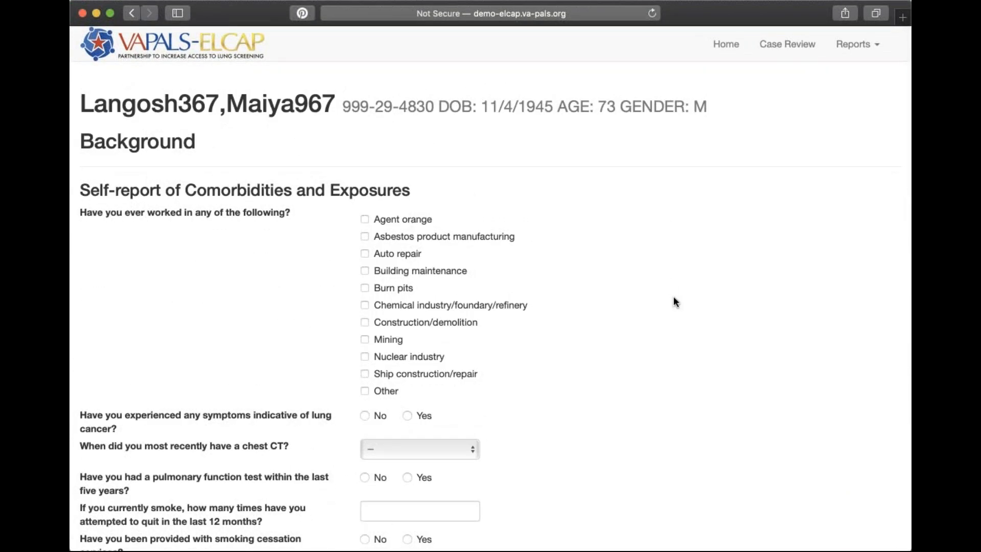
Record burn pits as the work exposure and No for symptoms indicative of lung cancer, and submit the Background form
{"action": "scroll", "coordinate": [674, 300], "scroll_direction": "down", "scroll_amount": 1}
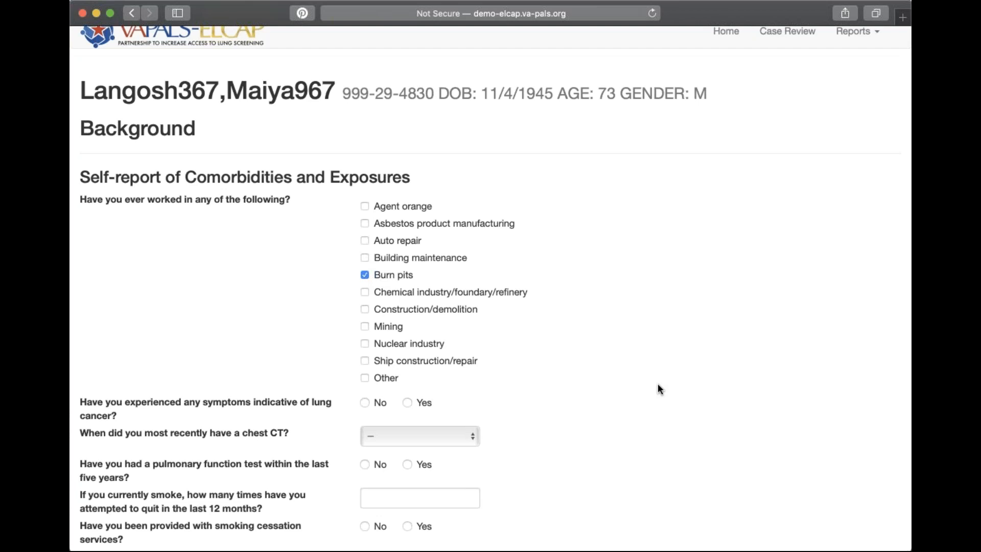
{"action": "scroll", "coordinate": [659, 387], "scroll_direction": "down", "scroll_amount": 5}
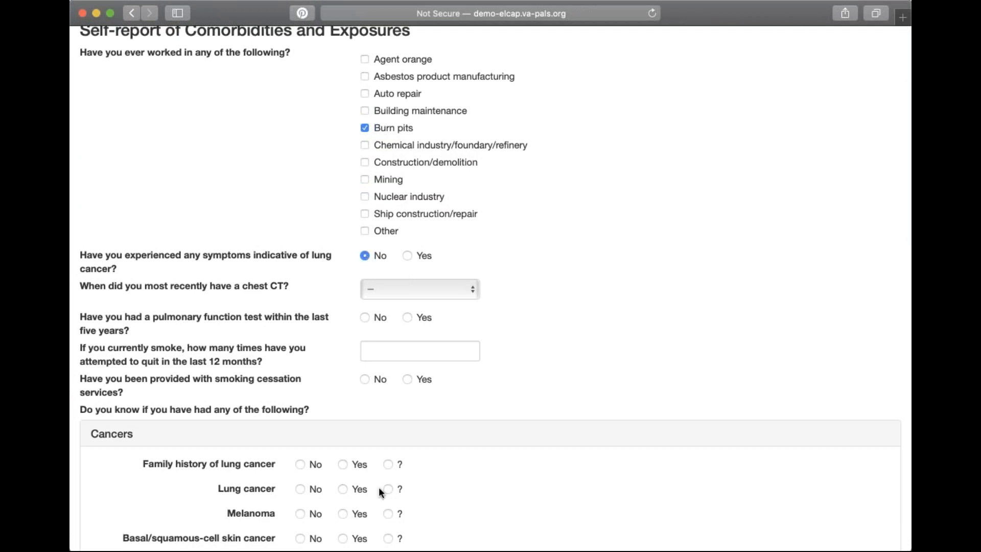
{"action": "scroll", "coordinate": [378, 487], "scroll_direction": "down", "scroll_amount": 20}
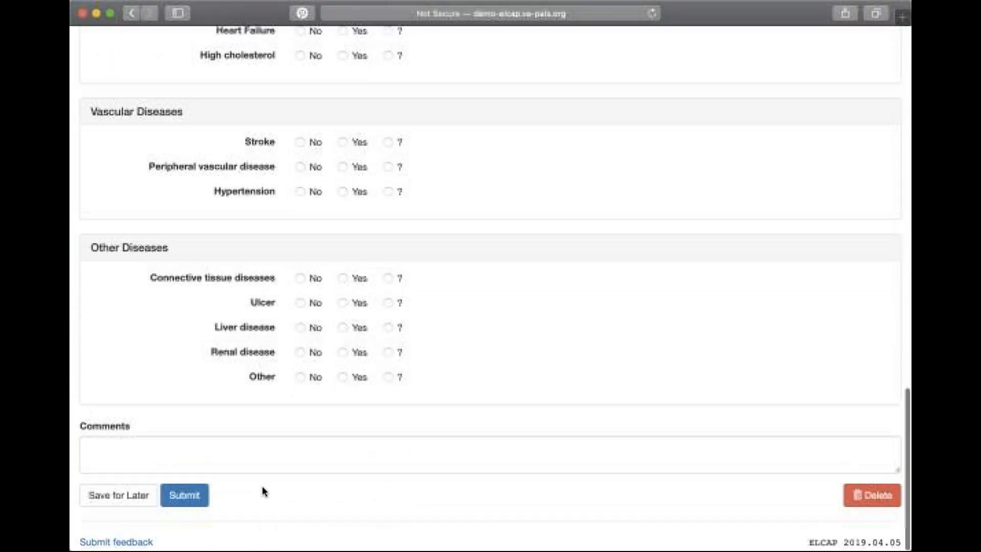
{"action": "left_click", "coordinate": [188, 496]}
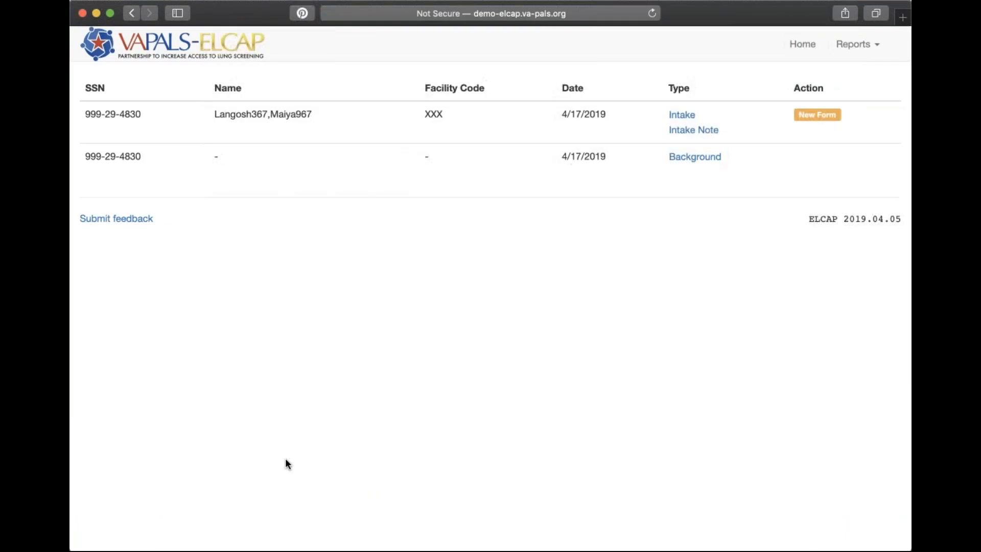
Create a new CT Evaluation form for the participant from the case review
{"action": "left_click", "coordinate": [817, 114]}
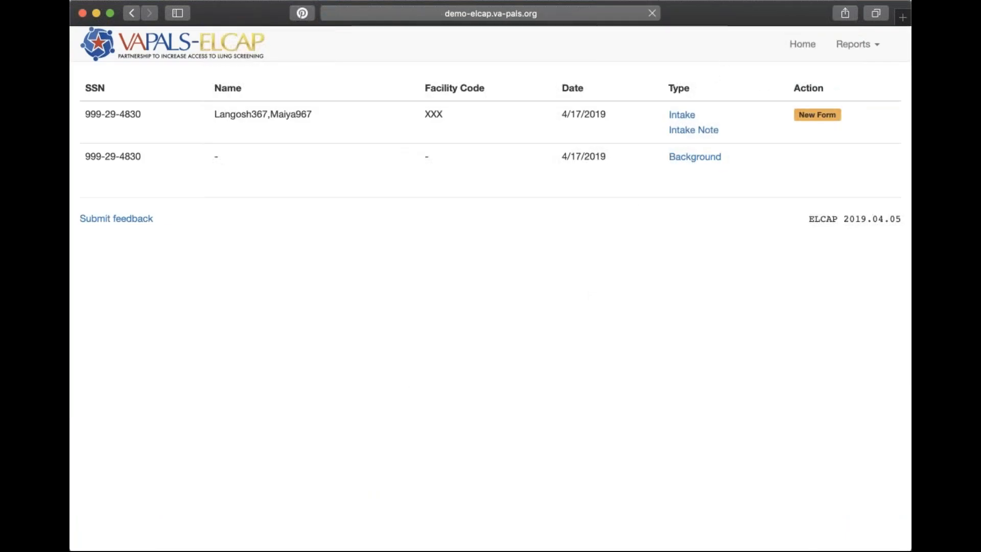
{"action": "left_click", "coordinate": [320, 142]}
{"action": "left_click", "coordinate": [309, 154]}
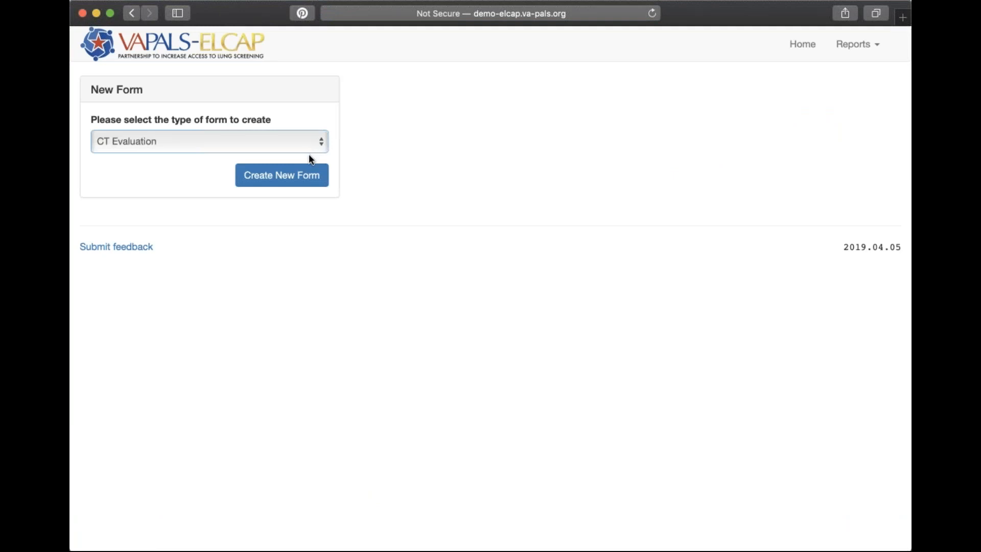
{"action": "left_click", "coordinate": [295, 179]}
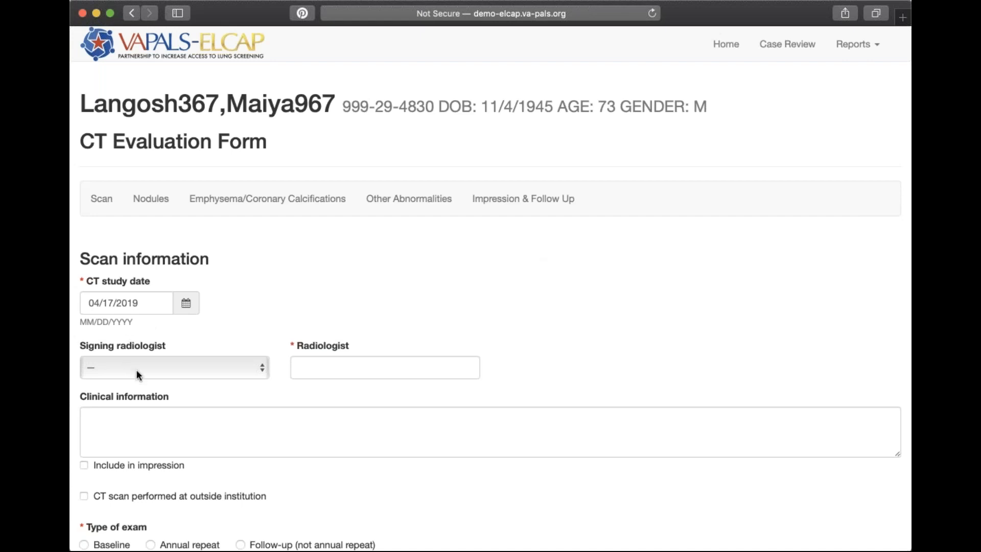
Enter the radiologist's name and the clinical information "50 pack years" in the scan information
{"action": "left_click", "coordinate": [313, 375]}
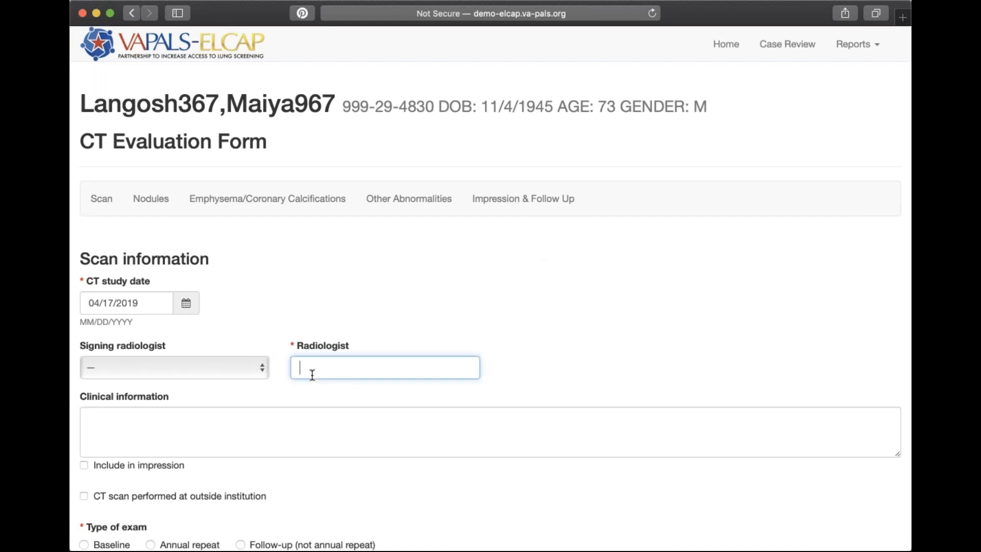
{"action": "type", "text": "L. Yaw"}
{"action": "left_click", "coordinate": [305, 431]}
{"action": "scroll", "coordinate": [307, 433], "scroll_direction": "down", "scroll_amount": 3}
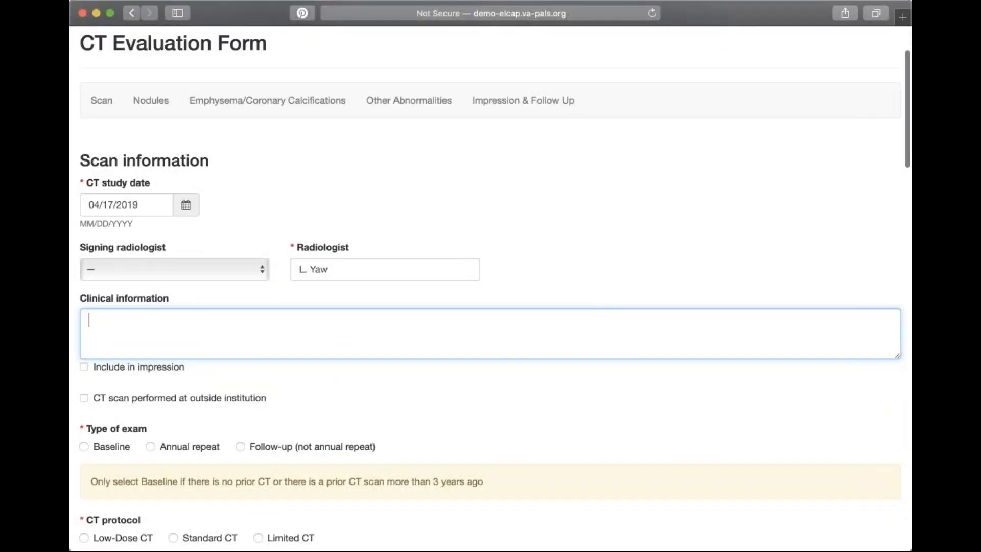
{"action": "type", "text": "50 y"}
{"action": "key", "text": "BackSpace"}
{"action": "key", "text": "BackSpace"}
{"action": "type", "text": "pack years"}
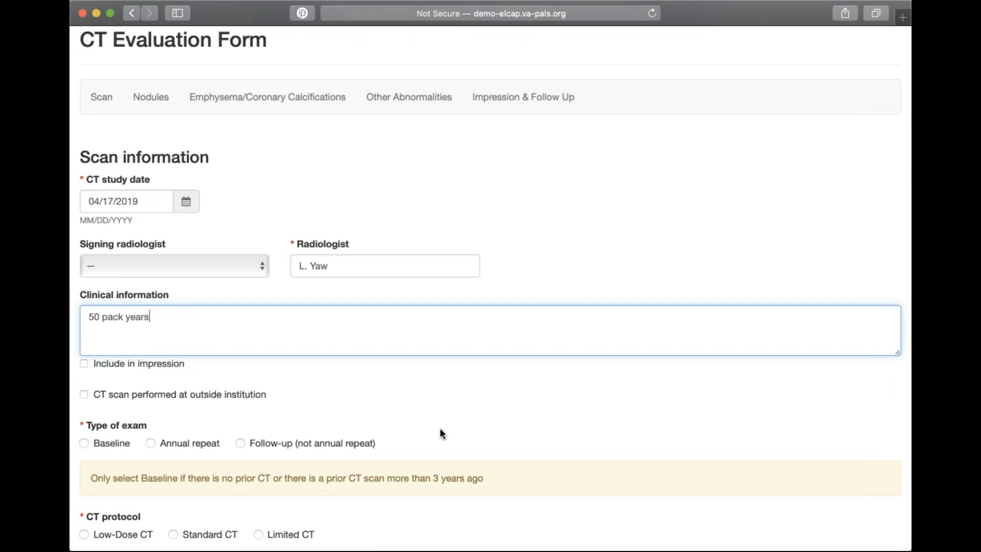
Set the exam type to Baseline, the CT protocol to Low-Dose CT and the reconstructed slice thickness to 0.5 mm
{"action": "scroll", "coordinate": [440, 429], "scroll_direction": "down", "scroll_amount": 1}
{"action": "scroll", "coordinate": [440, 427], "scroll_direction": "down", "scroll_amount": 5}
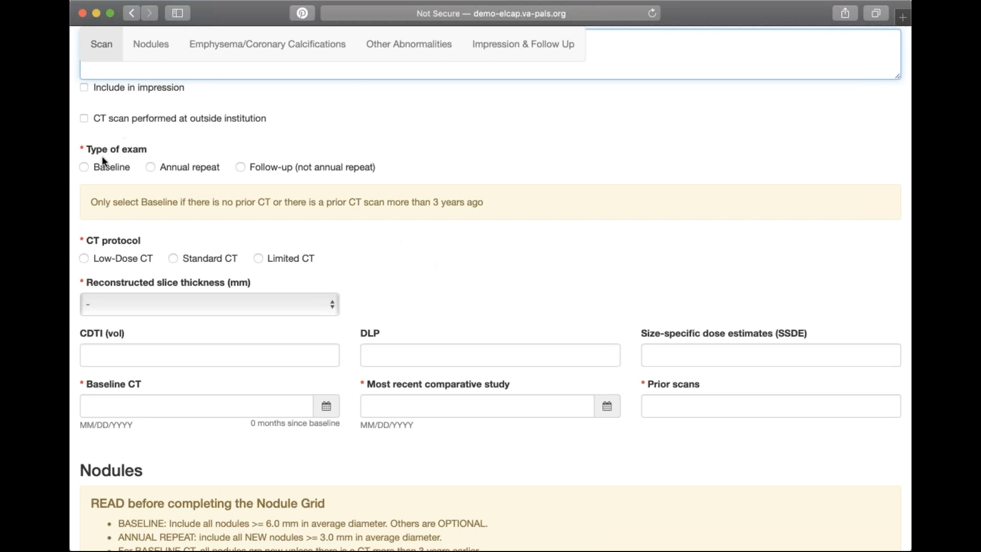
{"action": "left_click", "coordinate": [84, 168]}
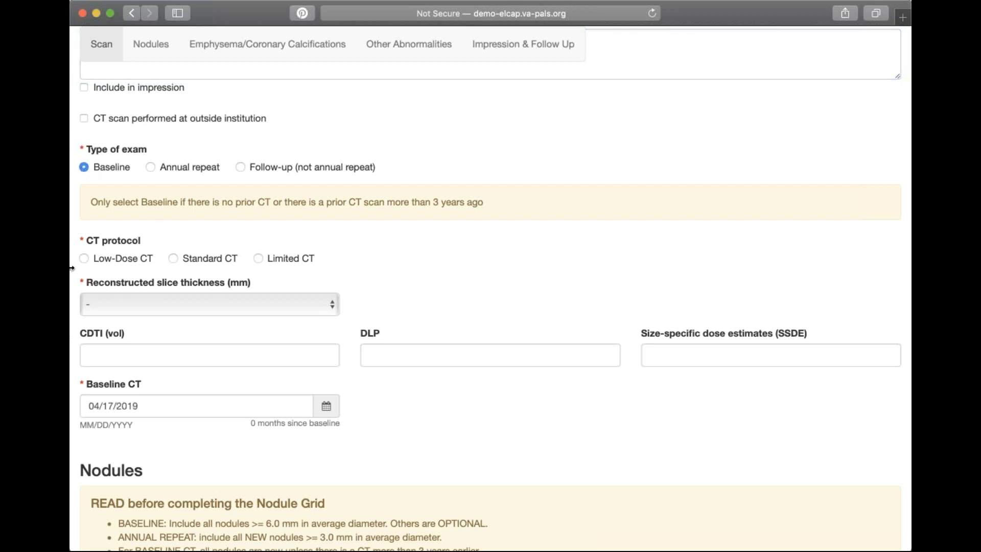
{"action": "left_click", "coordinate": [331, 302]}
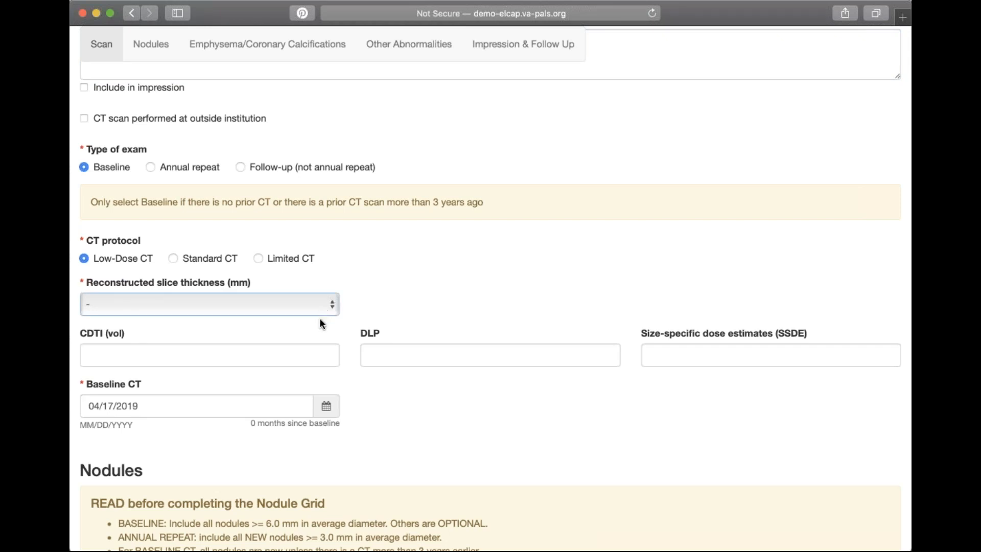
{"action": "left_click", "coordinate": [320, 318]}
Add a first nodule to the Nodules section of the CT evaluation
{"action": "scroll", "coordinate": [371, 373], "scroll_direction": "down", "scroll_amount": 3}
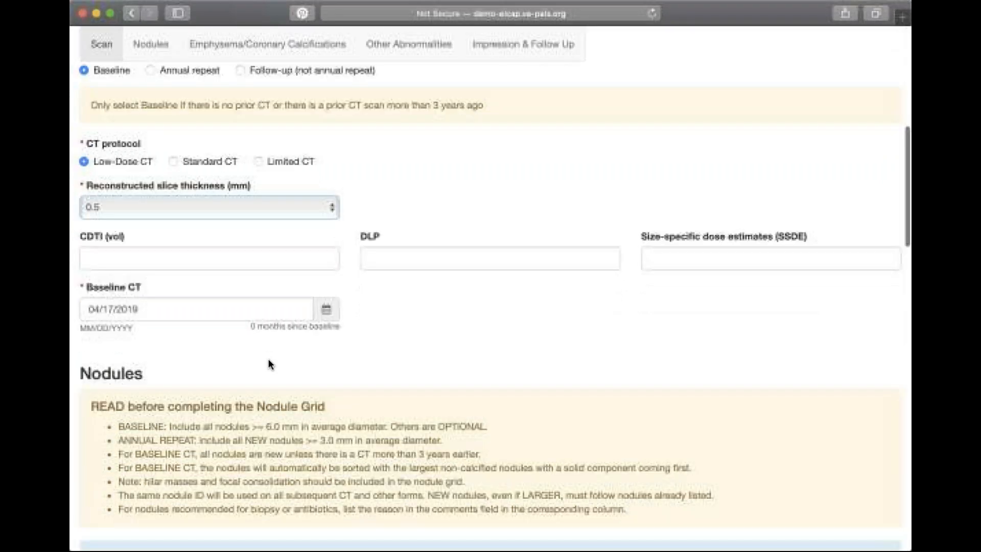
{"action": "scroll", "coordinate": [268, 359], "scroll_direction": "down", "scroll_amount": 8}
{"action": "scroll", "coordinate": [268, 359], "scroll_direction": "down", "scroll_amount": 2}
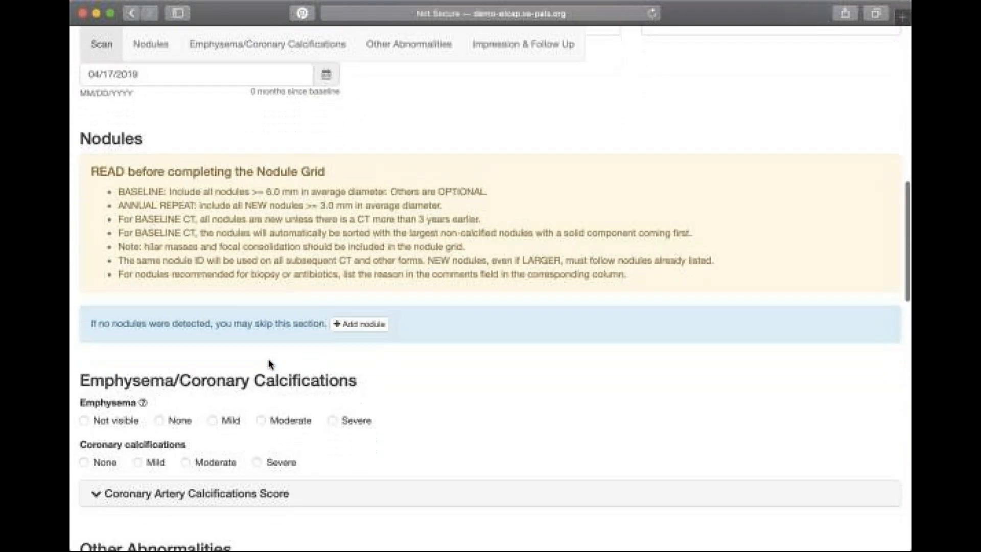
{"action": "left_click", "coordinate": [375, 323]}
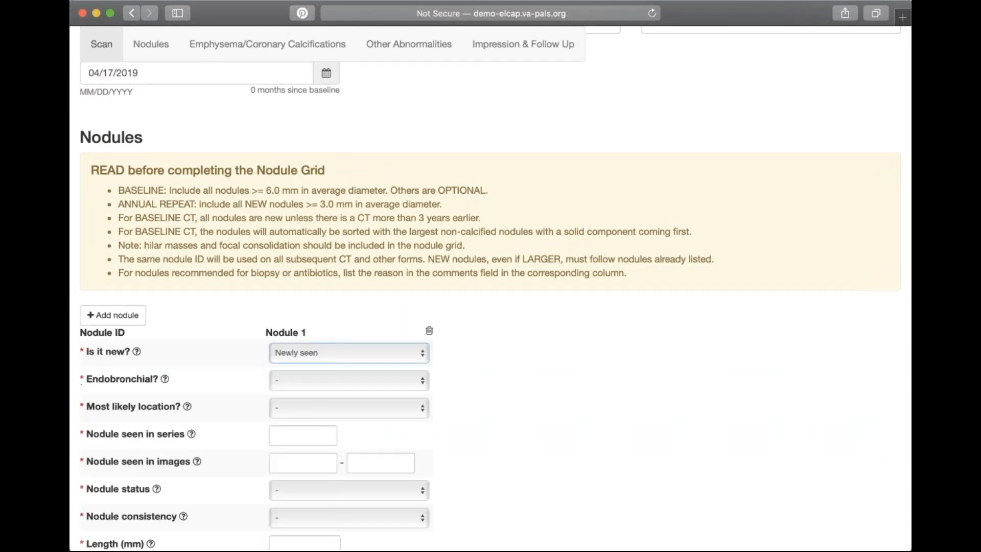
Set both the endobronchial entry and the most likely location of Nodule 1 to RUL
{"action": "scroll", "coordinate": [565, 295], "scroll_direction": "down", "scroll_amount": 3}
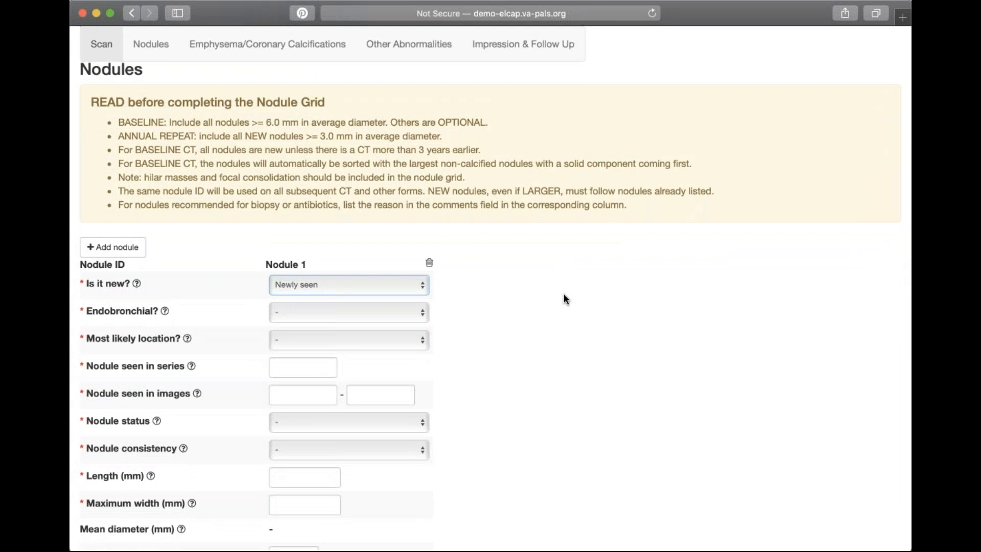
{"action": "scroll", "coordinate": [564, 295], "scroll_direction": "down", "scroll_amount": 5}
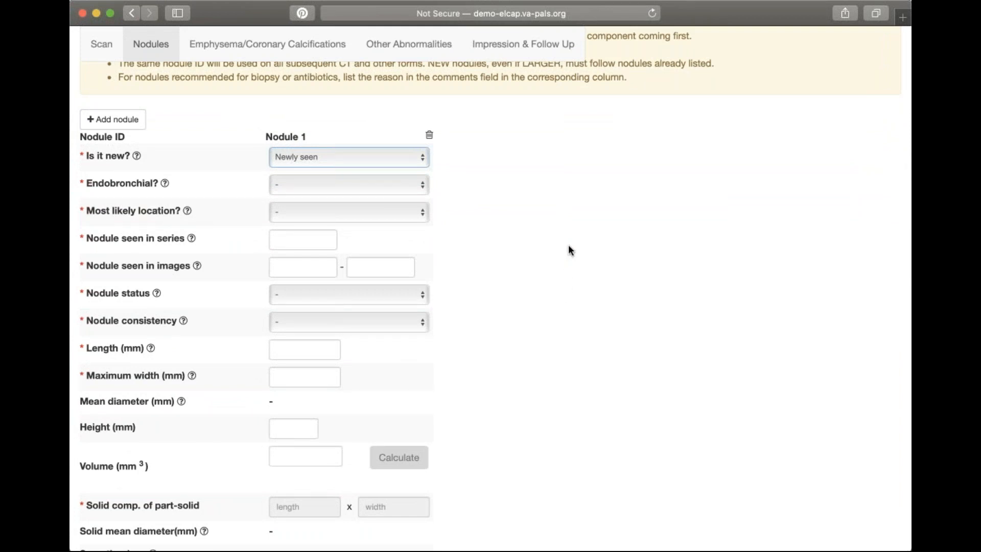
{"action": "scroll", "coordinate": [569, 247], "scroll_direction": "up", "scroll_amount": 6}
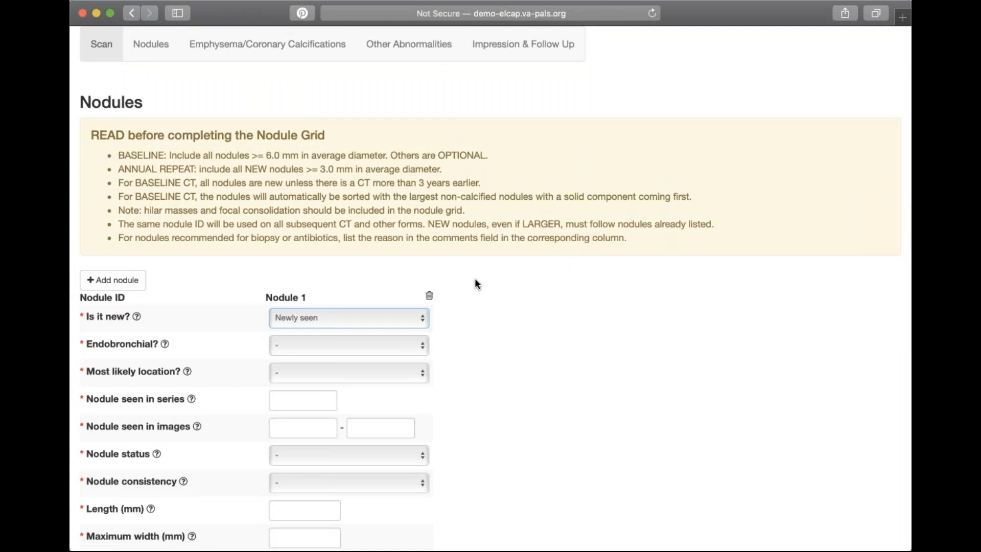
{"action": "scroll", "coordinate": [475, 282], "scroll_direction": "down", "scroll_amount": 2}
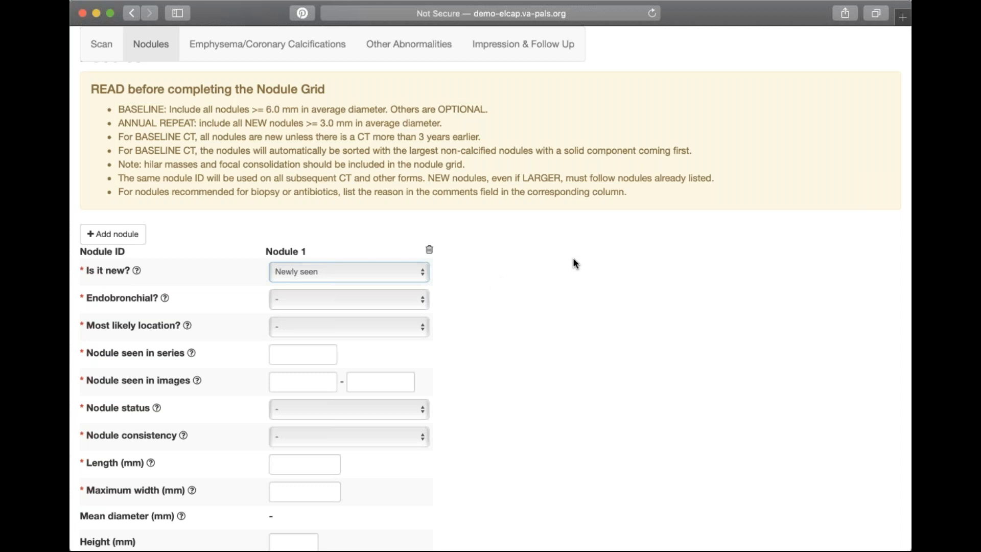
{"action": "left_click", "coordinate": [423, 303]}
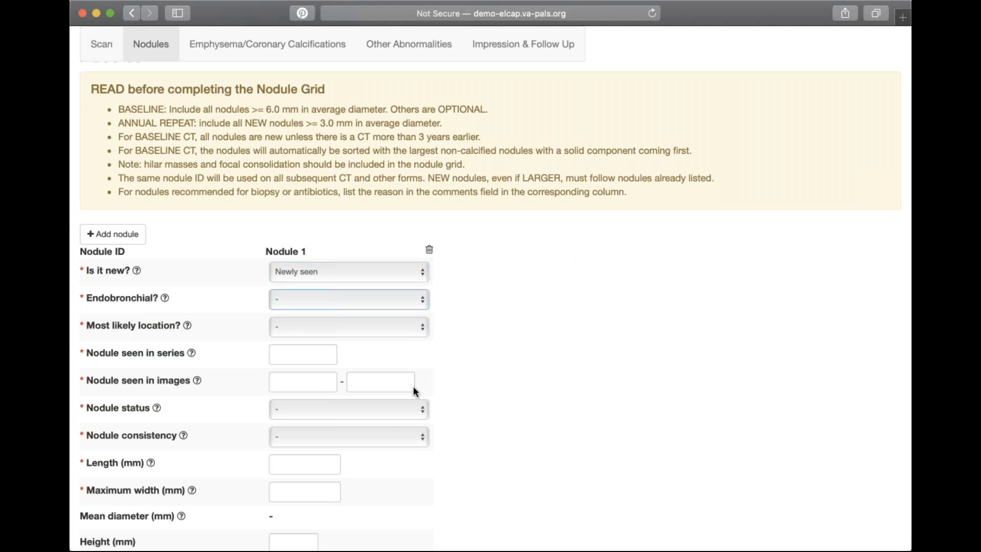
{"action": "key", "text": "r"}
{"action": "left_click", "coordinate": [428, 327]}
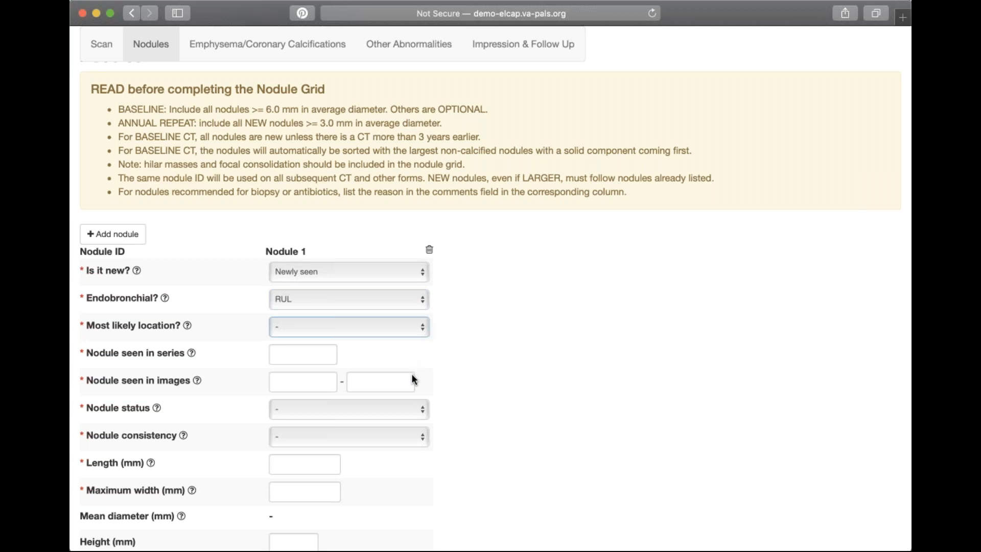
{"action": "key", "text": "r"}
Record Nodule 1 as seen in series 35, images 47 to 54
{"action": "left_click", "coordinate": [326, 354]}
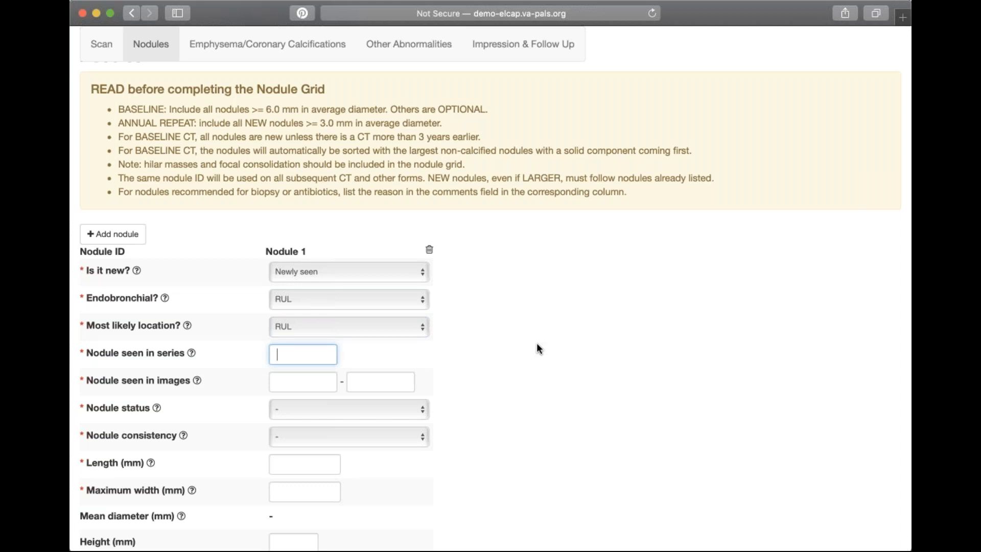
{"action": "type", "text": "35"}
{"action": "left_click", "coordinate": [326, 385]}
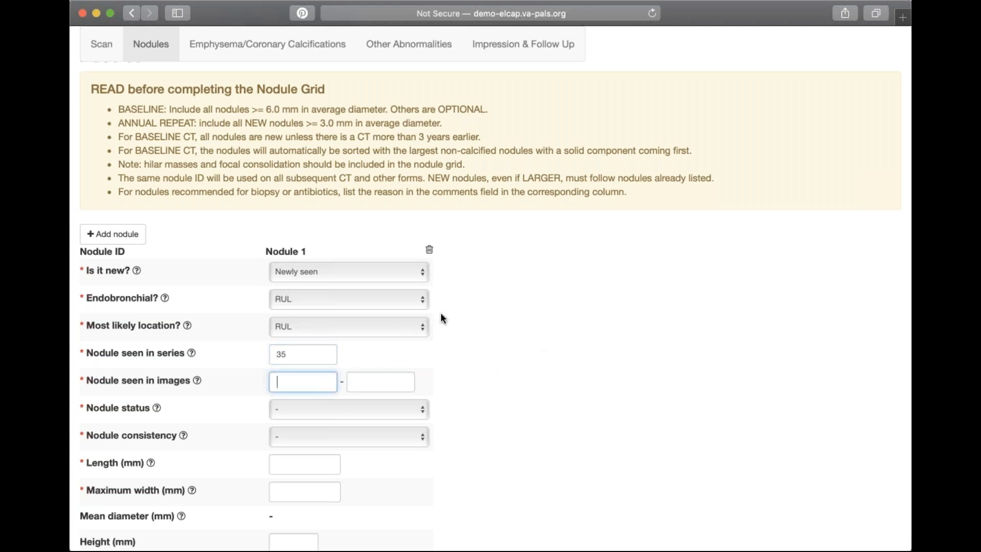
{"action": "type", "text": "47"}
{"action": "left_click", "coordinate": [385, 384]}
{"action": "type", "text": "54"}
Set Nodule 1's status to Unknown and its consistency to Solid
{"action": "key", "text": "Tab"}
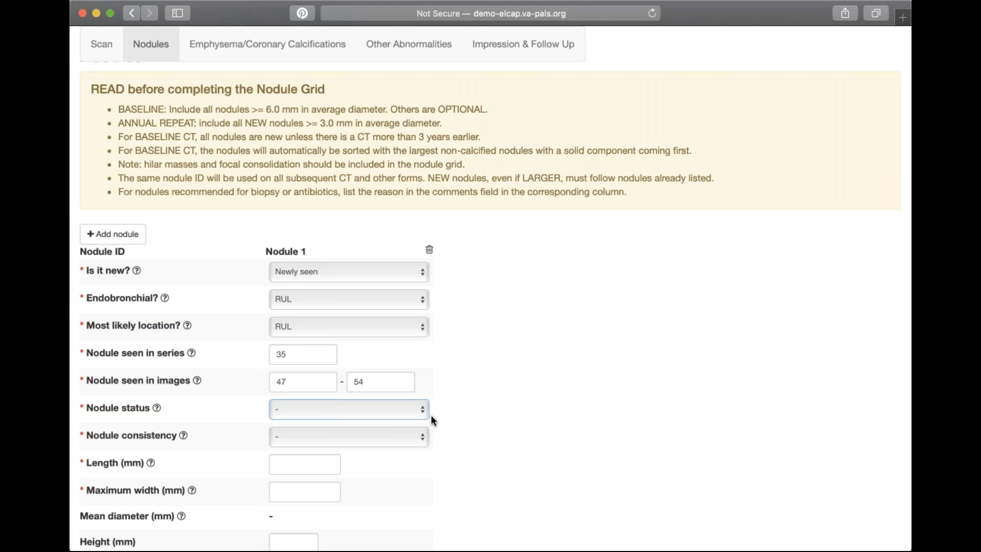
{"action": "key", "text": "u"}
{"action": "scroll", "coordinate": [492, 405], "scroll_direction": "down", "scroll_amount": 5}
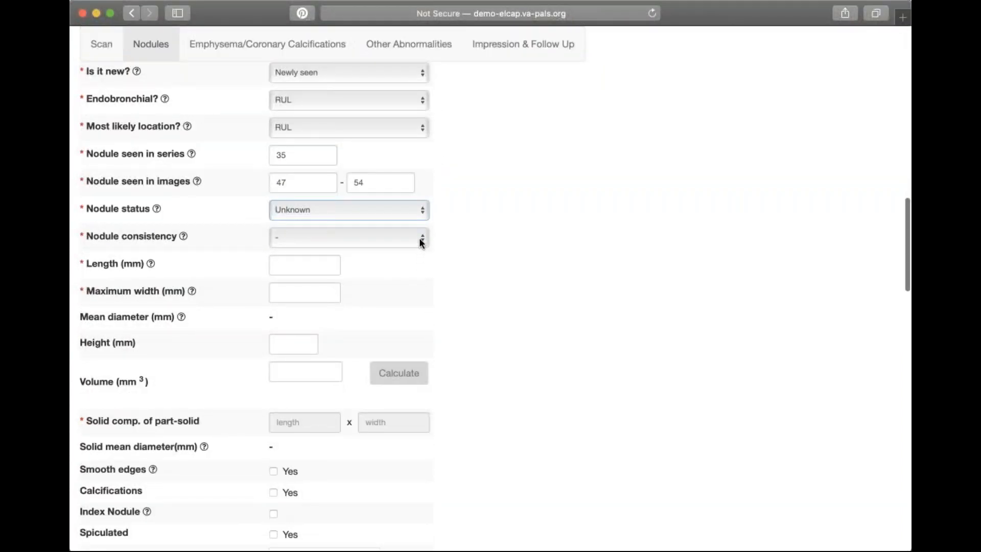
{"action": "key", "text": "Tab"}
{"action": "key", "text": "s"}
Enter Nodule 1's length of 10 mm, maximum width of 9 mm and height of 11 mm, and calculate its volume
{"action": "left_click", "coordinate": [324, 268]}
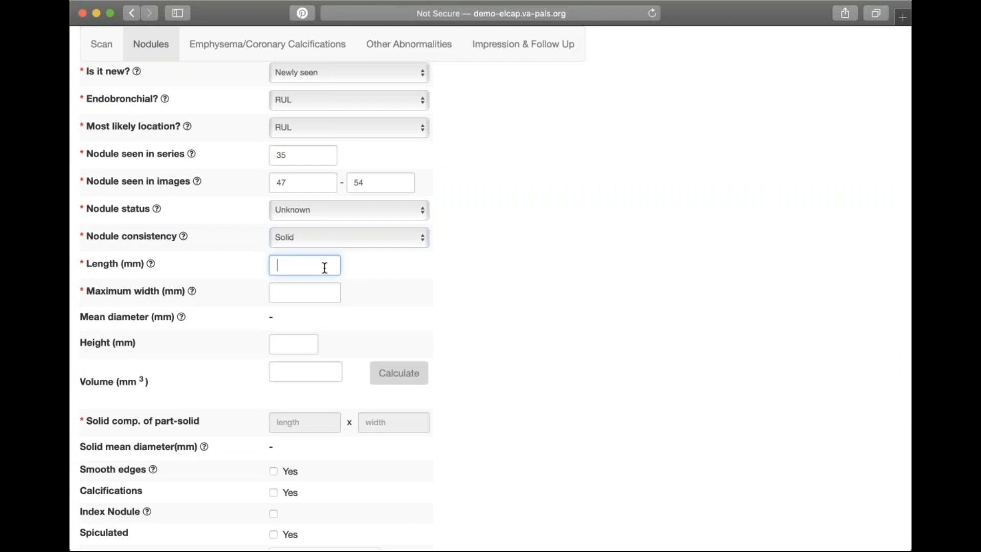
{"action": "type", "text": "10"}
{"action": "left_click", "coordinate": [318, 288]}
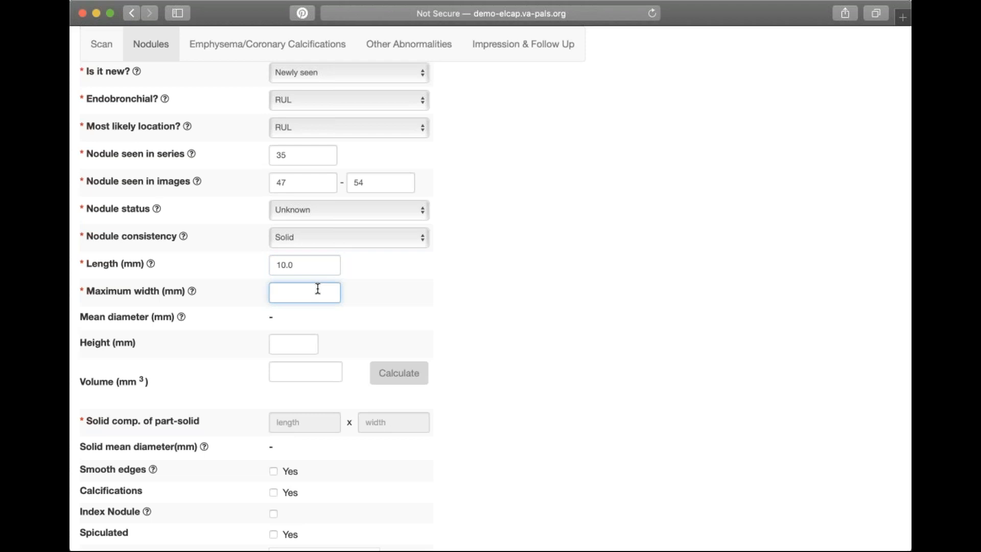
{"action": "type", "text": "9"}
{"action": "left_click", "coordinate": [299, 353]}
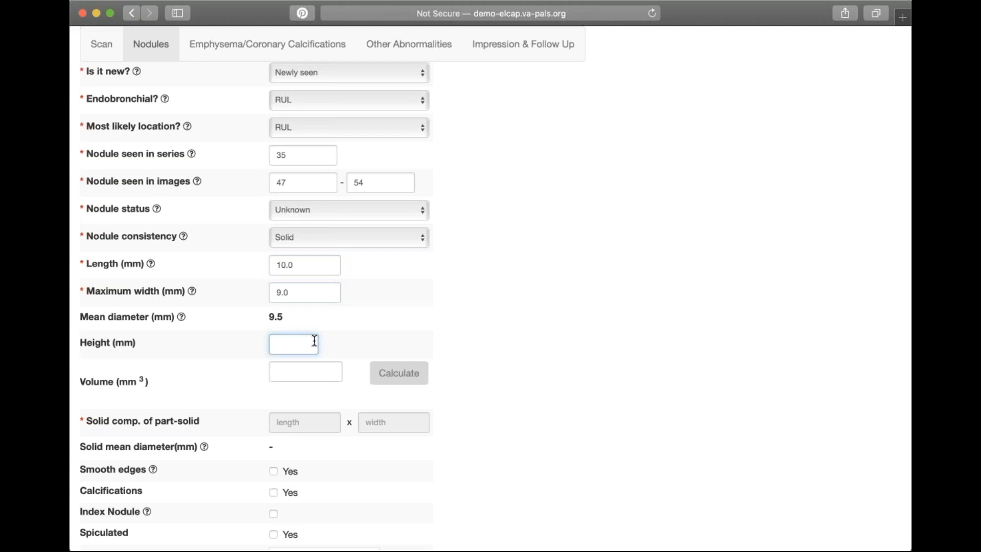
{"action": "type", "text": "11"}
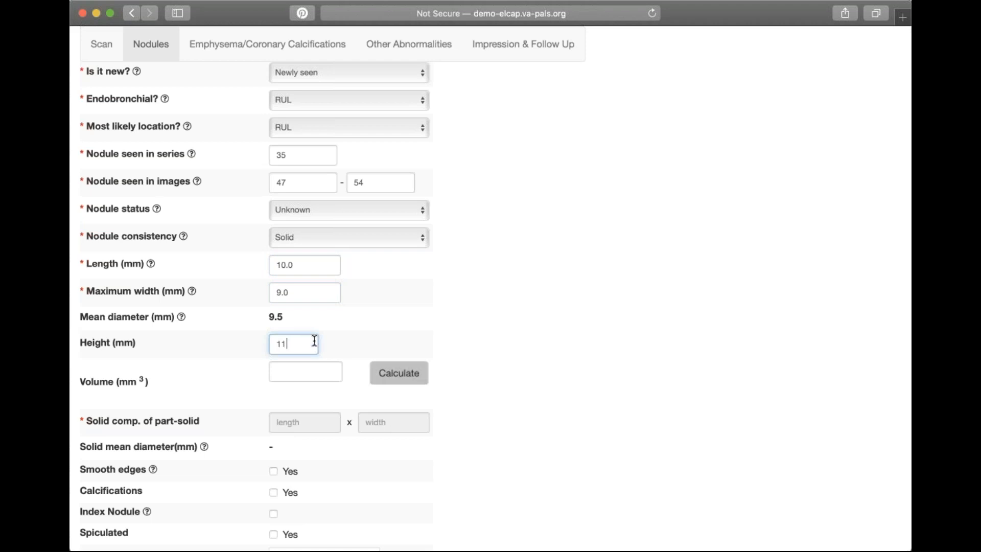
{"action": "left_click", "coordinate": [400, 376]}
Mark Nodule 1 as the index nodule and as spiculated, and set its action to Abx + follow-up CT
{"action": "scroll", "coordinate": [402, 455], "scroll_direction": "down", "scroll_amount": 3}
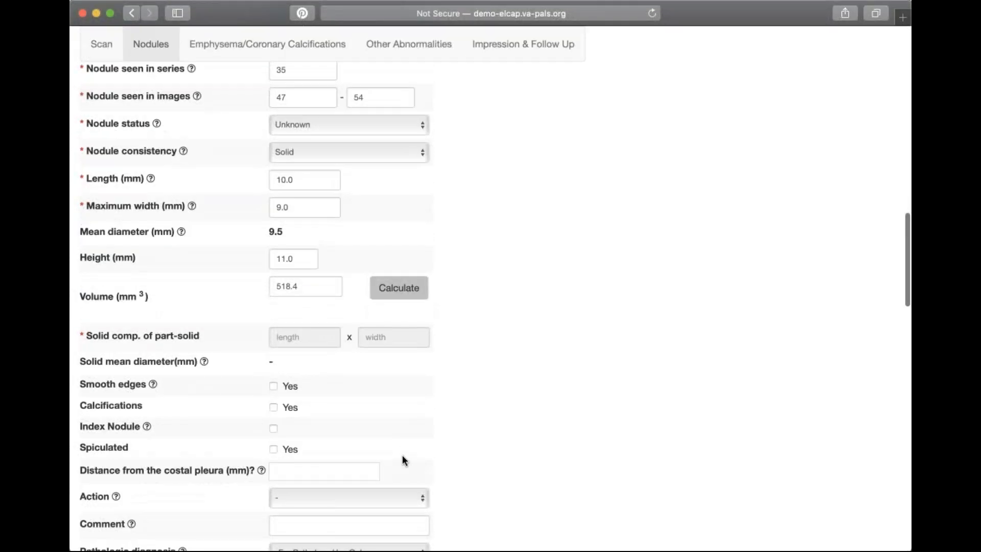
{"action": "scroll", "coordinate": [402, 456], "scroll_direction": "down", "scroll_amount": 5}
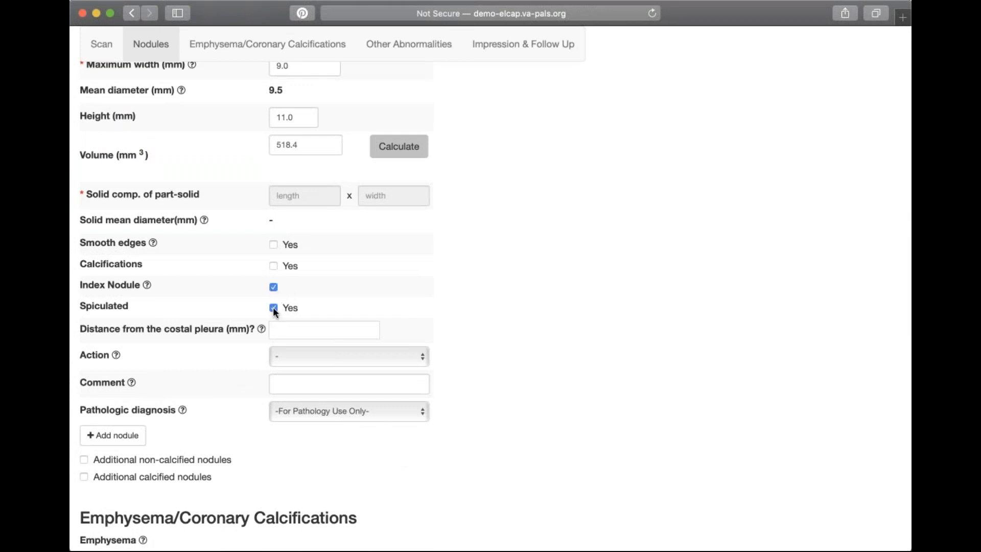
{"action": "left_click", "coordinate": [422, 358]}
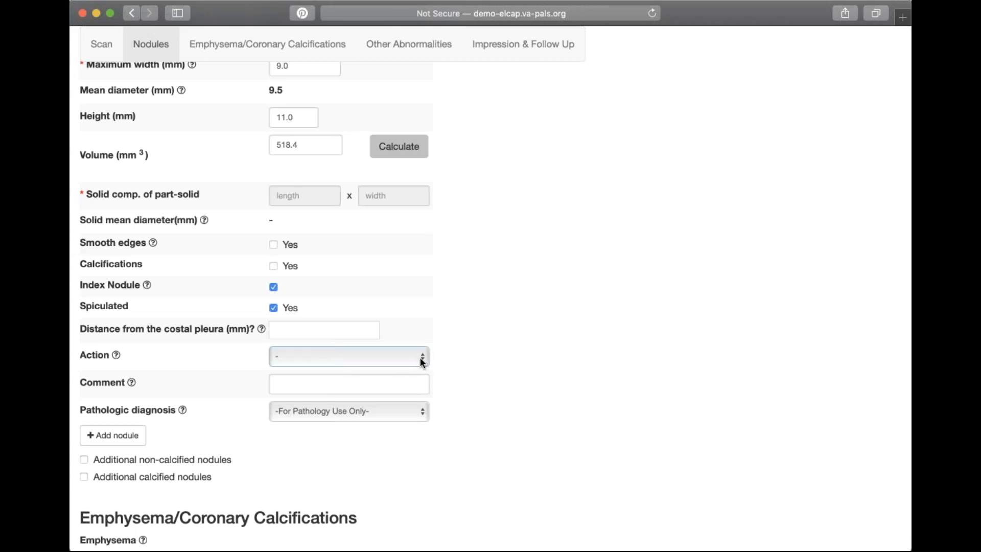
{"action": "left_click", "coordinate": [405, 393]}
Add a second, newly seen nodule with Lt. Main as its endobronchial entry and LLL as its most likely location
{"action": "scroll", "coordinate": [233, 413], "scroll_direction": "down", "scroll_amount": 5}
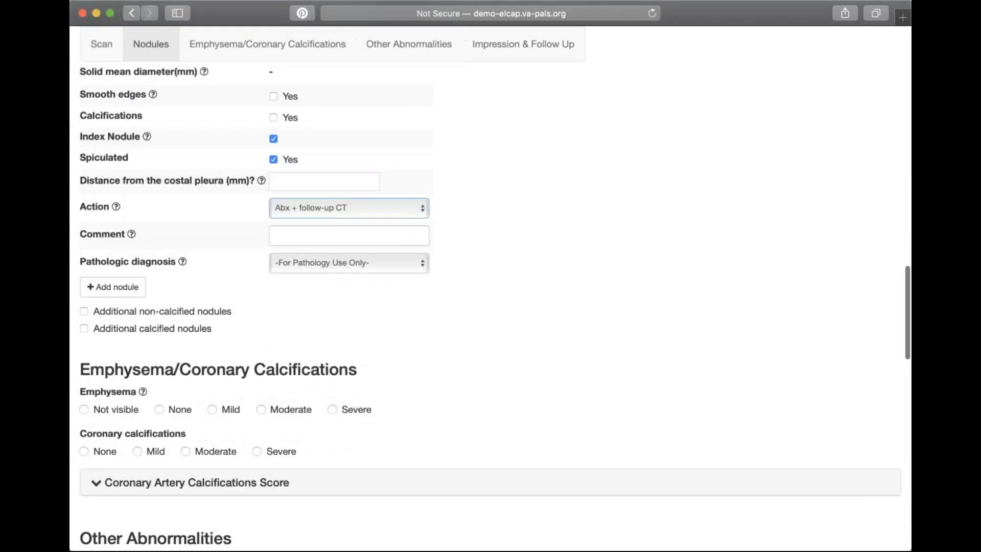
{"action": "scroll", "coordinate": [490, 306], "scroll_direction": "up", "scroll_amount": 3}
{"action": "scroll", "coordinate": [490, 306], "scroll_direction": "down", "scroll_amount": 6}
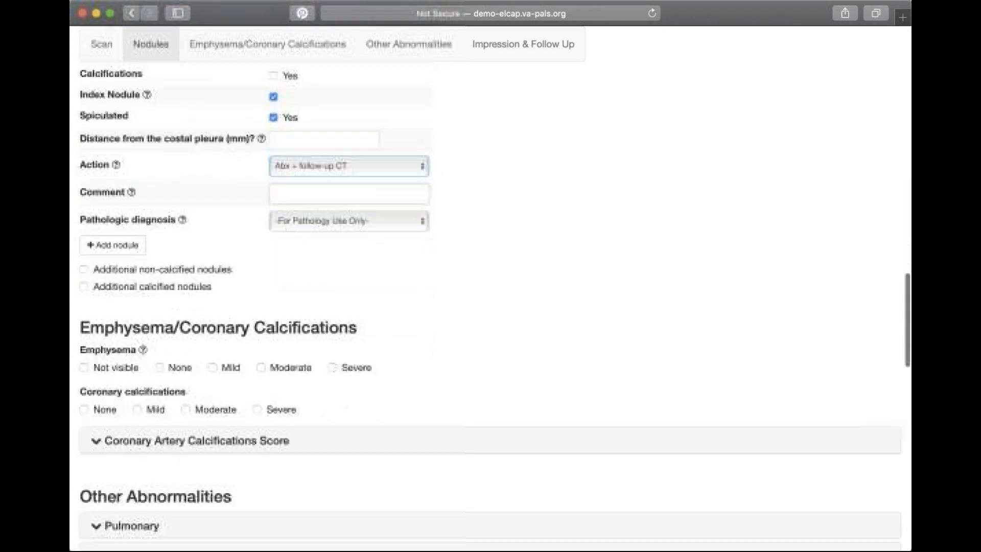
{"action": "scroll", "coordinate": [72, 355], "scroll_direction": "up", "scroll_amount": 5}
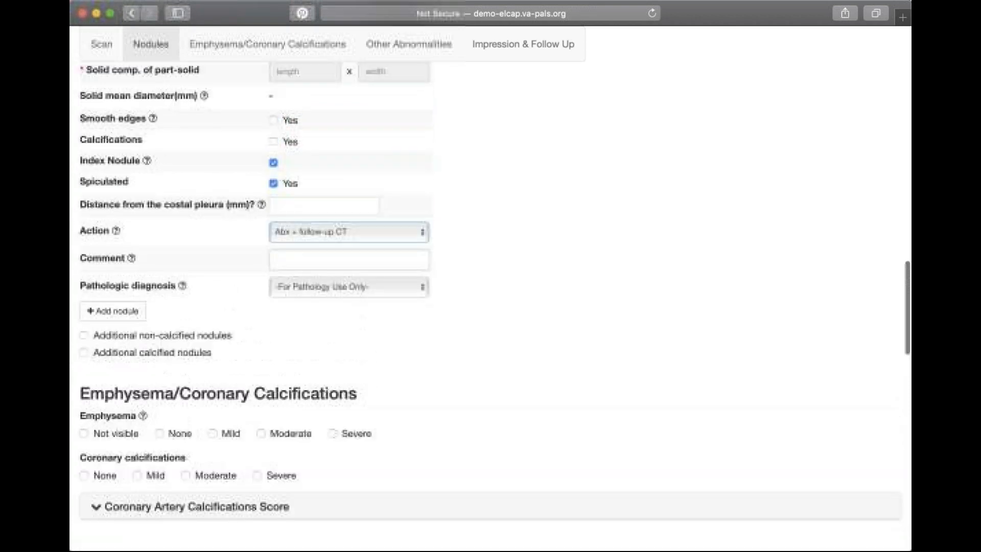
{"action": "left_click", "coordinate": [127, 338]}
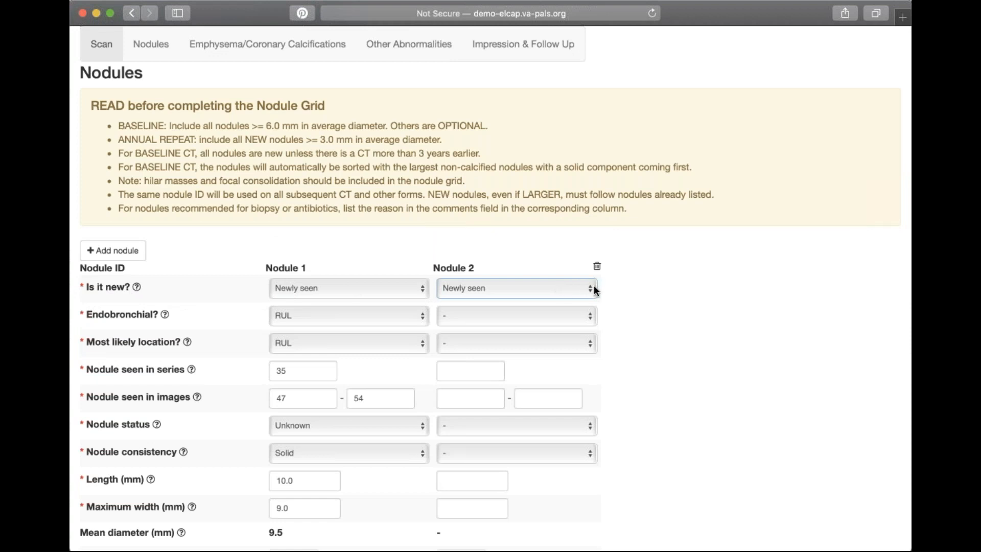
{"action": "key", "text": "Tab"}
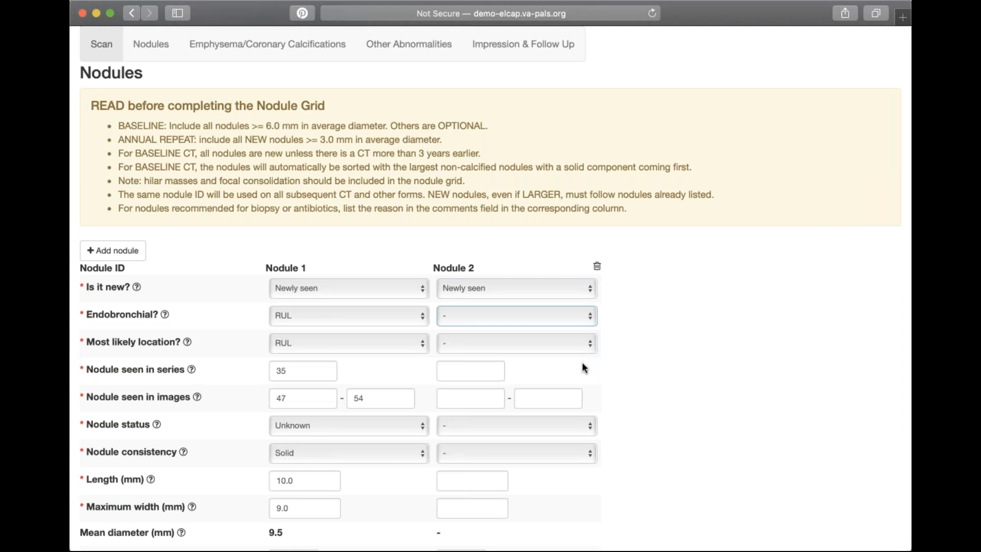
{"action": "type", "text": "lt"}
{"action": "key", "text": "Tab"}
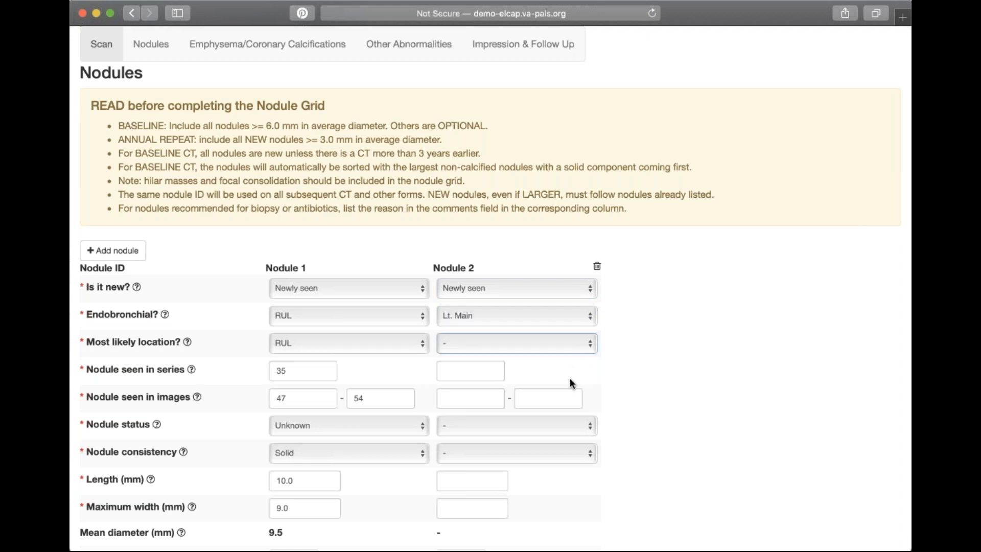
{"action": "type", "text": "lll"}
Record Nodule 2 as seen in series 35, images 62 to 78
{"action": "left_click", "coordinate": [471, 377]}
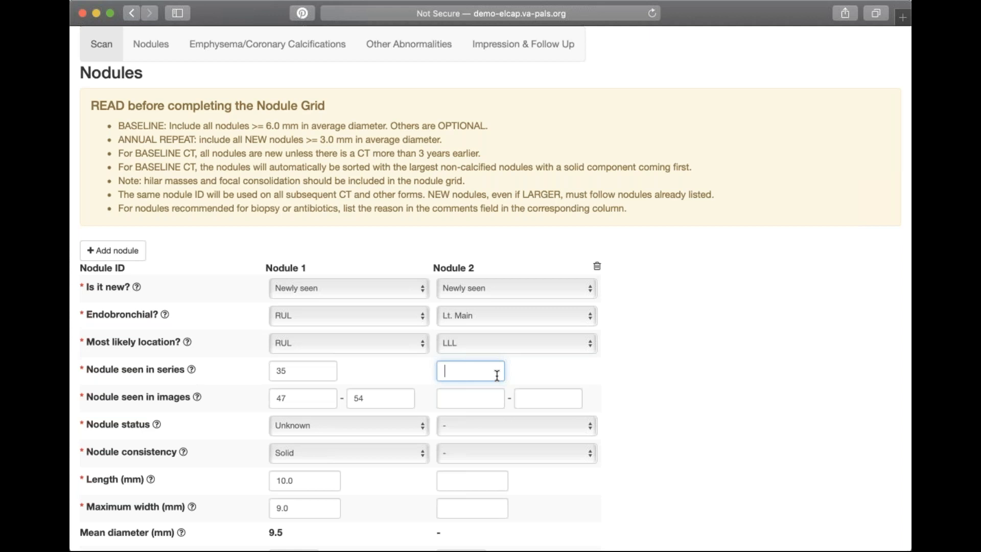
{"action": "type", "text": "35"}
{"action": "left_click", "coordinate": [469, 401]}
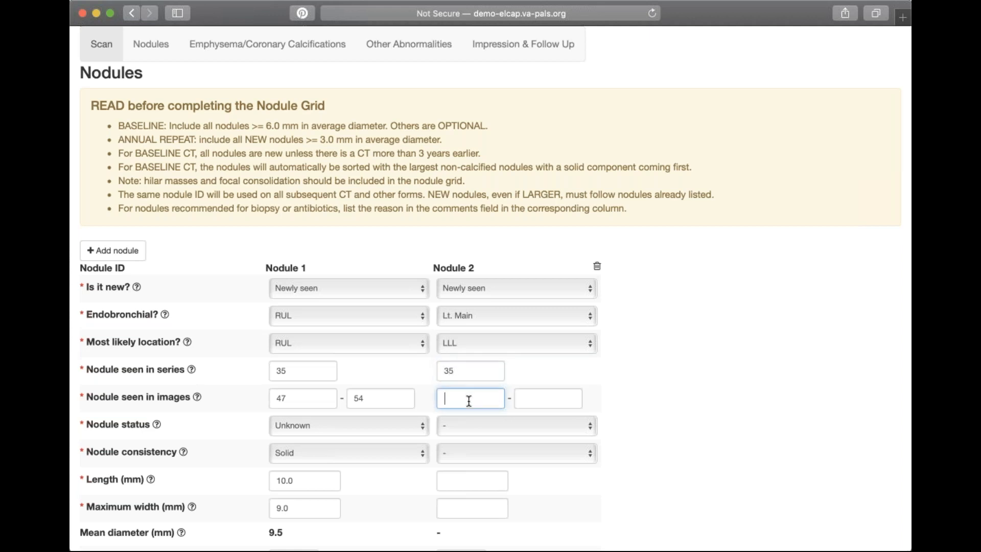
{"action": "type", "text": "62"}
{"action": "left_click", "coordinate": [533, 401]}
{"action": "type", "text": "78"}
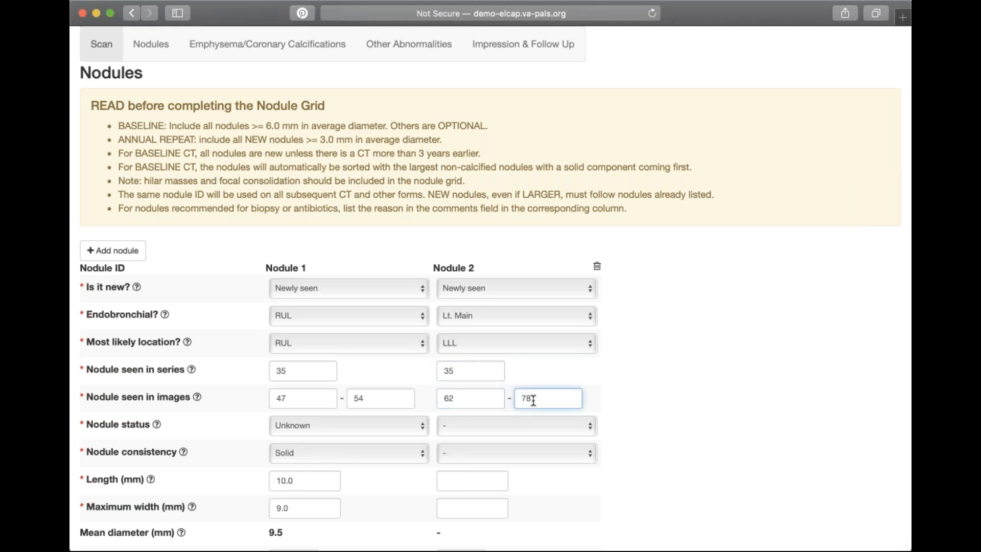
Set Nodule 2's status to Unknown and its consistency to Part-solid
{"action": "left_click", "coordinate": [592, 429]}
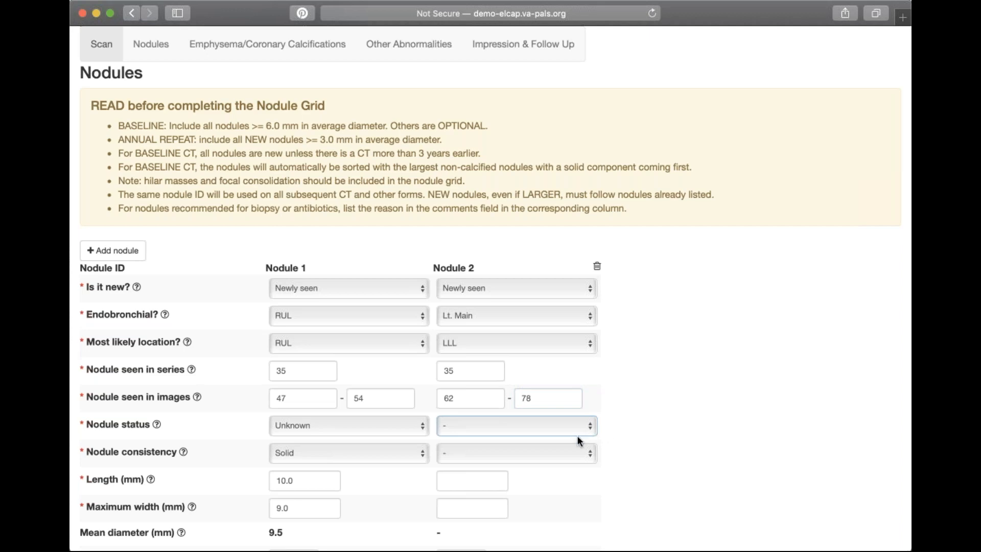
{"action": "left_click", "coordinate": [576, 442]}
{"action": "scroll", "coordinate": [658, 434], "scroll_direction": "down", "scroll_amount": 5}
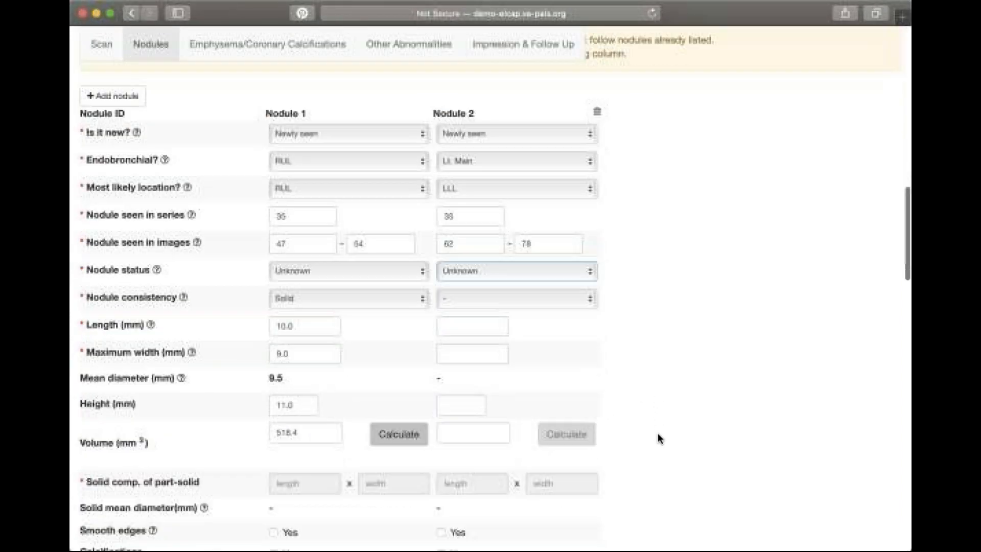
{"action": "left_click", "coordinate": [587, 250]}
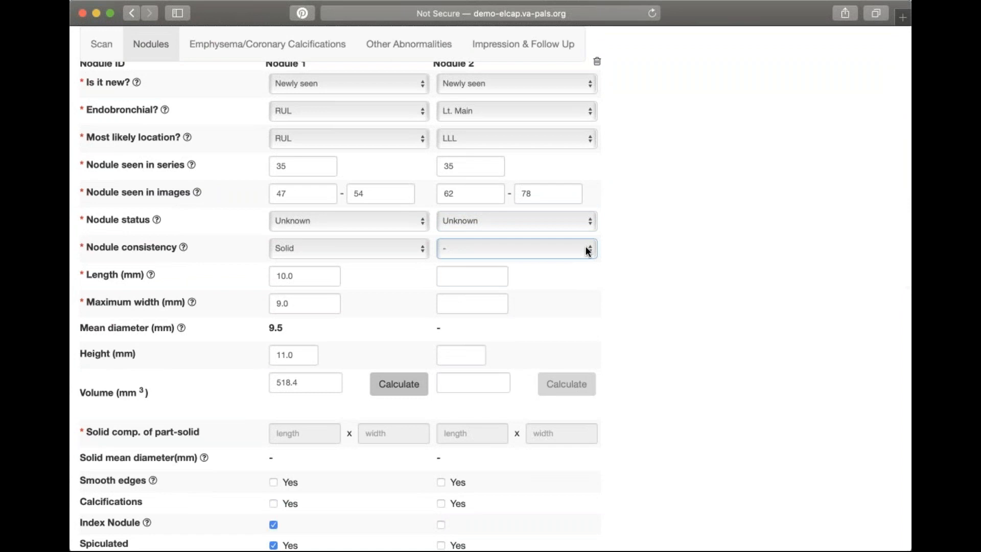
{"action": "left_click", "coordinate": [583, 271]}
Enter a length of 7 mm and a maximum width of 5 mm for Nodule 2
{"action": "left_click", "coordinate": [475, 279]}
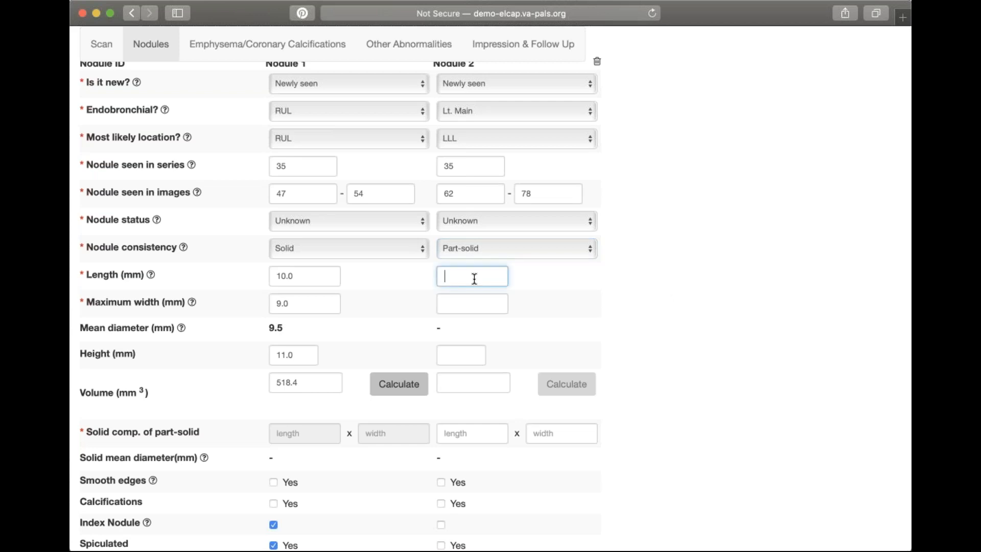
{"action": "type", "text": "7"}
{"action": "left_click", "coordinate": [473, 301]}
{"action": "type", "text": "8"}
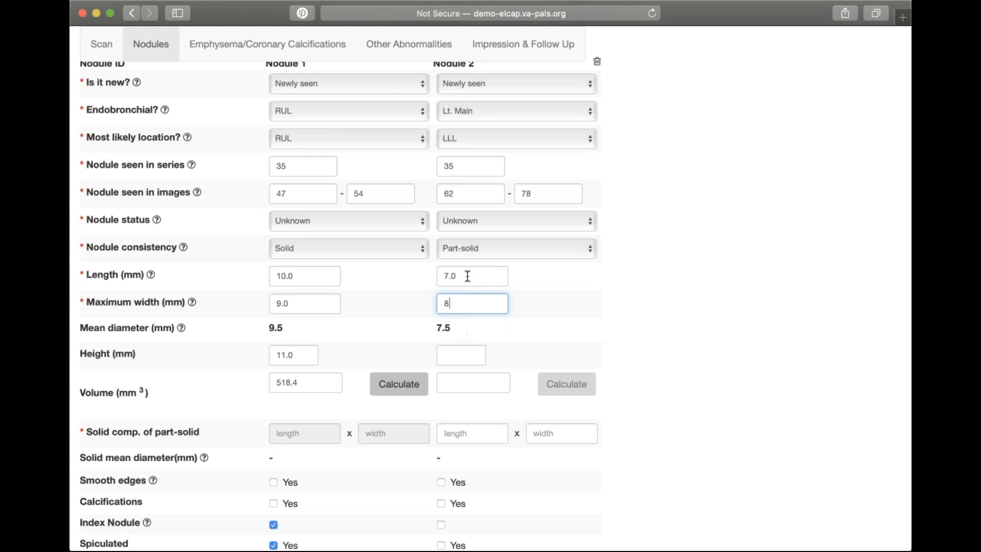
{"action": "key", "text": "BackSpace"}
{"action": "type", "text": "5"}
{"action": "left_click", "coordinate": [447, 356]}
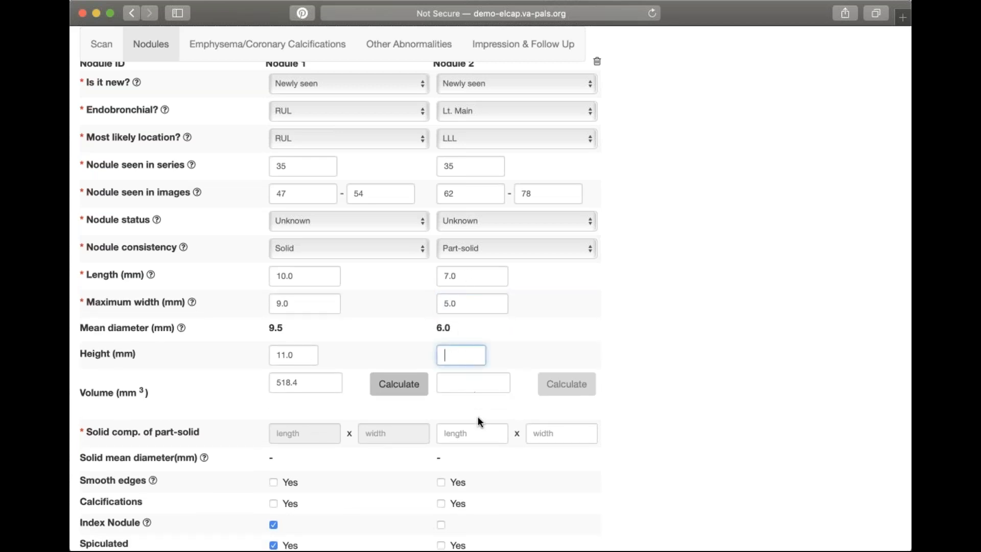
Enter 4.0 by 5.0 mm as the length and width of Nodule 2's solid component
{"action": "scroll", "coordinate": [478, 416], "scroll_direction": "down", "scroll_amount": 4}
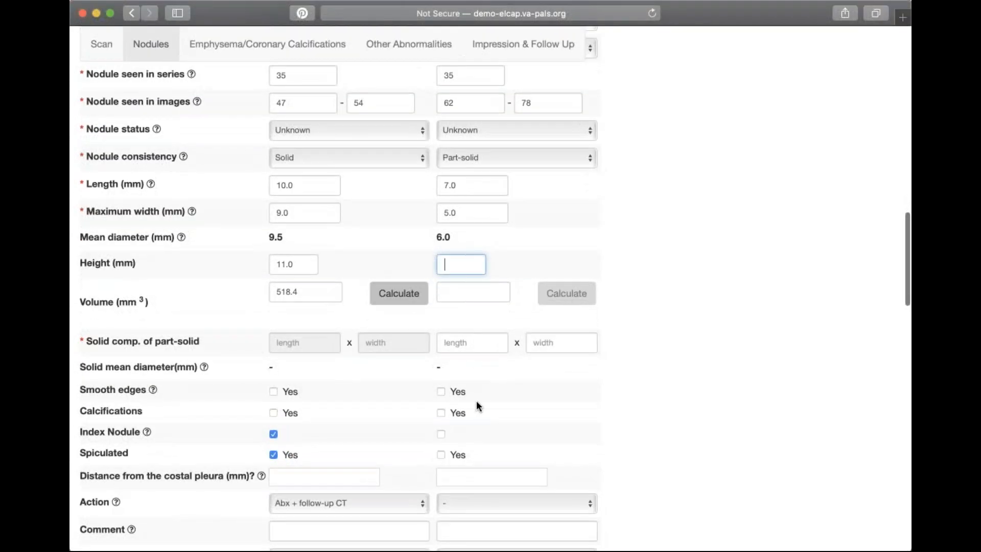
{"action": "left_click", "coordinate": [470, 347]}
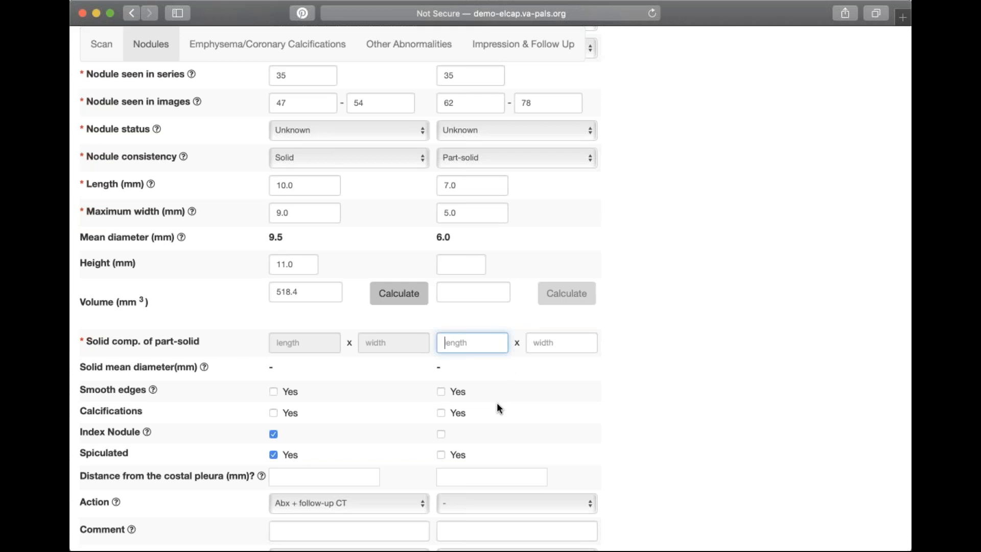
{"action": "type", "text": "4.0"}
{"action": "left_click", "coordinate": [541, 342]}
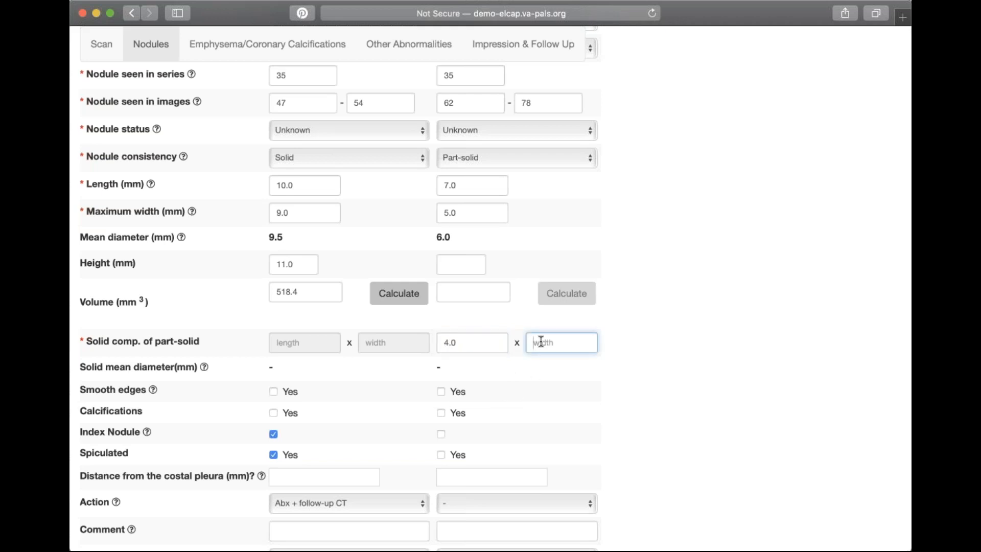
{"action": "type", "text": "5"}
Mark Nodule 2 as having smooth edges and choose an action for it
{"action": "left_click", "coordinate": [441, 391]}
{"action": "scroll", "coordinate": [476, 447], "scroll_direction": "down", "scroll_amount": 2}
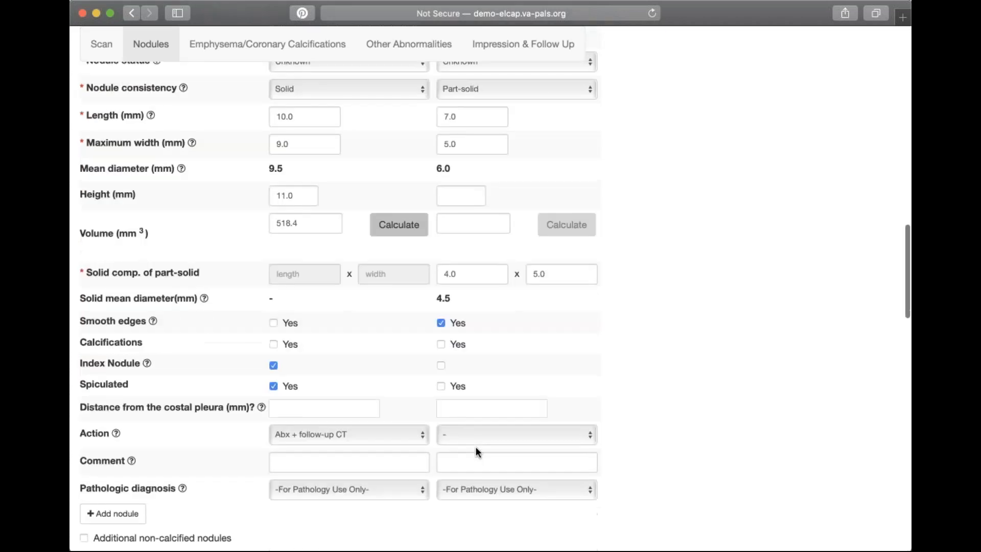
{"action": "scroll", "coordinate": [475, 450], "scroll_direction": "down", "scroll_amount": 2}
{"action": "left_click", "coordinate": [588, 373]}
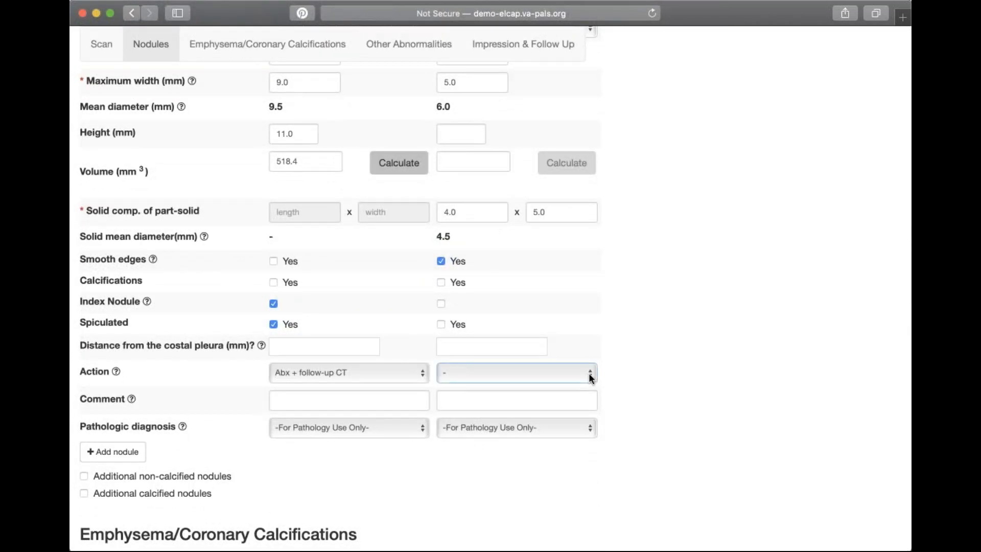
{"action": "left_click", "coordinate": [576, 400]}
Add a third, newly seen nodule with Trachea as its endobronchial entry and RML as its most likely location
{"action": "scroll", "coordinate": [218, 453], "scroll_direction": "down", "scroll_amount": 2}
{"action": "left_click", "coordinate": [103, 403]}
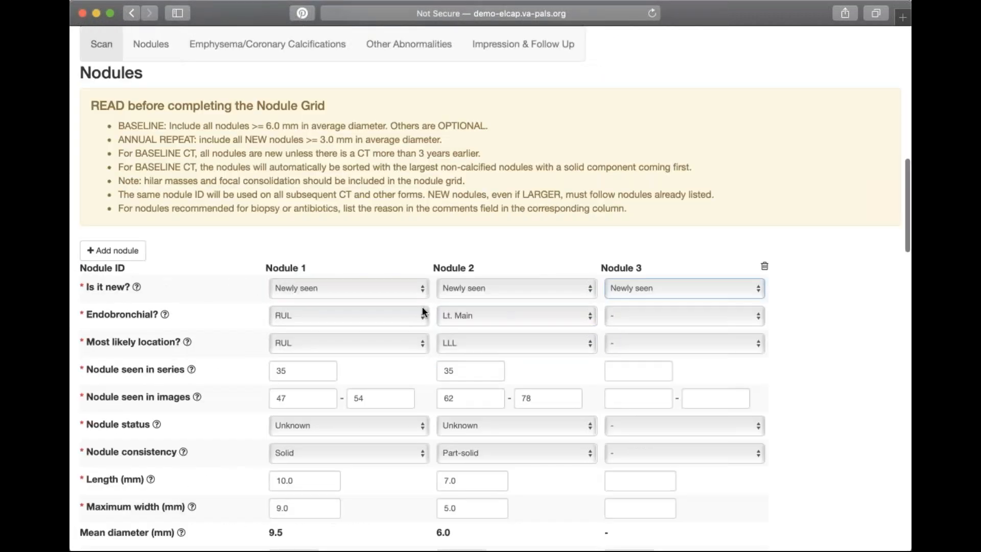
{"action": "left_click", "coordinate": [755, 316]}
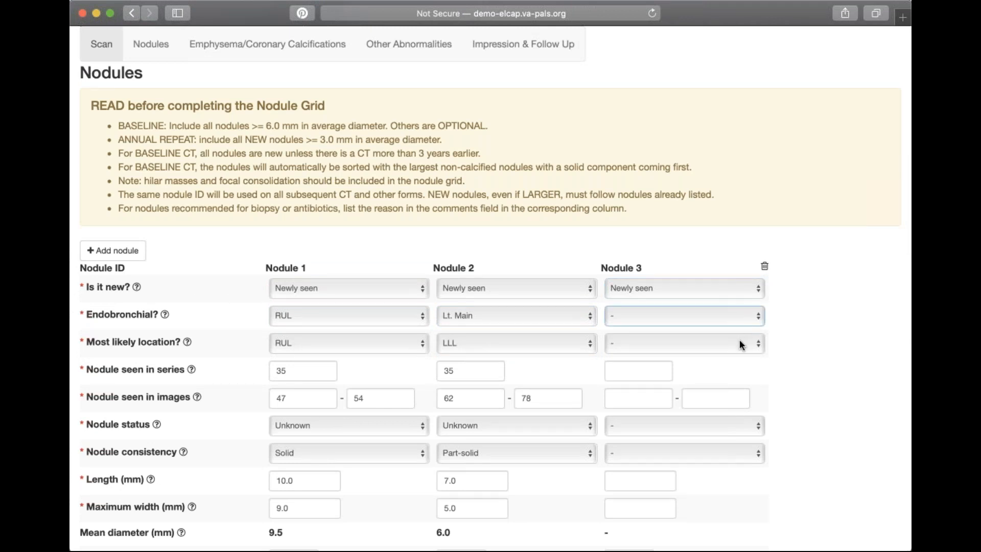
{"action": "key", "text": "t"}
{"action": "key", "text": "Tab"}
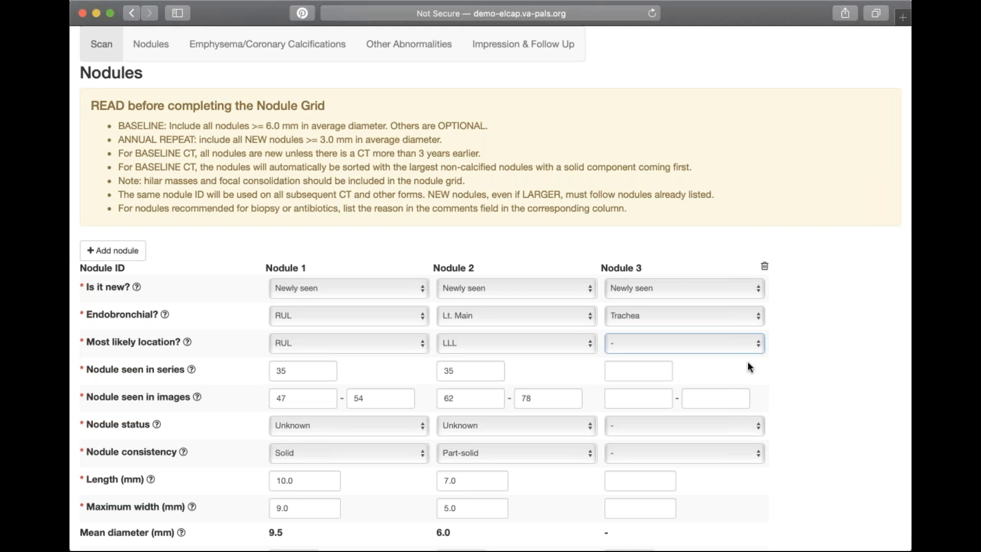
{"action": "key", "text": "r"}
{"action": "key", "text": "m"}
Record Nodule 3 as seen in series 35, images 34 to 42
{"action": "left_click", "coordinate": [647, 371]}
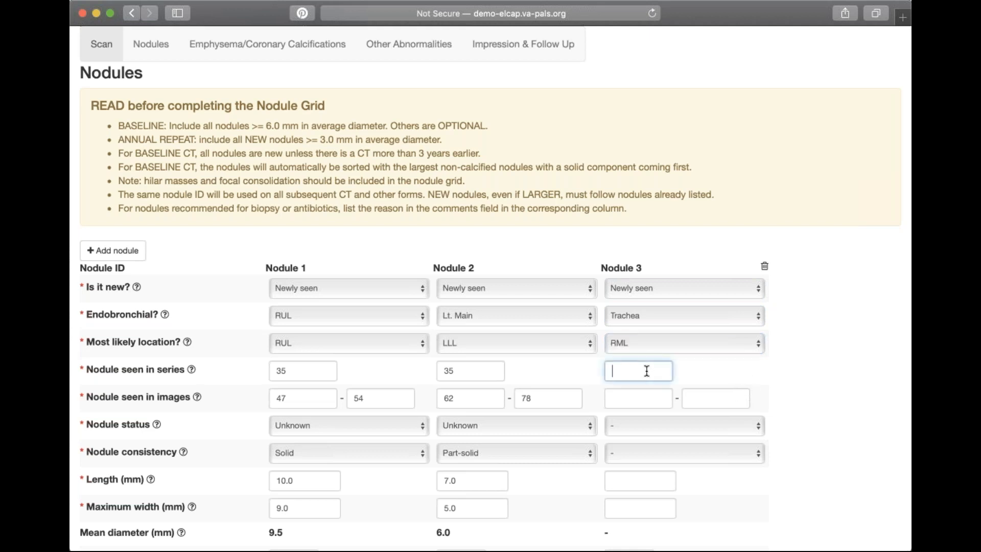
{"action": "type", "text": "35"}
{"action": "left_click", "coordinate": [640, 402]}
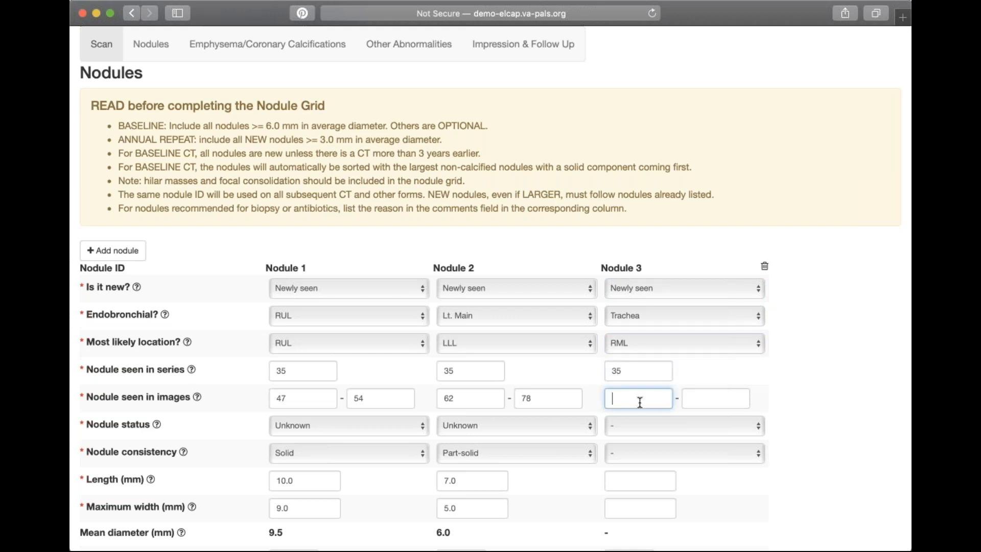
{"action": "type", "text": "34"}
{"action": "left_click", "coordinate": [703, 398]}
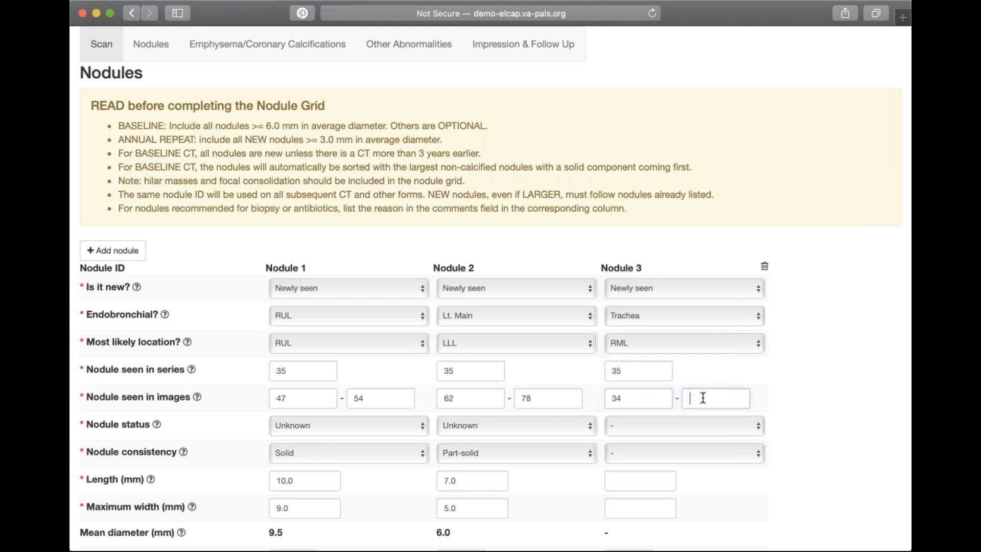
{"action": "type", "text": "42"}
Set Nodule 3's status to Unknown and its consistency to Solid
{"action": "key", "text": "Tab"}
{"action": "key", "text": "u"}
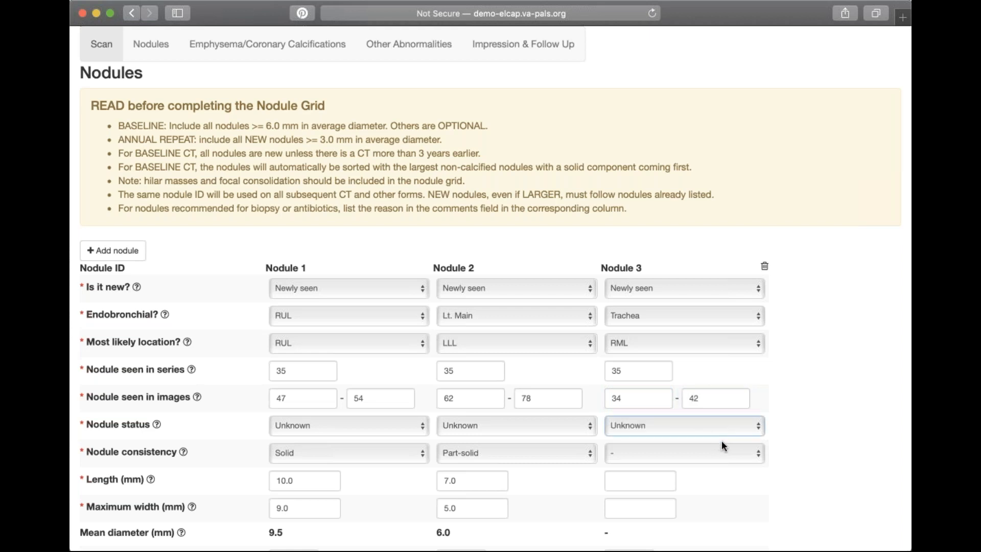
{"action": "key", "text": "Tab"}
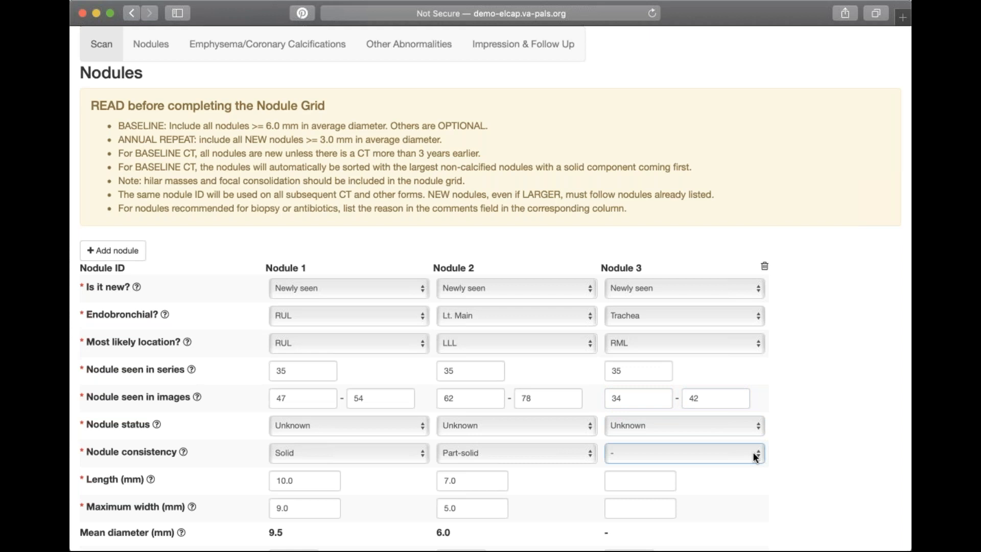
{"action": "key", "text": "s"}
Enter a length of 8.0 mm and a maximum width of 8.0 mm for Nodule 3
{"action": "scroll", "coordinate": [720, 477], "scroll_direction": "down", "scroll_amount": 3}
{"action": "left_click", "coordinate": [640, 380]}
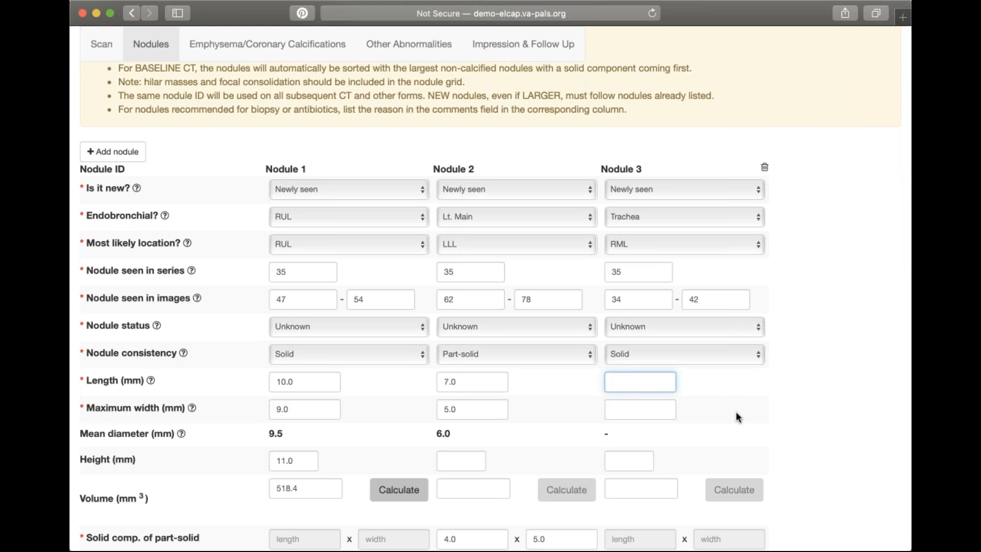
{"action": "type", "text": "8"}
{"action": "left_click", "coordinate": [643, 412]}
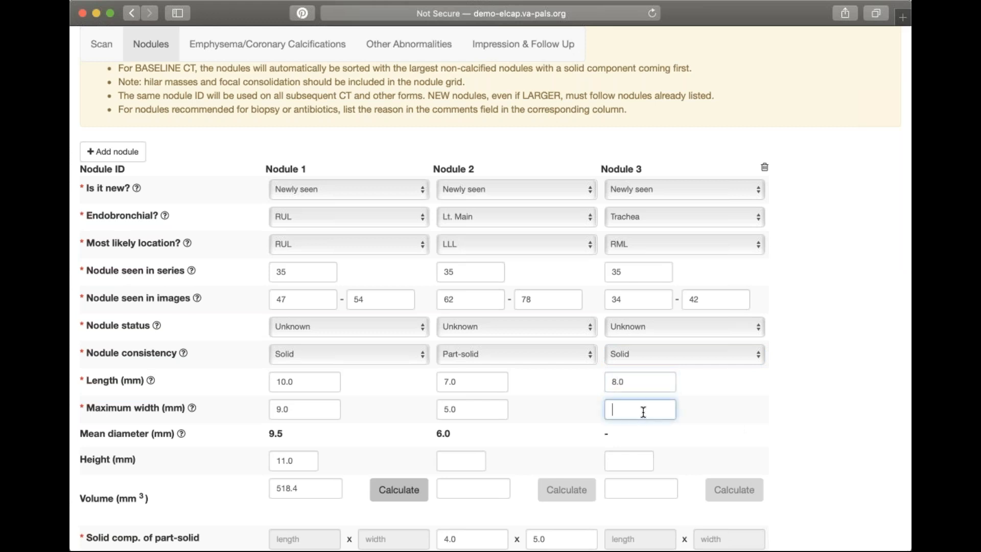
{"action": "type", "text": "8"}
{"action": "left_click", "coordinate": [645, 492]}
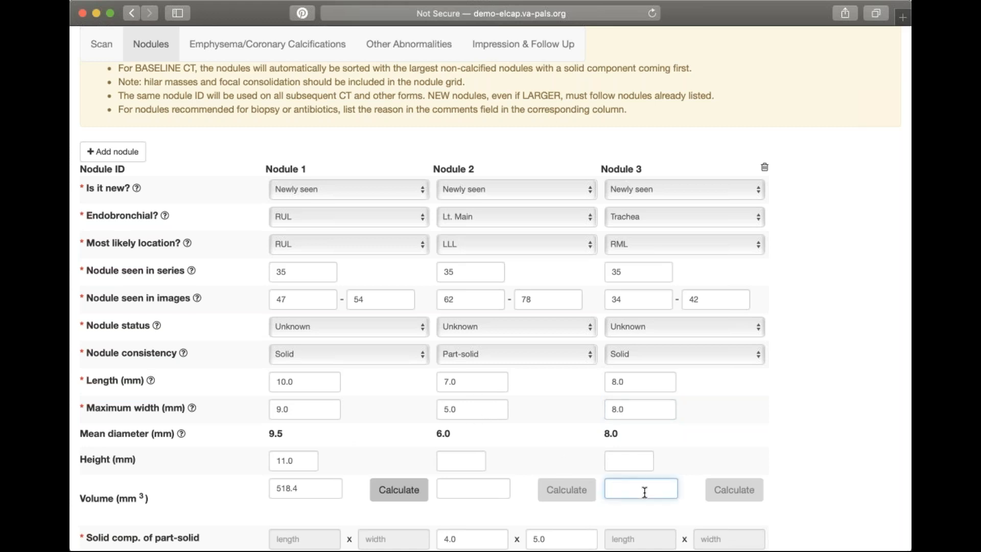
Mark Nodule 3 as spiculated and set its action to Follow-up CT
{"action": "scroll", "coordinate": [645, 493], "scroll_direction": "down", "scroll_amount": 5}
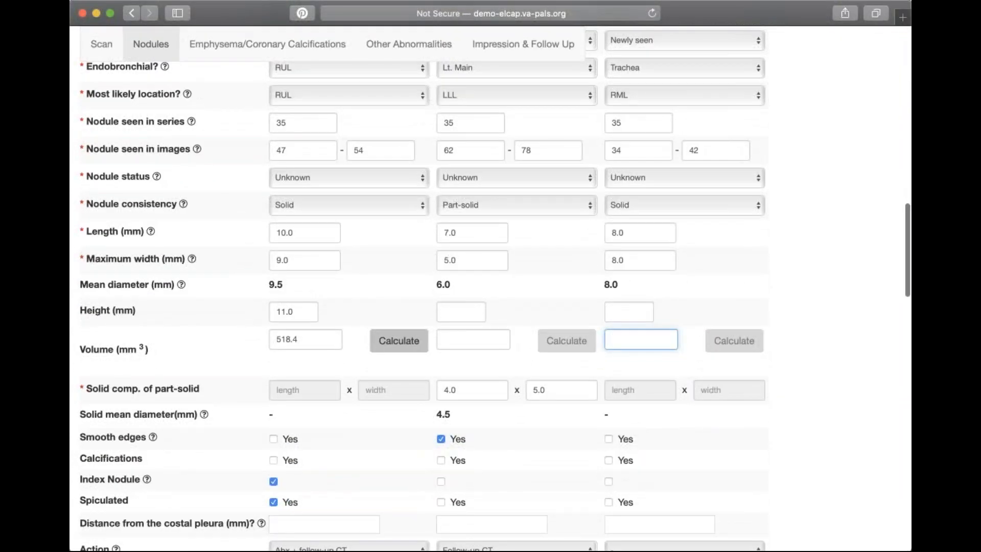
{"action": "scroll", "coordinate": [644, 487], "scroll_direction": "down", "scroll_amount": 4}
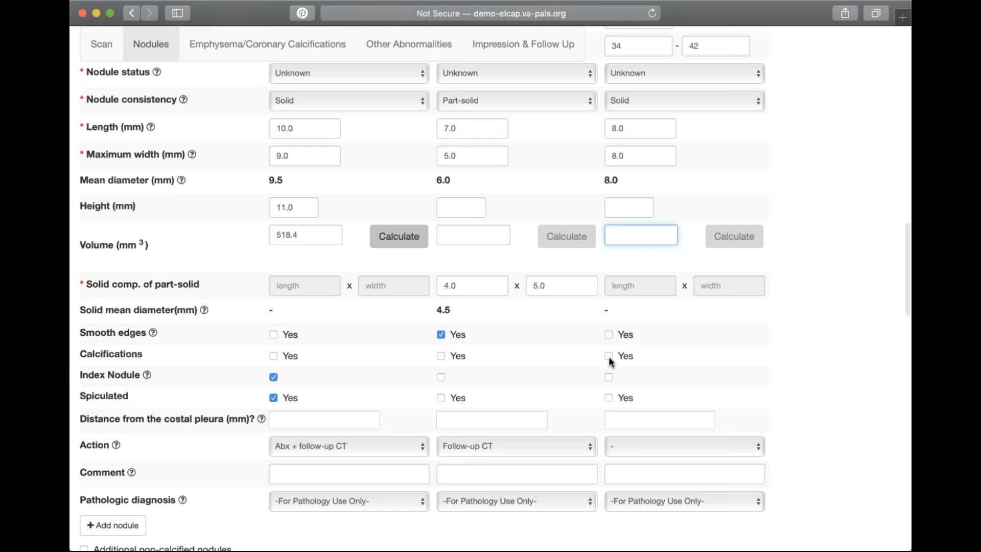
{"action": "left_click", "coordinate": [609, 398]}
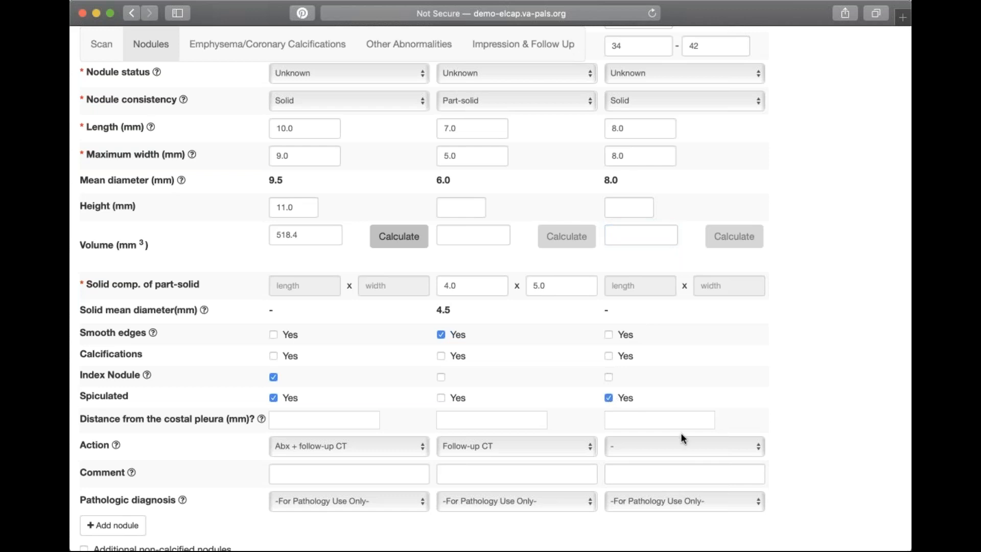
{"action": "scroll", "coordinate": [681, 432], "scroll_direction": "down", "scroll_amount": 1}
{"action": "left_click", "coordinate": [759, 425]}
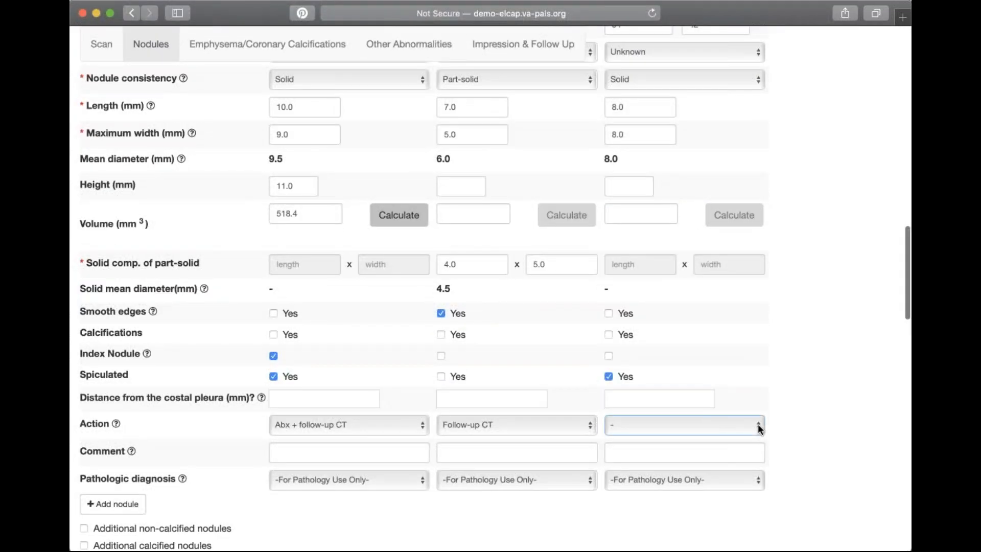
{"action": "left_click", "coordinate": [752, 456]}
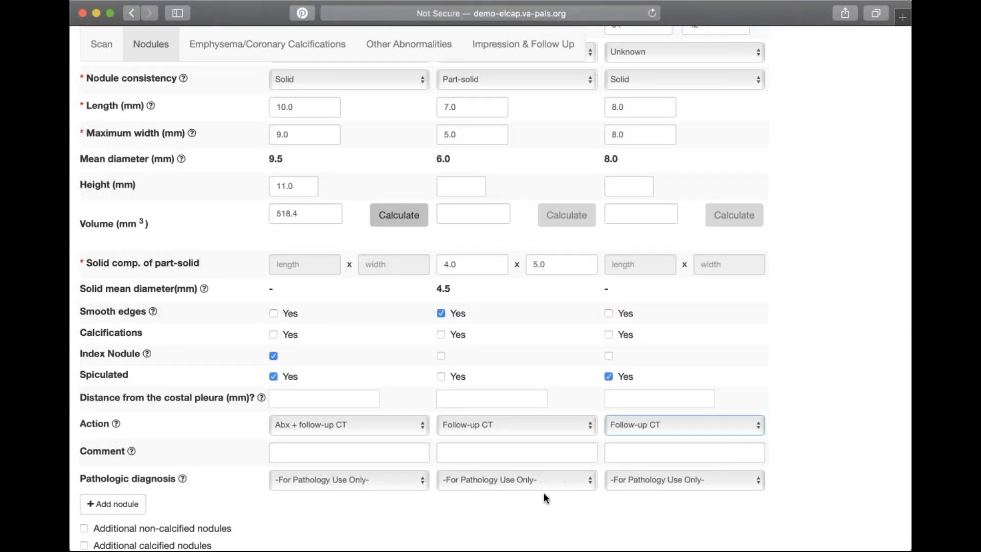
Flag additional non-calcified nodules, and grade emphysema as Mild and coronary calcifications as None
{"action": "scroll", "coordinate": [543, 494], "scroll_direction": "down", "scroll_amount": 6}
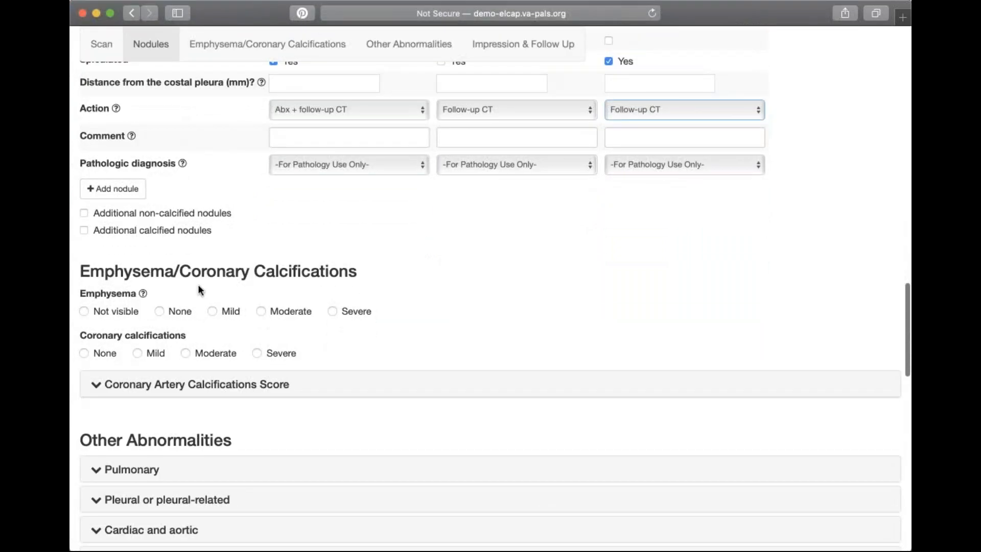
{"action": "left_click", "coordinate": [84, 212]}
{"action": "scroll", "coordinate": [84, 213], "scroll_direction": "down", "scroll_amount": 2}
{"action": "scroll", "coordinate": [415, 206], "scroll_direction": "down", "scroll_amount": 3}
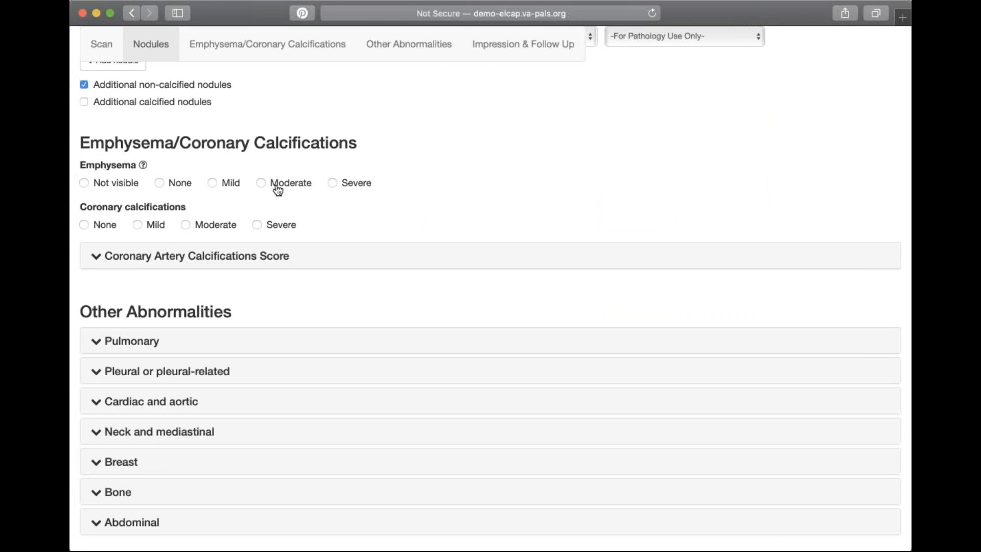
{"action": "left_click", "coordinate": [213, 185]}
{"action": "left_click", "coordinate": [84, 225]}
Score the left main, LAD, circumflex and RCA coronary artery calcifications each as Minimal < ⅓
{"action": "left_click", "coordinate": [274, 257]}
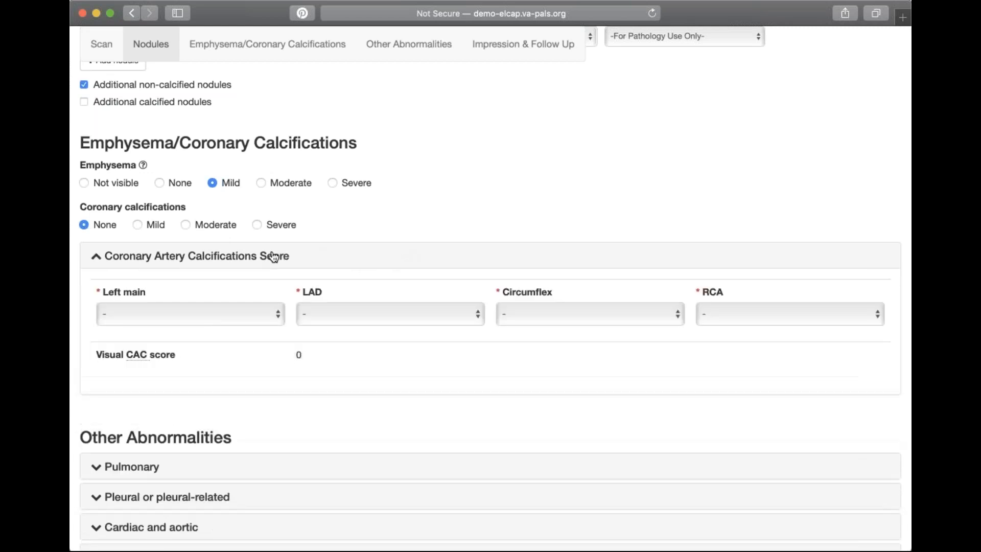
{"action": "left_click", "coordinate": [276, 316]}
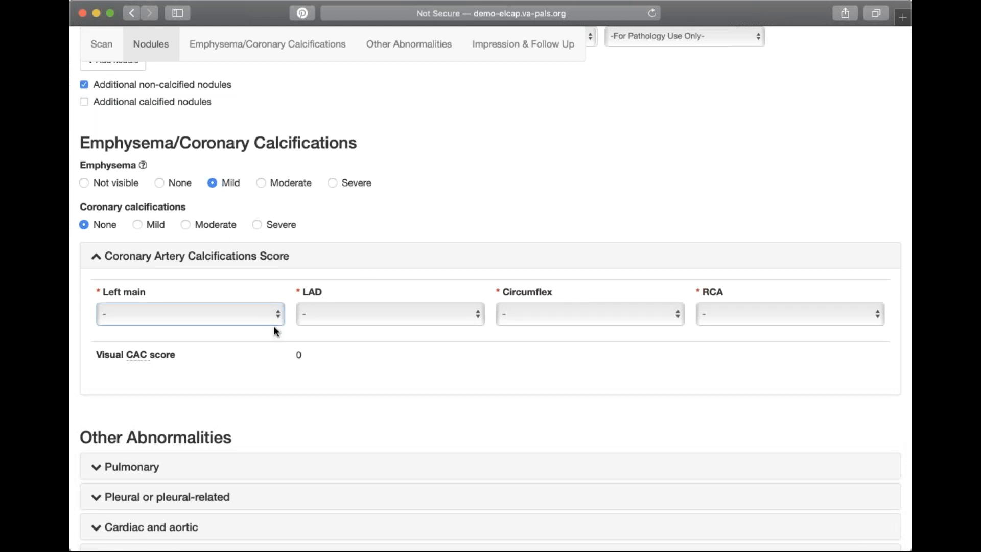
{"action": "left_click", "coordinate": [275, 340]}
{"action": "left_click", "coordinate": [473, 317]}
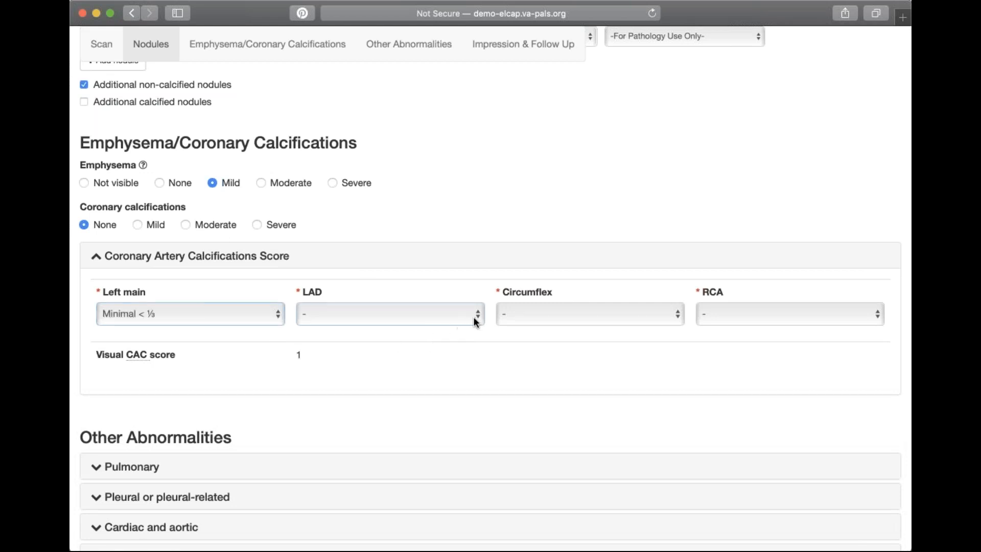
{"action": "left_click", "coordinate": [471, 343]}
{"action": "left_click", "coordinate": [676, 317]}
{"action": "left_click", "coordinate": [673, 343]}
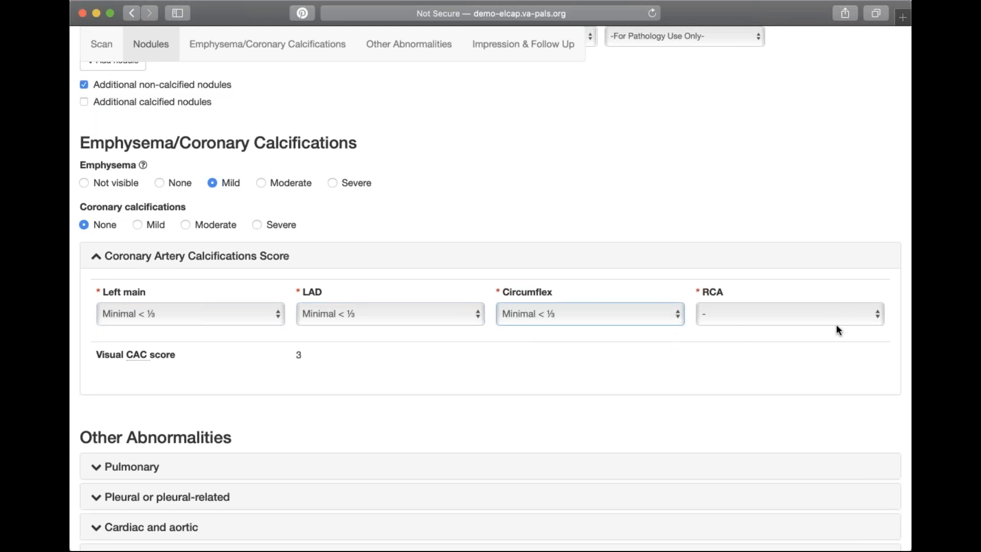
{"action": "left_click", "coordinate": [873, 320]}
{"action": "left_click", "coordinate": [870, 346]}
Record a cyst as the right breast abnormality and classify that breast's density as 3 - Heterogeneously dense
{"action": "scroll", "coordinate": [452, 367], "scroll_direction": "down", "scroll_amount": 5}
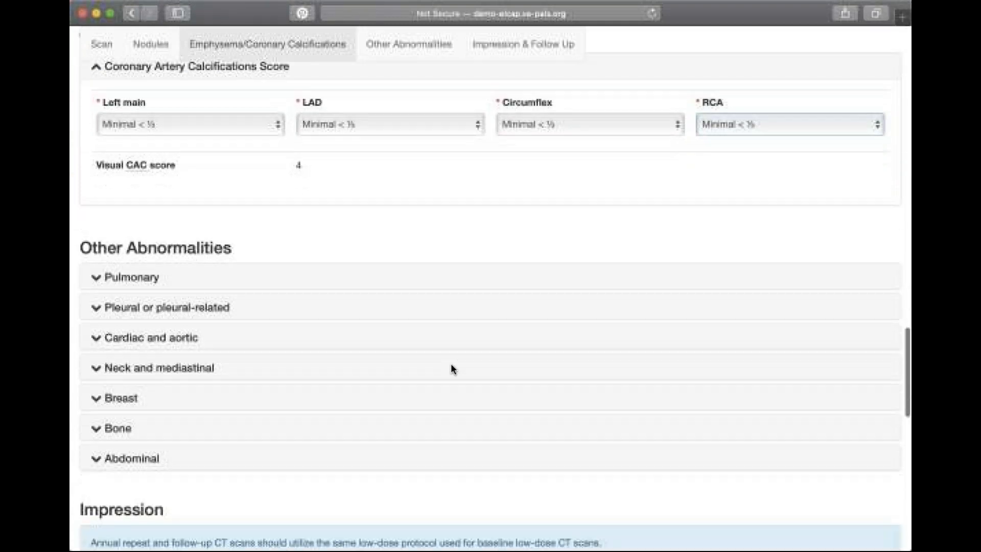
{"action": "scroll", "coordinate": [434, 358], "scroll_direction": "down", "scroll_amount": 2}
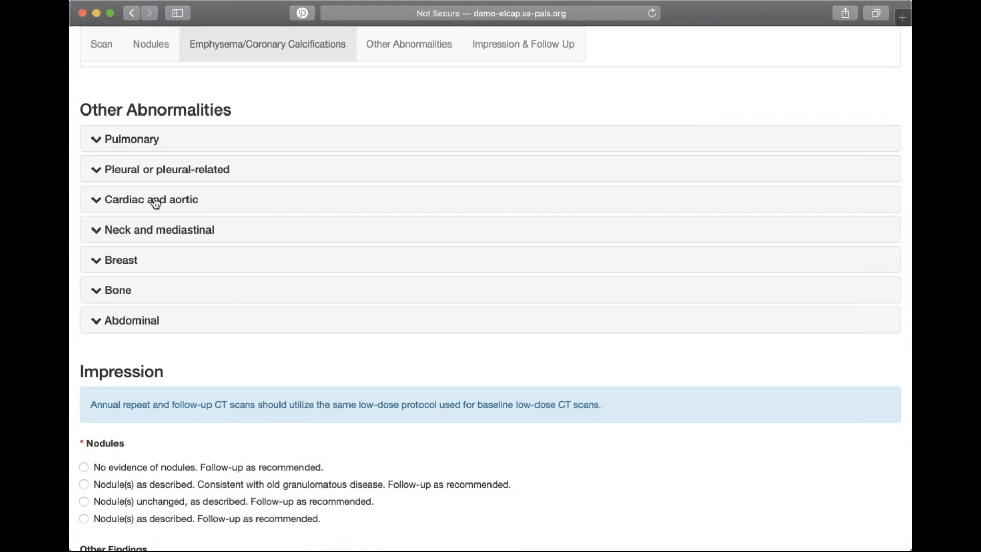
{"action": "left_click", "coordinate": [97, 261]}
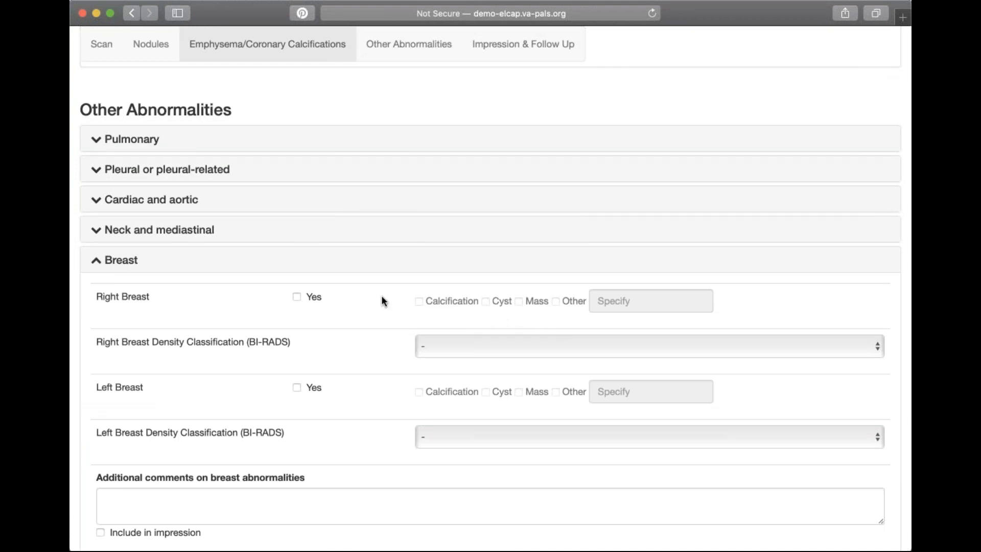
{"action": "left_click", "coordinate": [297, 296]}
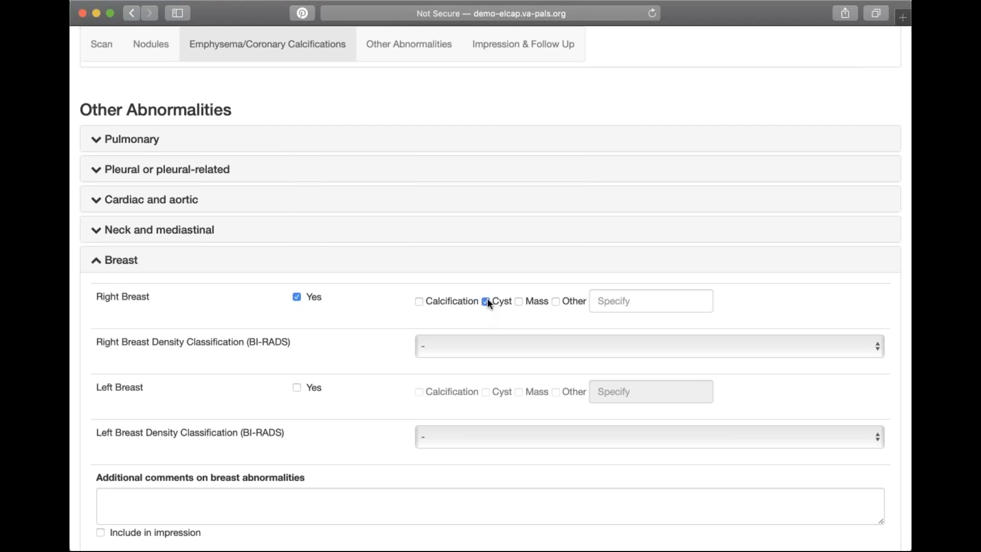
{"action": "left_click", "coordinate": [877, 347]}
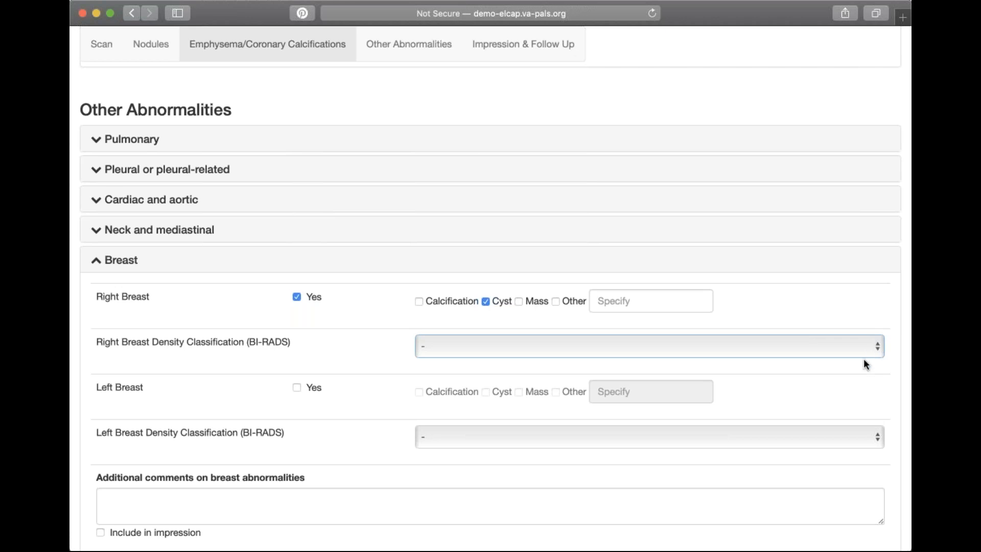
{"action": "left_click", "coordinate": [857, 395]}
Add the breast abnormality comment "Near chest wall" and include it in the impression
{"action": "scroll", "coordinate": [608, 435], "scroll_direction": "down", "scroll_amount": 5}
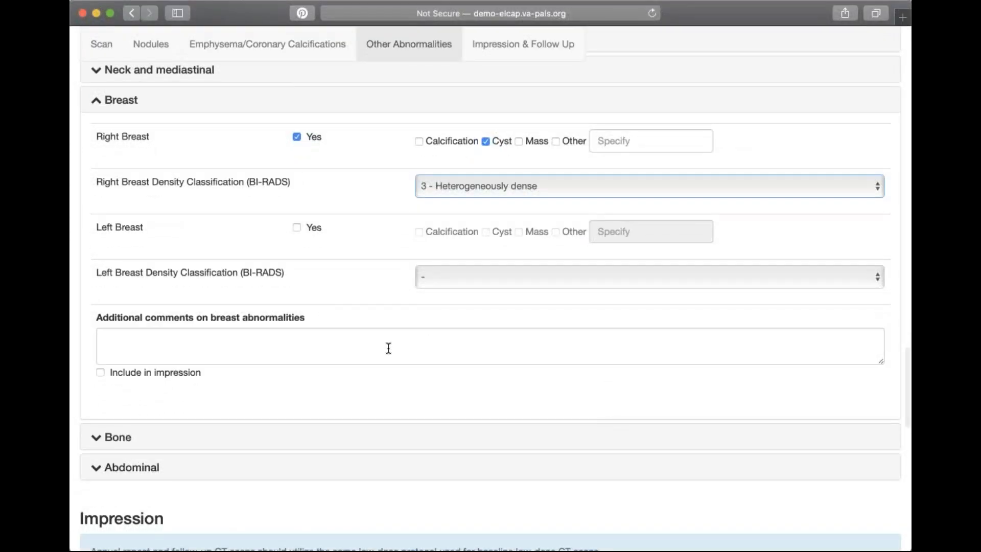
{"action": "left_click", "coordinate": [232, 332]}
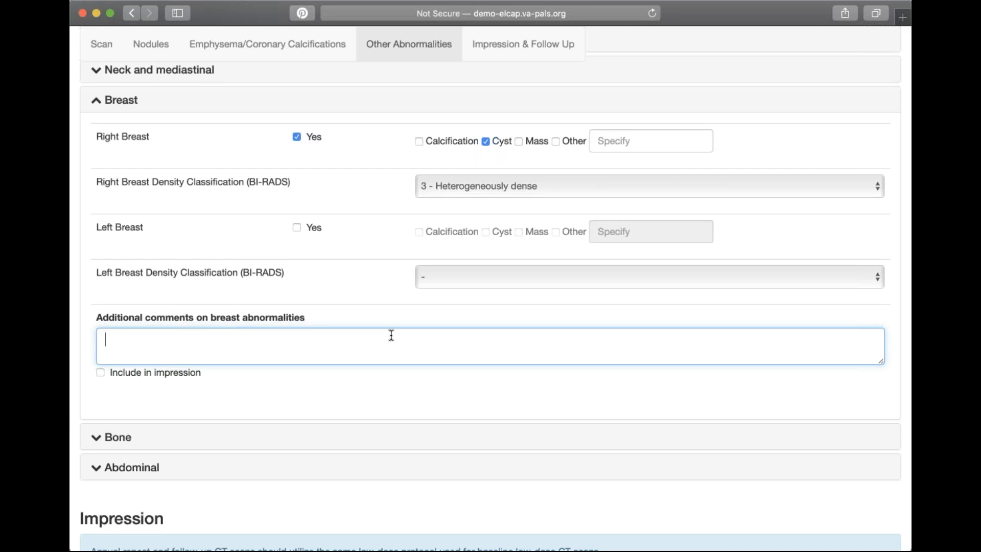
{"action": "type", "text": "Near chest wall"}
{"action": "left_click", "coordinate": [100, 373]}
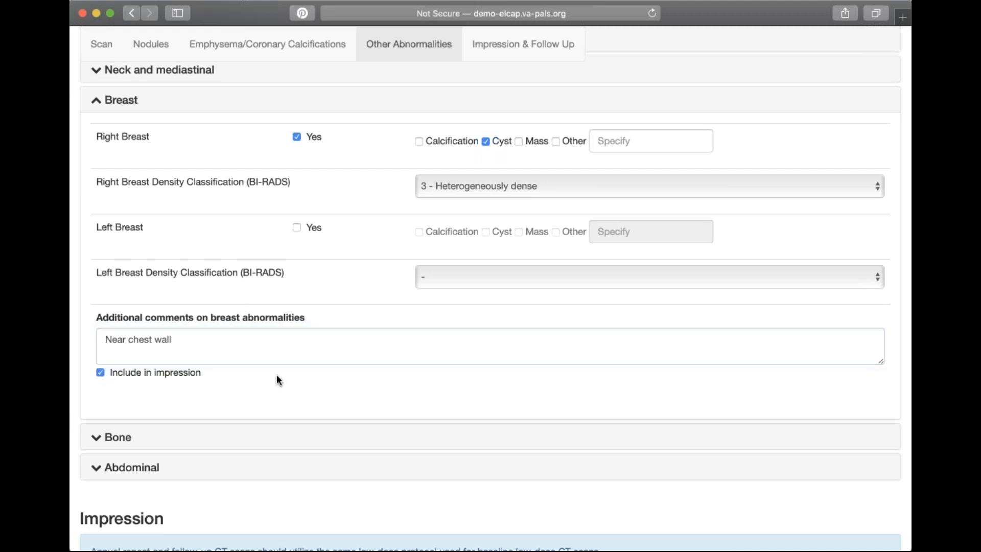
Set the impression to nodules as described with follow-up as recommended, and other abnormalities with suggested follow-up as described above
{"action": "scroll", "coordinate": [280, 379], "scroll_direction": "down", "scroll_amount": 3}
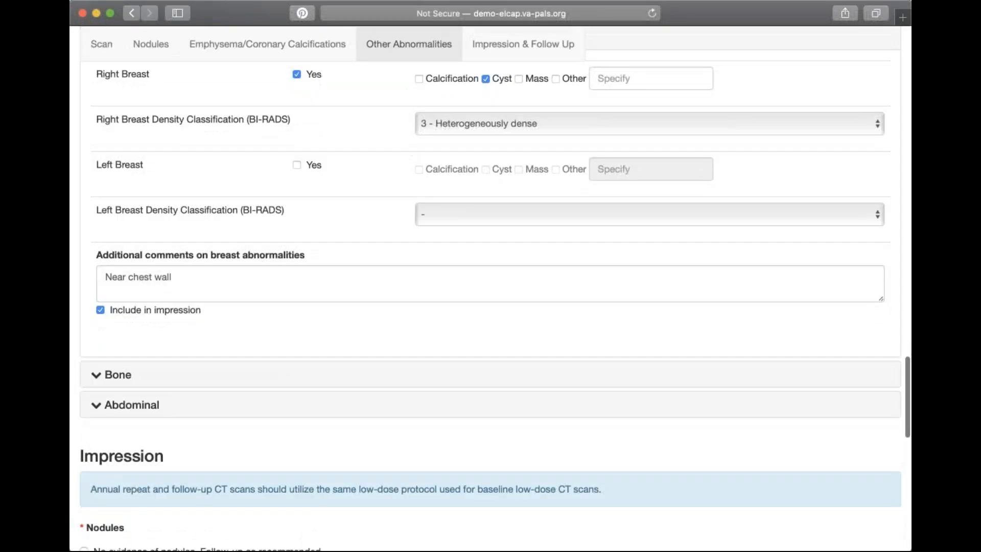
{"action": "scroll", "coordinate": [289, 324], "scroll_direction": "up", "scroll_amount": 10}
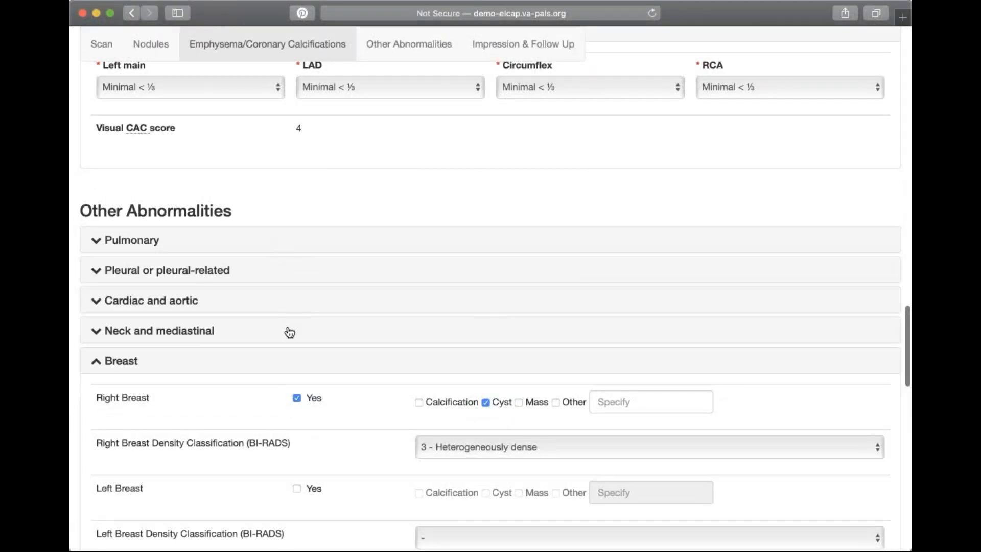
{"action": "scroll", "coordinate": [288, 332], "scroll_direction": "down", "scroll_amount": 5}
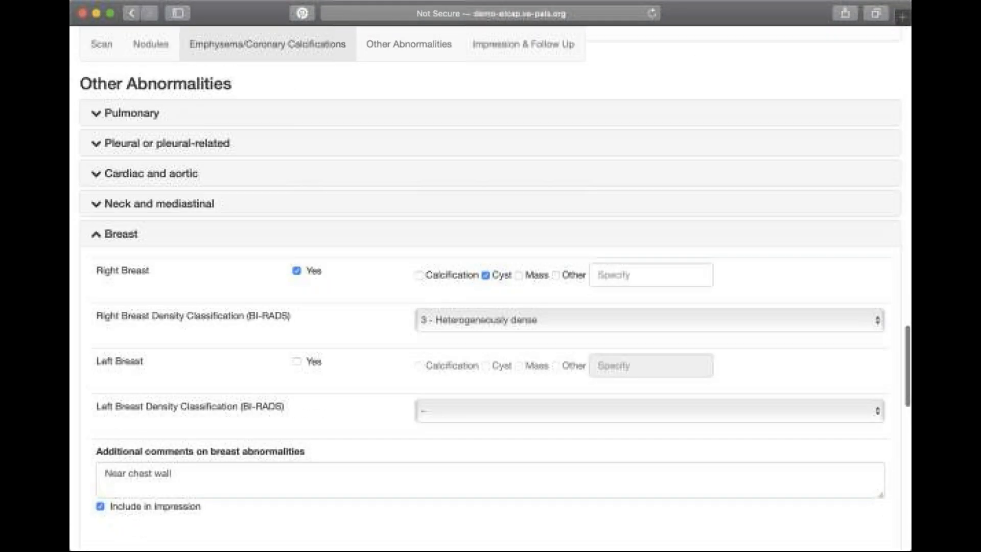
{"action": "scroll", "coordinate": [156, 215], "scroll_direction": "down", "scroll_amount": 12}
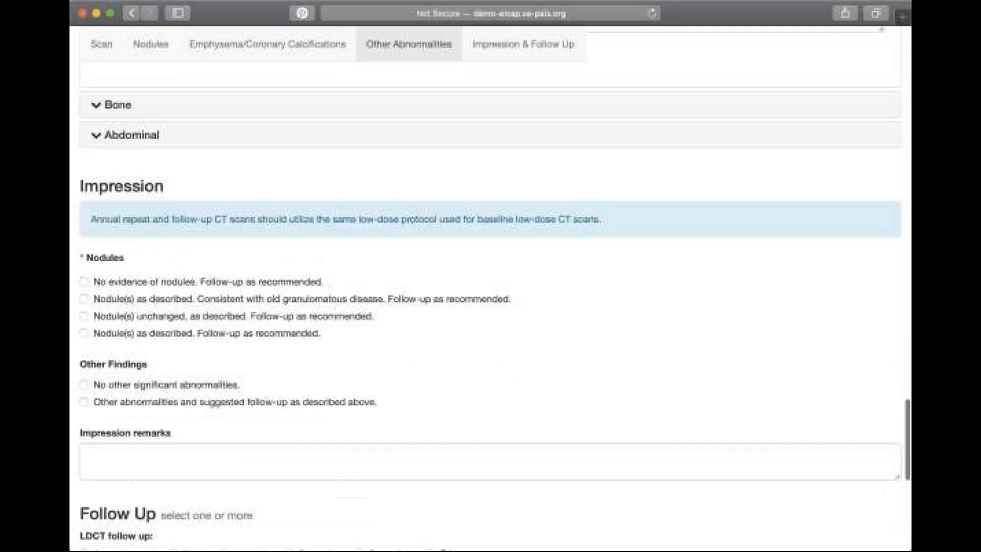
{"action": "scroll", "coordinate": [490, 287], "scroll_direction": "down", "scroll_amount": 4}
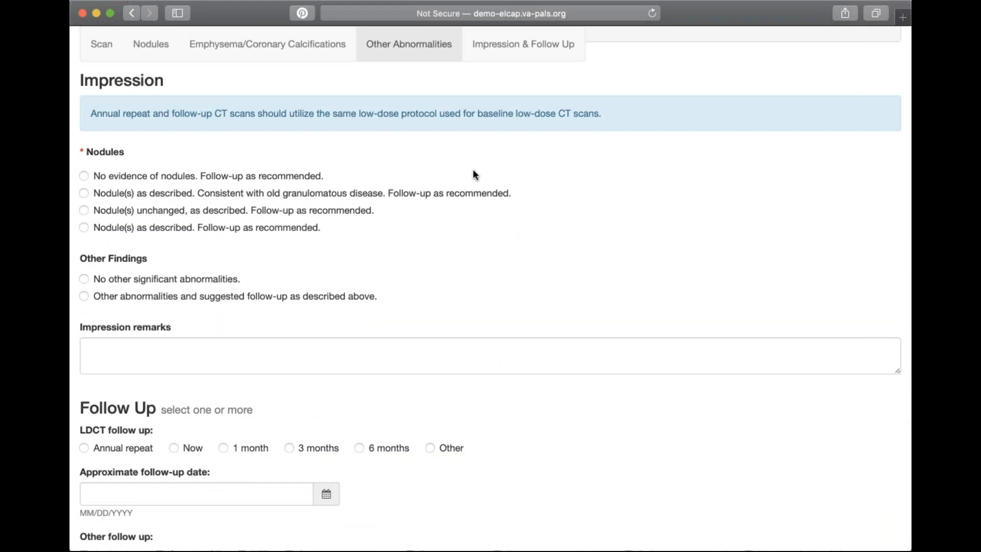
{"action": "left_click", "coordinate": [84, 228]}
{"action": "left_click", "coordinate": [210, 351]}
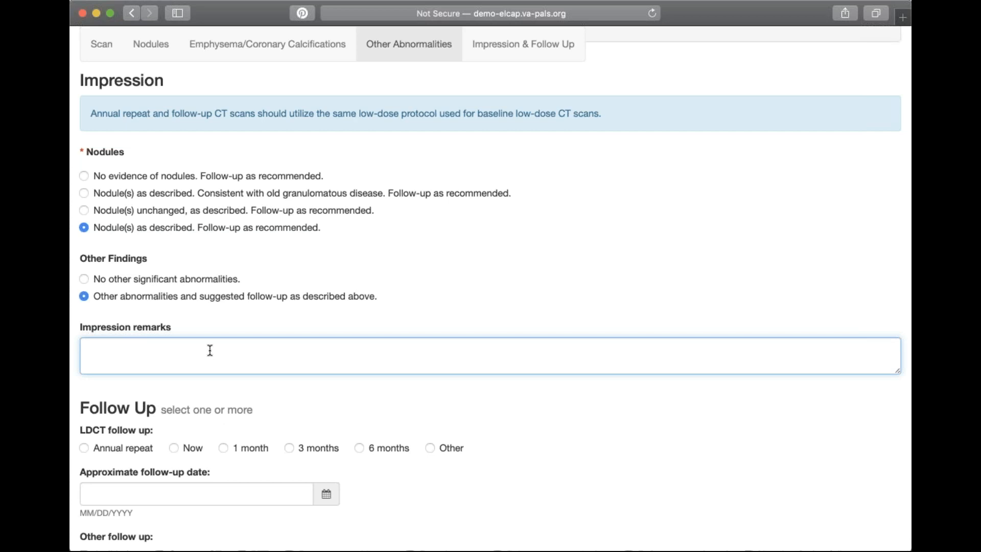
Choose a 1 month LDCT follow-up and select Antibiotics as the other follow-up
{"action": "scroll", "coordinate": [210, 350], "scroll_direction": "down", "scroll_amount": 5}
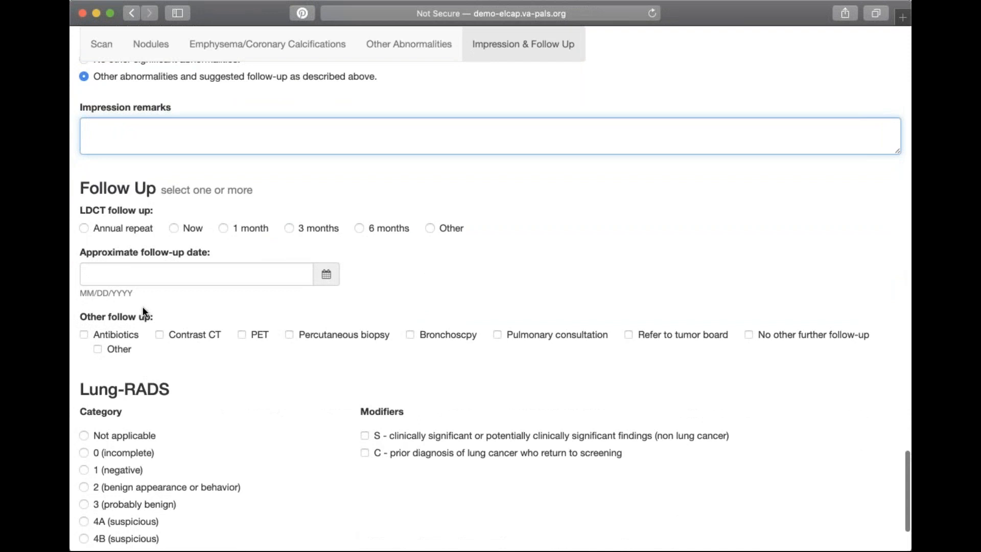
{"action": "left_click", "coordinate": [224, 228]}
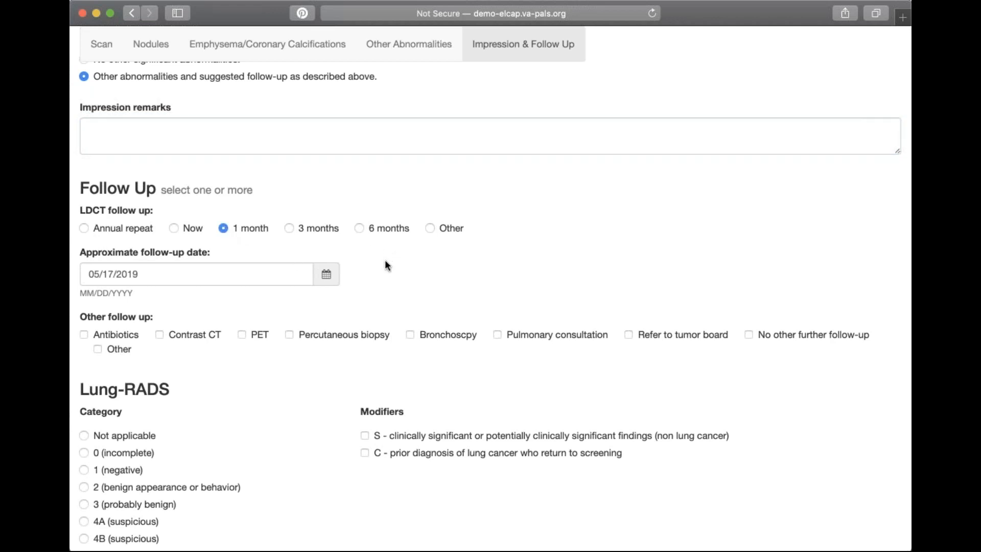
{"action": "left_click", "coordinate": [83, 334]}
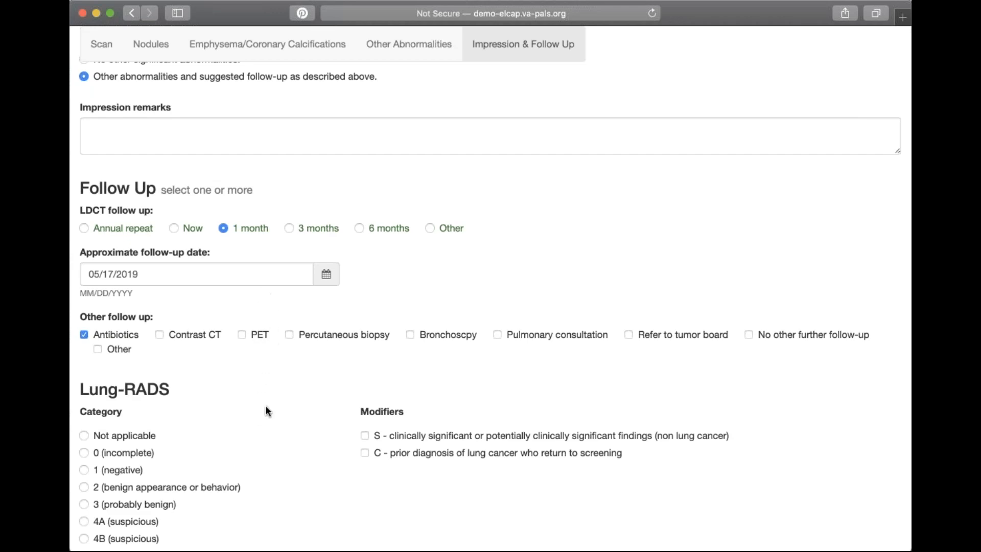
Assign the Lung-RADS category 4A (suspicious)
{"action": "scroll", "coordinate": [265, 409], "scroll_direction": "down", "scroll_amount": 5}
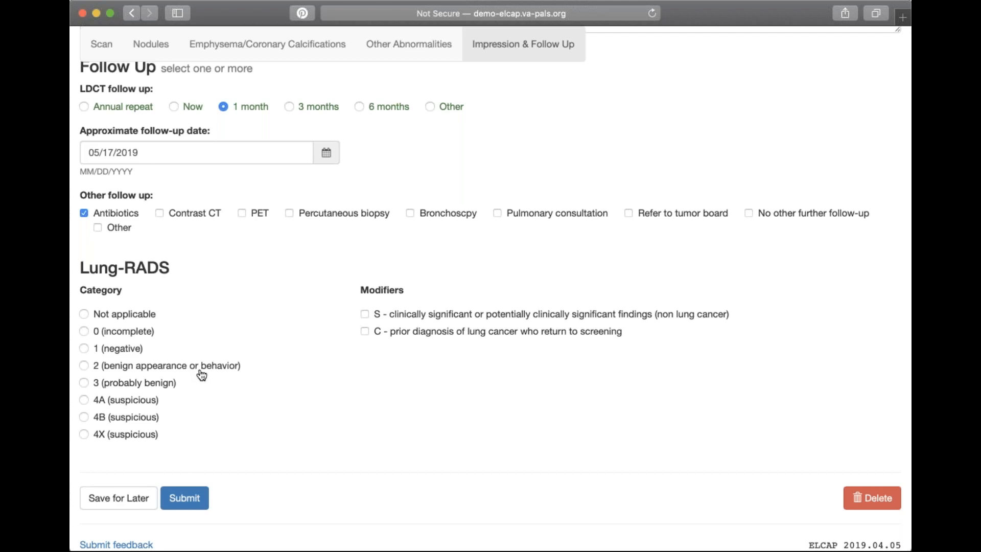
{"action": "left_click", "coordinate": [85, 400]}
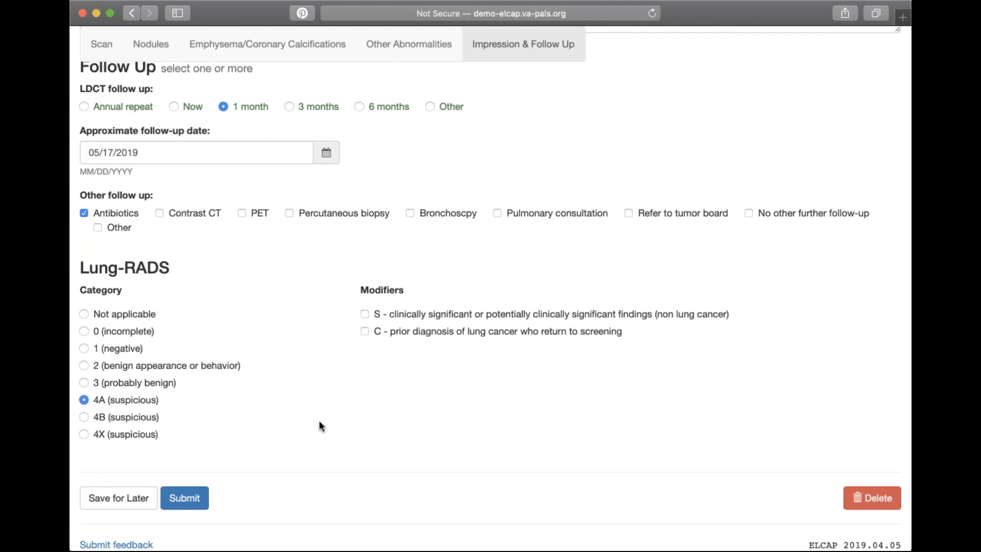
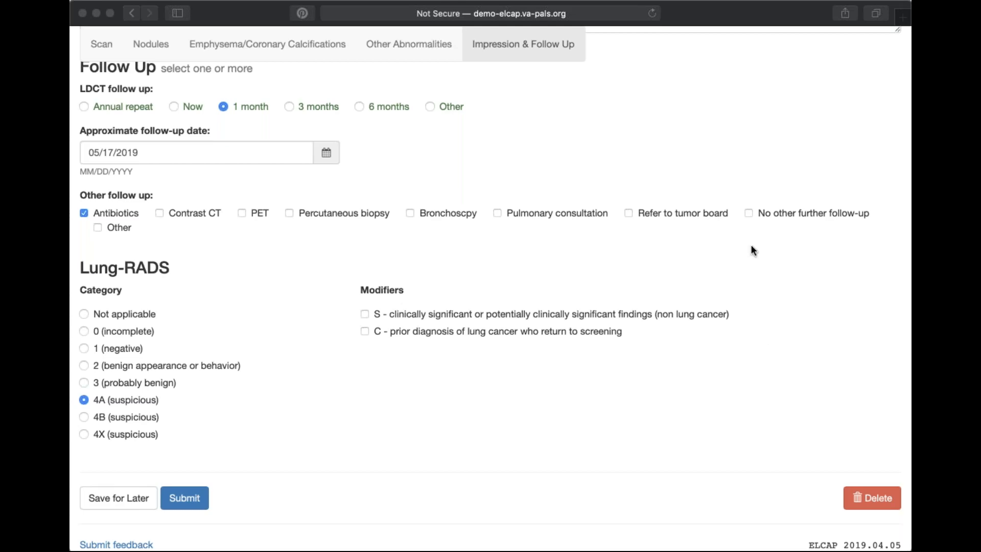
Review the impression and follow-up entries, then submit the completed CT Evaluation form and dismiss the notice
{"action": "scroll", "coordinate": [531, 241], "scroll_direction": "up", "scroll_amount": 7}
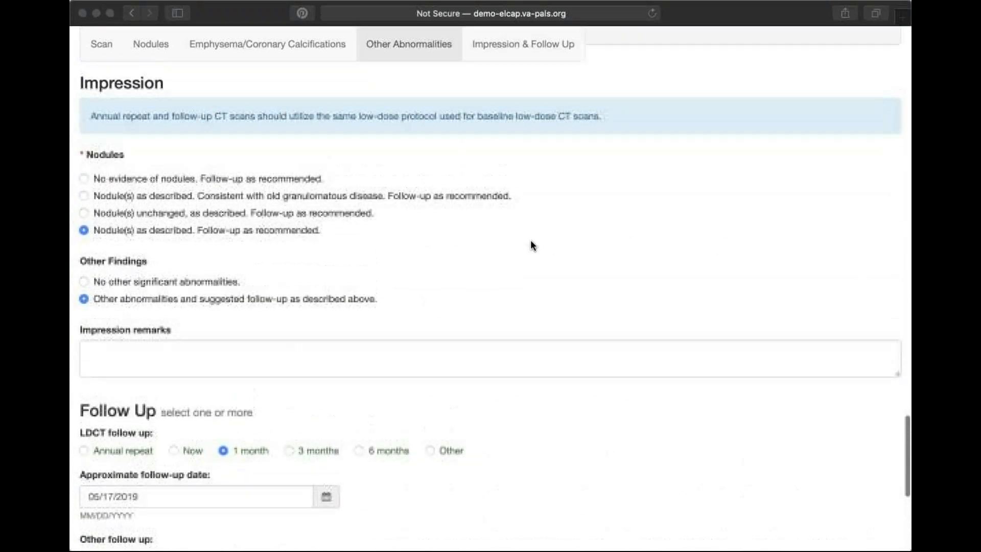
{"action": "scroll", "coordinate": [531, 240], "scroll_direction": "up", "scroll_amount": 3}
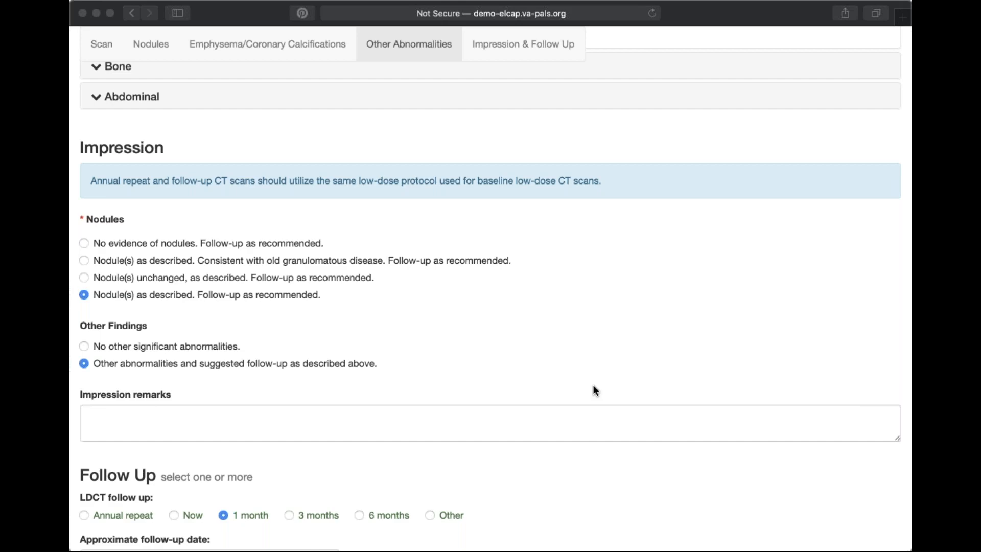
{"action": "scroll", "coordinate": [594, 390], "scroll_direction": "down", "scroll_amount": 15}
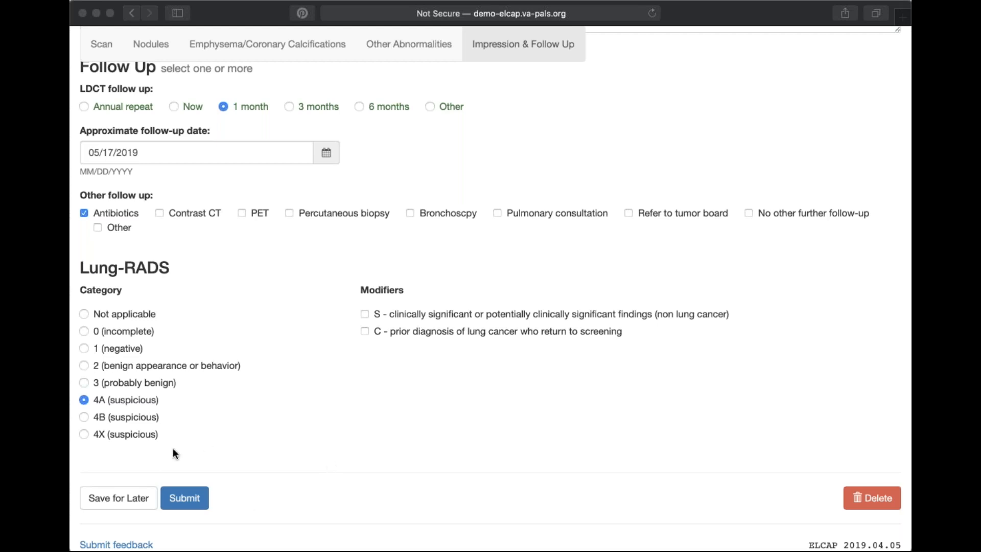
{"action": "left_click", "coordinate": [185, 499]}
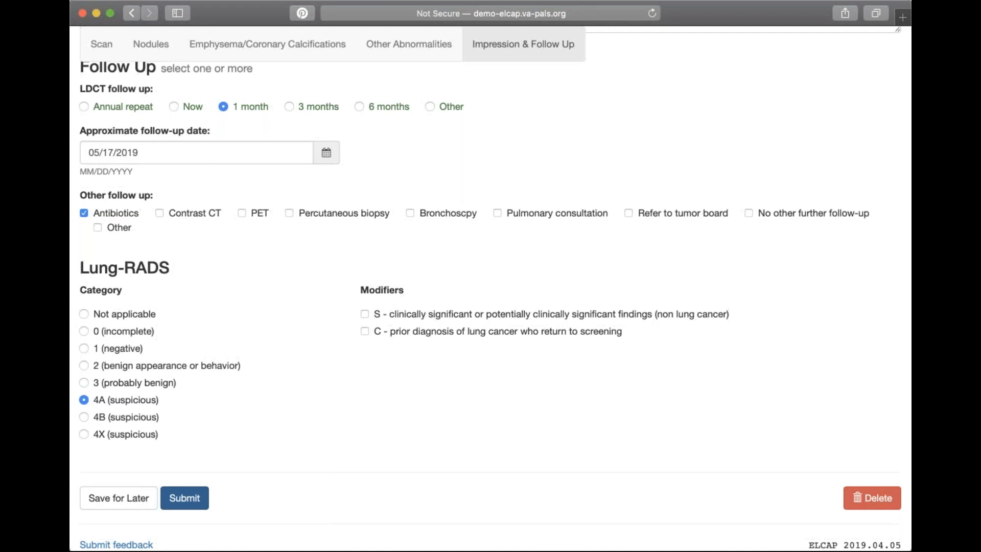
{"action": "left_click", "coordinate": [199, 500]}
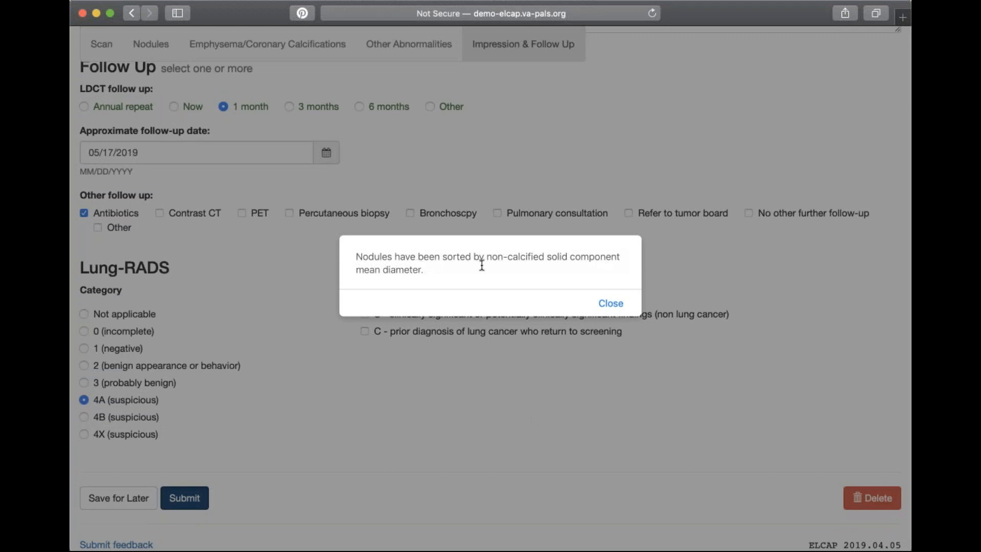
{"action": "left_click", "coordinate": [611, 304]}
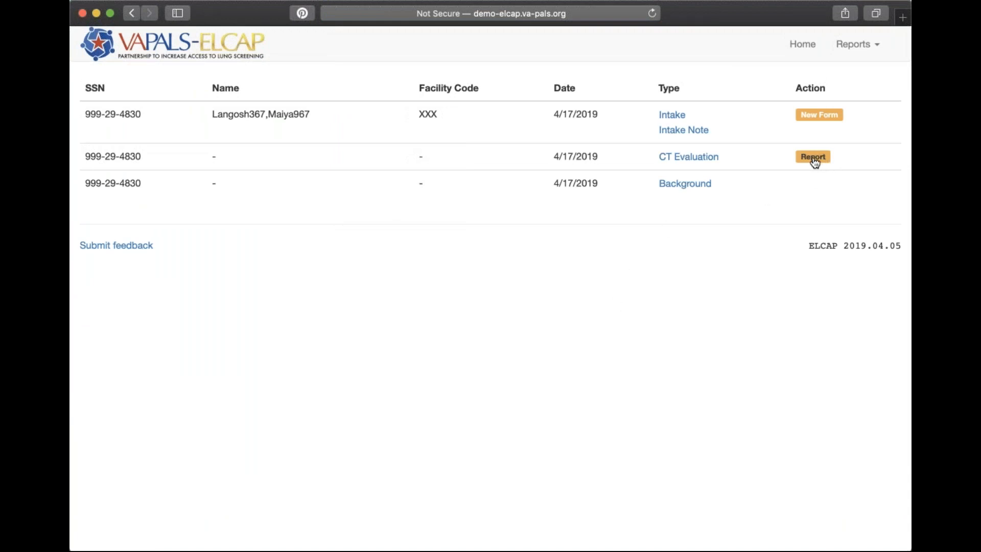
Reopen the submitted CT Evaluation form, check its nodule, follow-up and Lung-RADS entries, and return to the participant's case review
{"action": "left_click", "coordinate": [697, 158]}
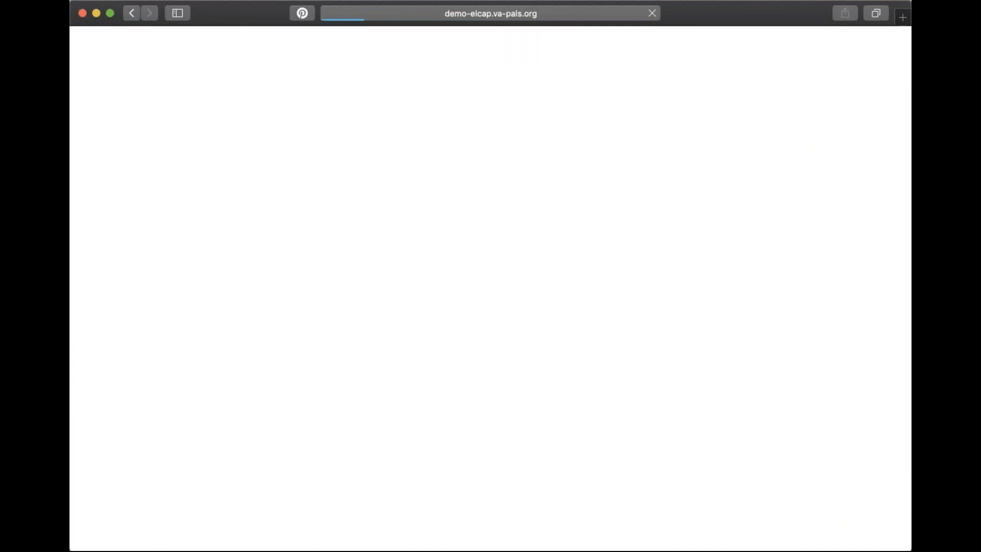
{"action": "scroll", "coordinate": [568, 329], "scroll_direction": "down", "scroll_amount": 15}
{"action": "scroll", "coordinate": [495, 307], "scroll_direction": "down", "scroll_amount": 10}
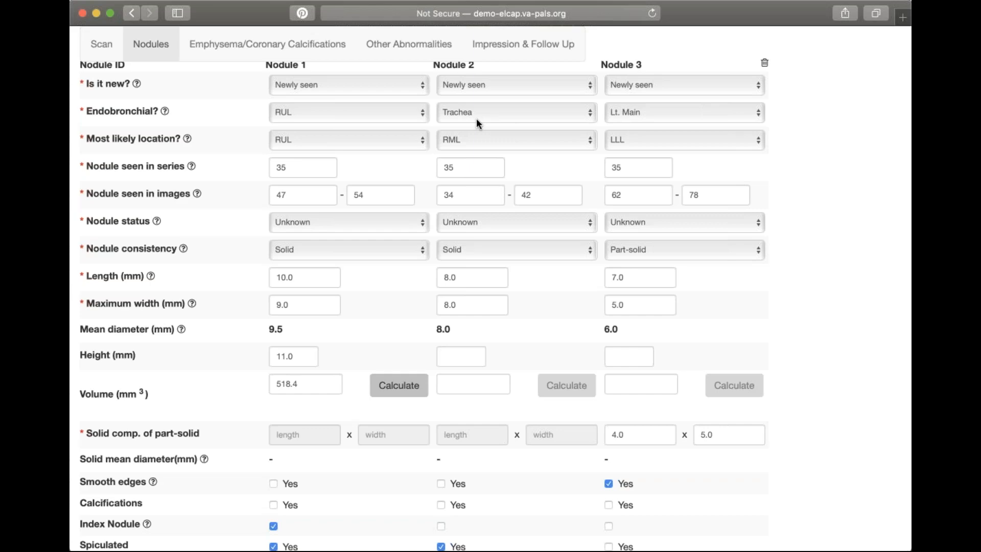
{"action": "scroll", "coordinate": [530, 195], "scroll_direction": "down", "scroll_amount": 20}
{"action": "scroll", "coordinate": [530, 194], "scroll_direction": "down", "scroll_amount": 12}
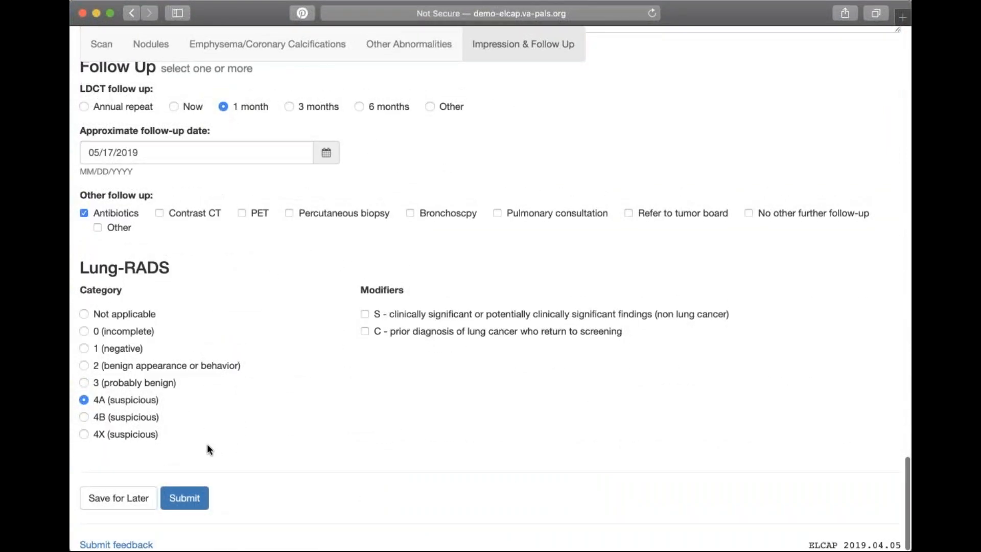
{"action": "scroll", "coordinate": [207, 452], "scroll_direction": "up", "scroll_amount": 20}
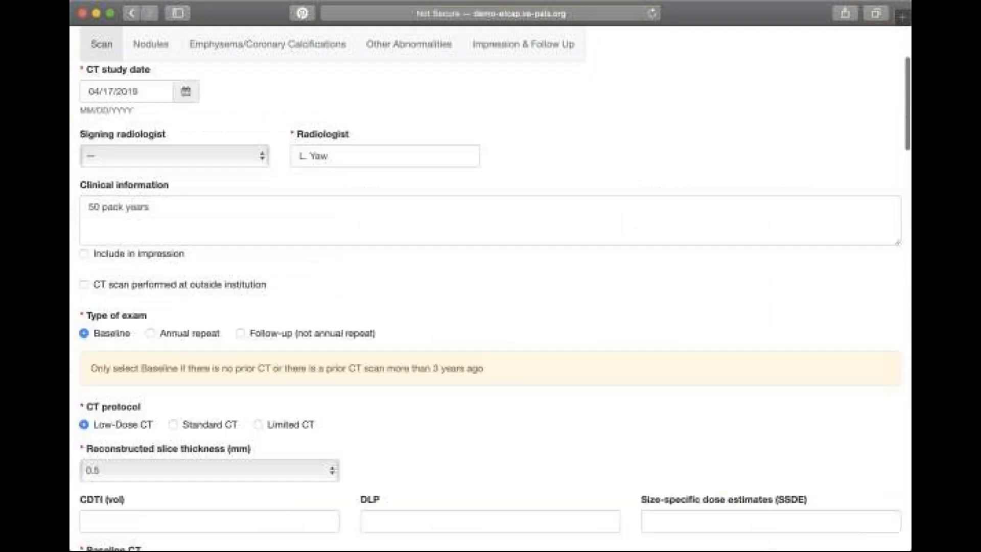
{"action": "scroll", "coordinate": [530, 194], "scroll_direction": "up", "scroll_amount": 5}
{"action": "left_click", "coordinate": [801, 45]}
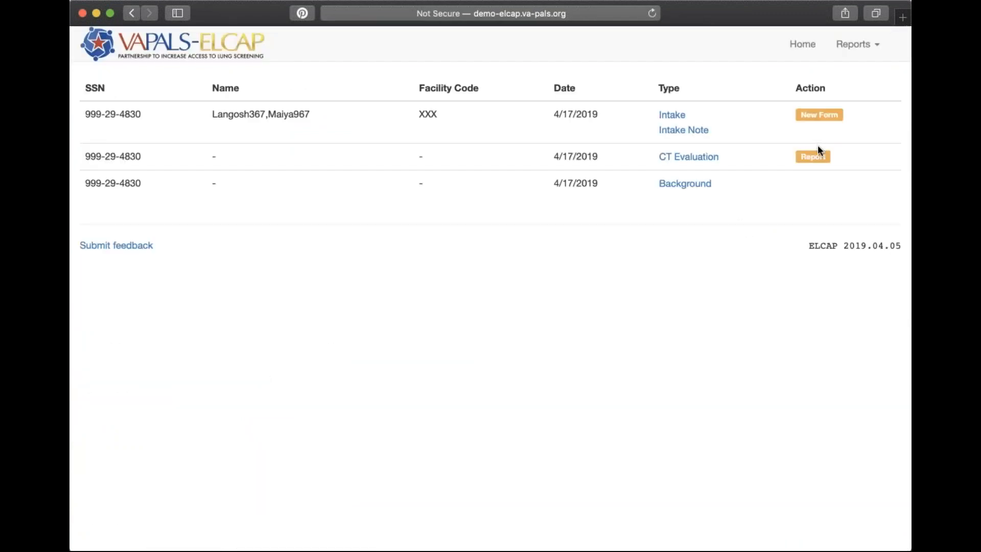
Open the CT Evaluation Report, examine its findings, impression and recommendations, and return to the participant's case review
{"action": "left_click", "coordinate": [817, 157]}
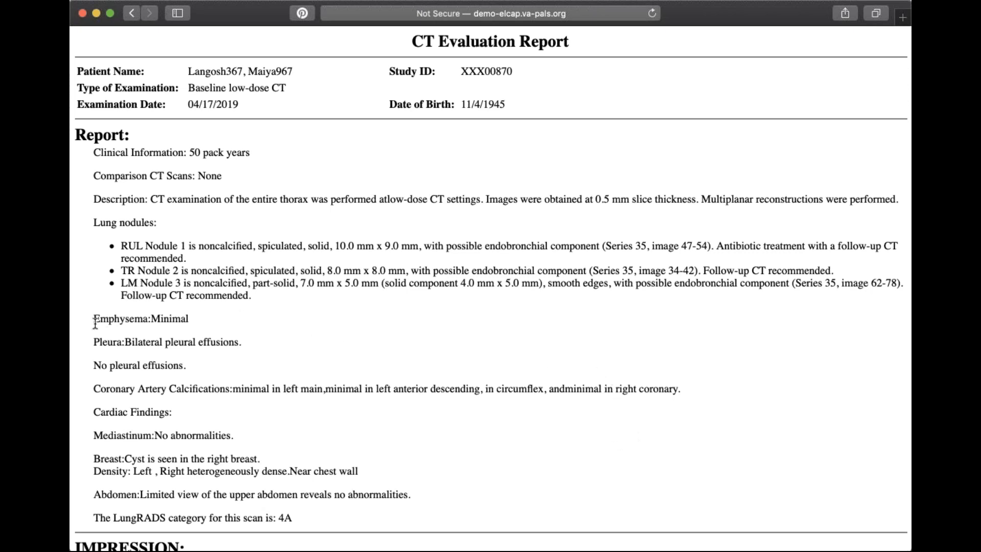
{"action": "left_click_drag", "start_coordinate": [94, 321], "coordinate": [192, 319]}
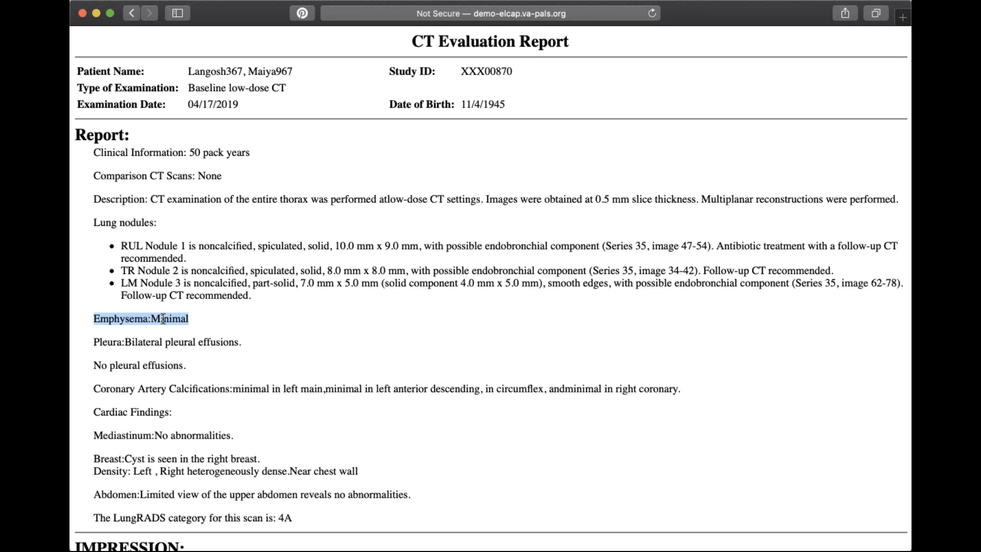
{"action": "left_click", "coordinate": [457, 325]}
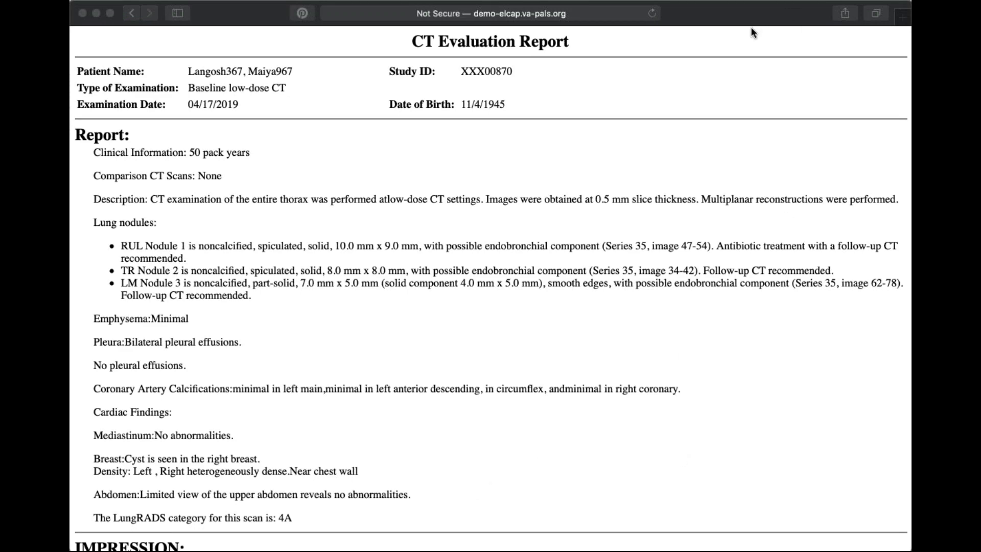
{"action": "scroll", "coordinate": [598, 211], "scroll_direction": "down", "scroll_amount": 5}
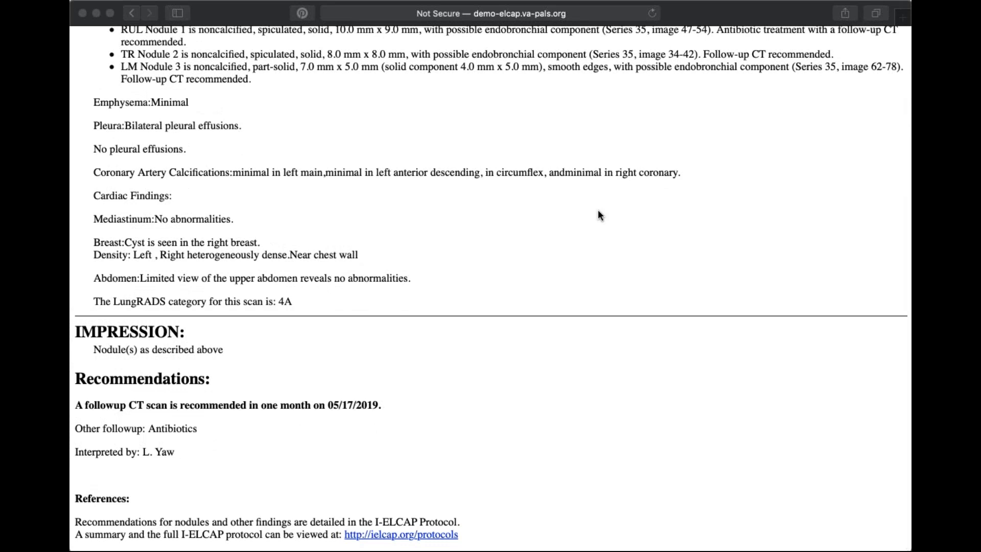
{"action": "scroll", "coordinate": [556, 331], "scroll_direction": "down", "scroll_amount": 1}
{"action": "scroll", "coordinate": [528, 390], "scroll_direction": "down", "scroll_amount": 1}
{"action": "scroll", "coordinate": [527, 386], "scroll_direction": "up", "scroll_amount": 5}
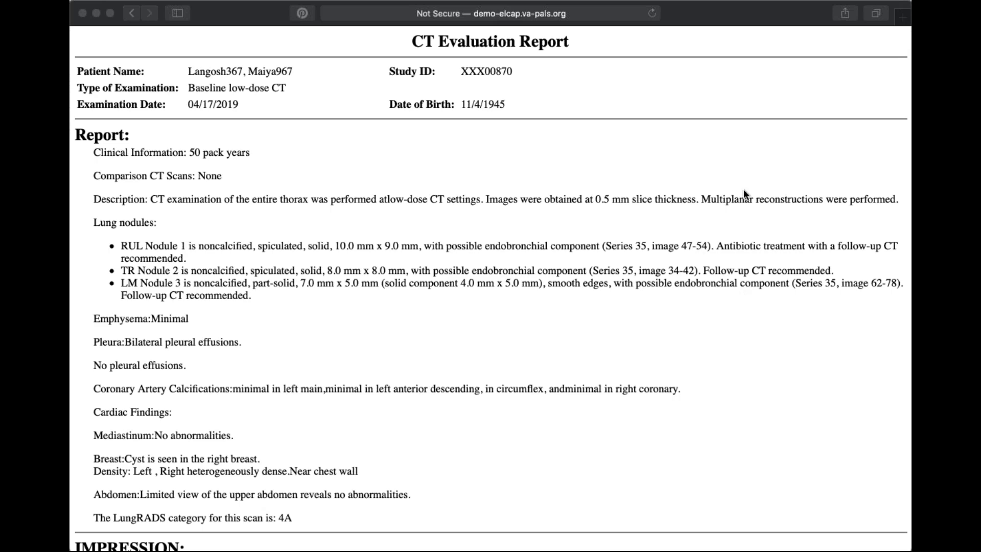
{"action": "scroll", "coordinate": [429, 238], "scroll_direction": "up", "scroll_amount": 1}
{"action": "left_click", "coordinate": [220, 18]}
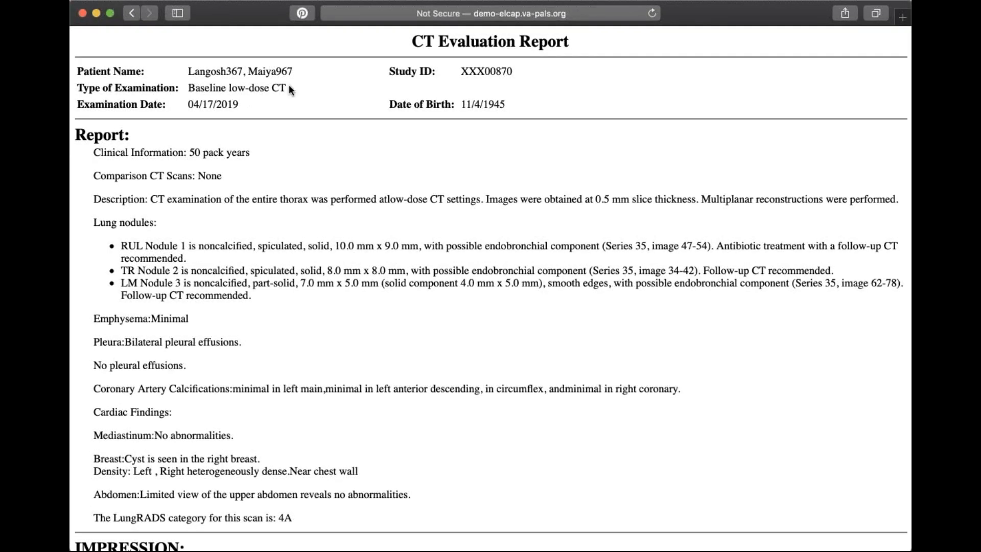
{"action": "left_click", "coordinate": [132, 14]}
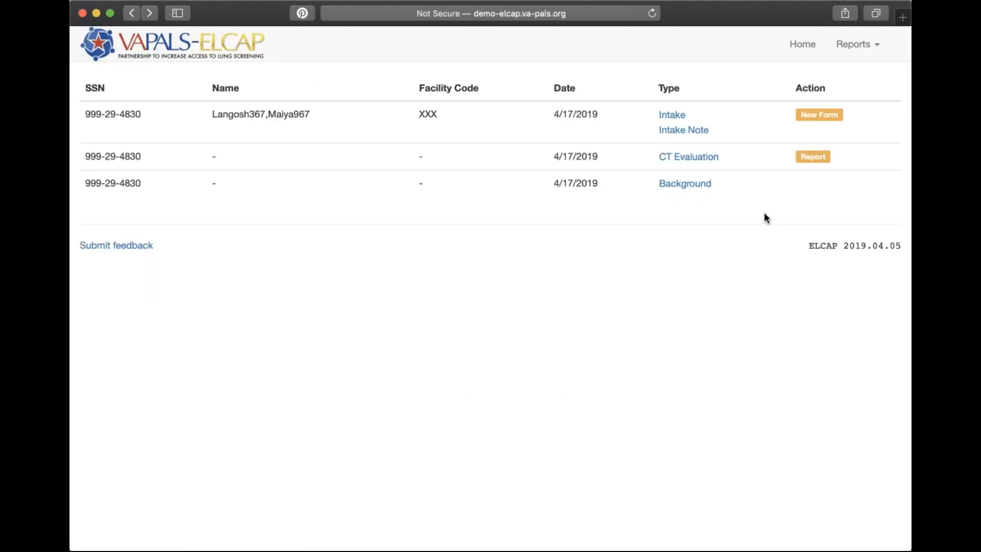
Create a new Follow-up form for the participant
{"action": "left_click", "coordinate": [831, 119]}
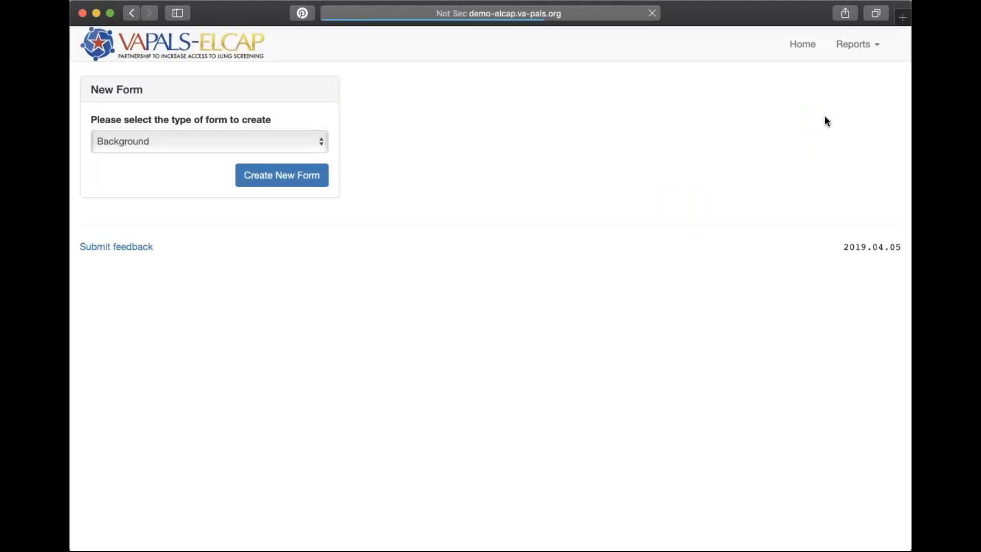
{"action": "left_click", "coordinate": [325, 145]}
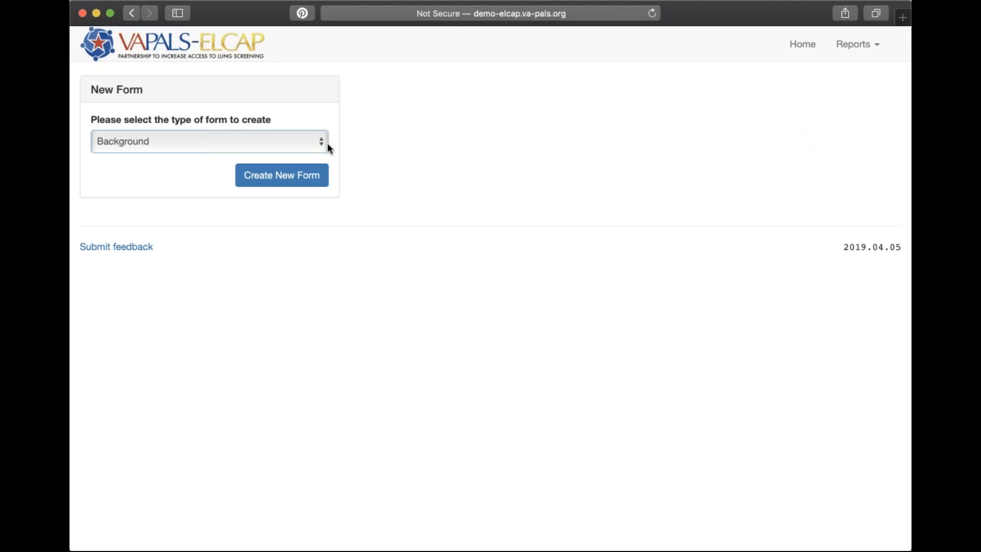
{"action": "left_click", "coordinate": [305, 172]}
{"action": "left_click", "coordinate": [299, 178]}
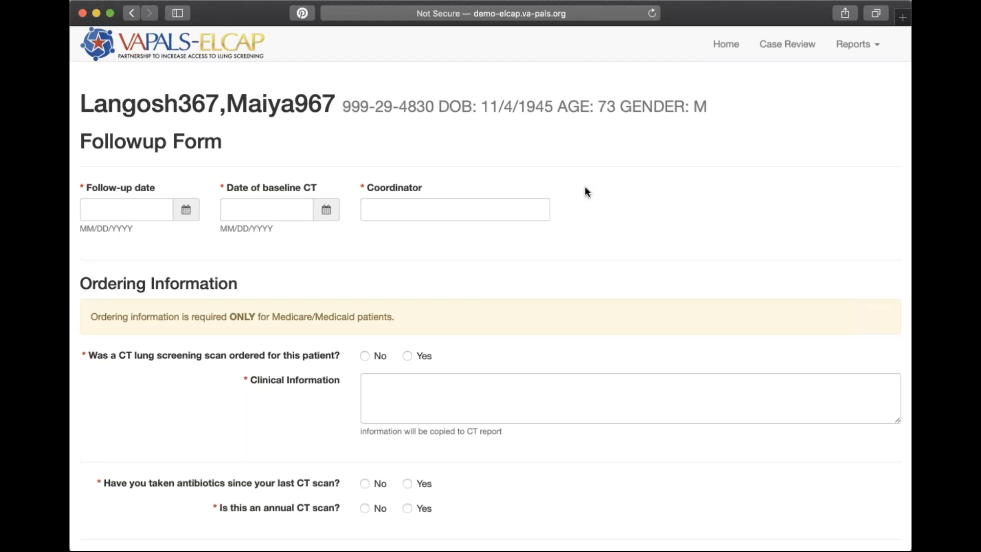
Look through the Followup Form's ordering, symptom, medical history and smoking questions, and return to the case review
{"action": "scroll", "coordinate": [604, 264], "scroll_direction": "down", "scroll_amount": 3}
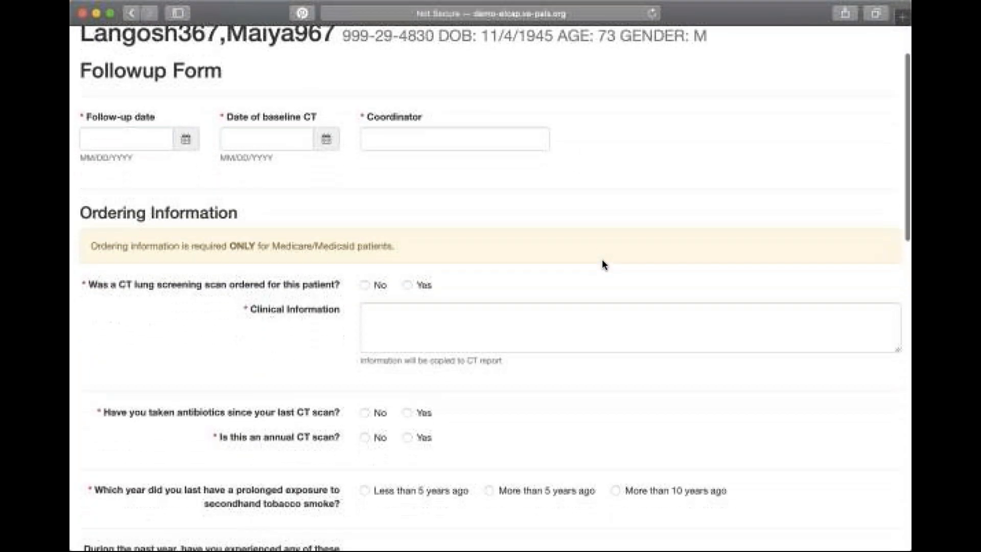
{"action": "scroll", "coordinate": [603, 263], "scroll_direction": "down", "scroll_amount": 13}
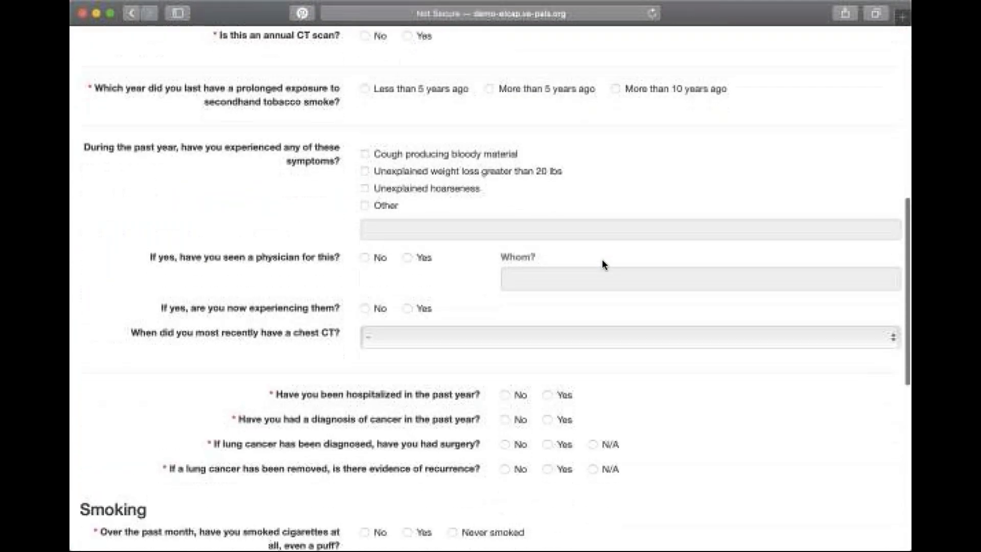
{"action": "scroll", "coordinate": [603, 264], "scroll_direction": "down", "scroll_amount": 12}
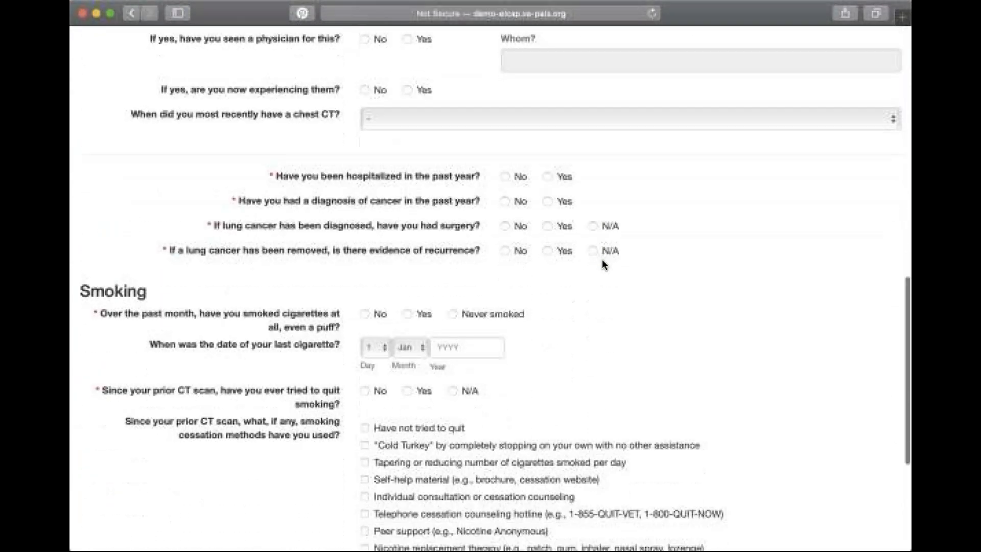
{"action": "scroll", "coordinate": [603, 264], "scroll_direction": "down", "scroll_amount": 4}
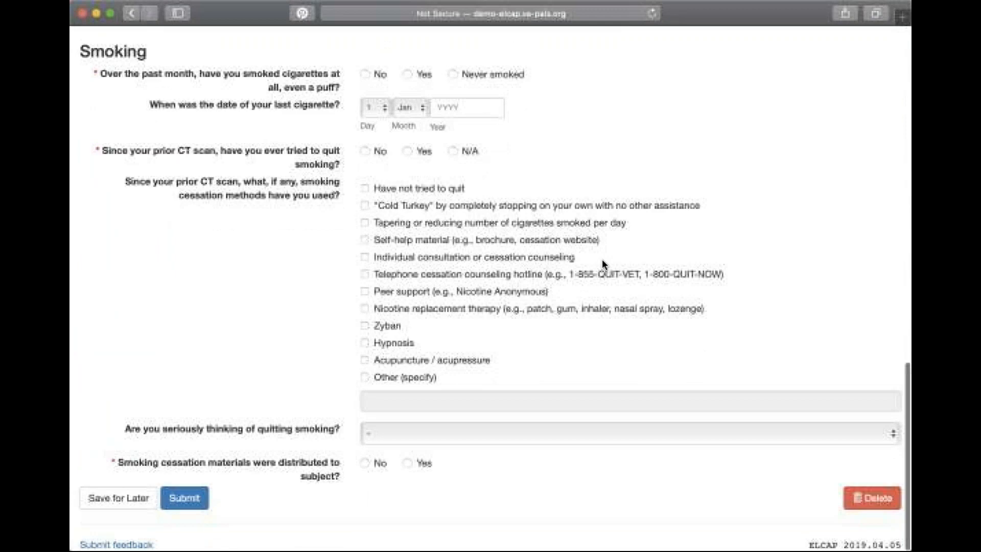
{"action": "scroll", "coordinate": [602, 259], "scroll_direction": "up", "scroll_amount": 17}
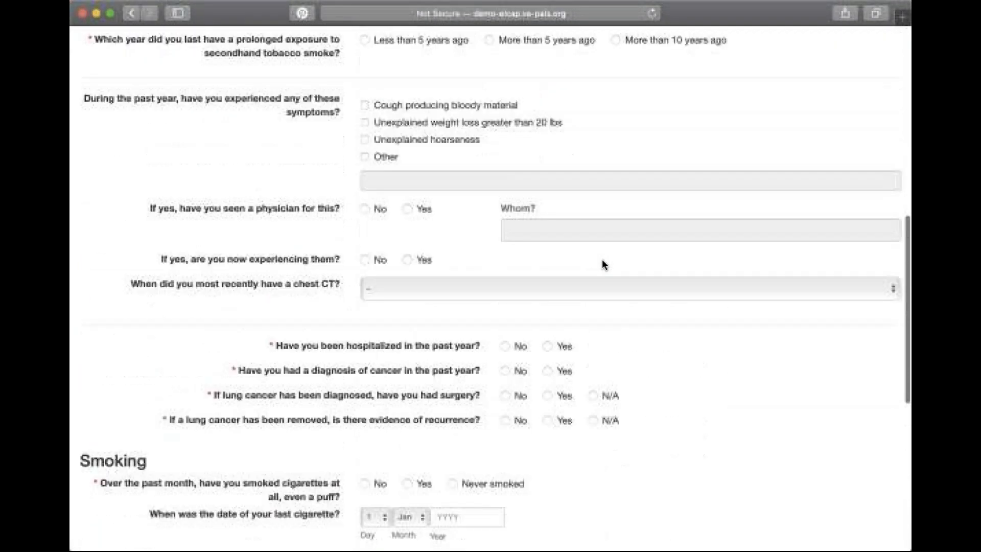
{"action": "scroll", "coordinate": [602, 260], "scroll_direction": "up", "scroll_amount": 15}
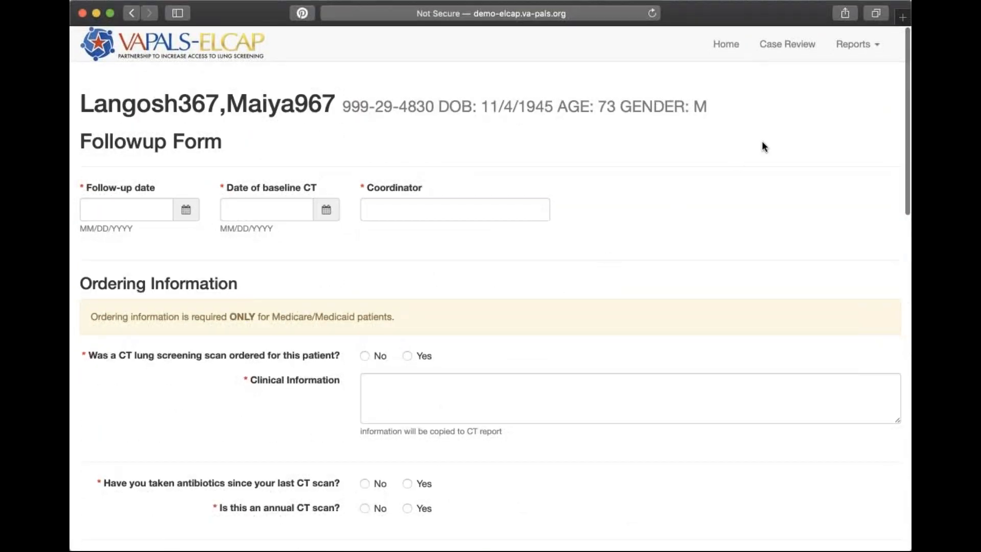
{"action": "left_click", "coordinate": [797, 45]}
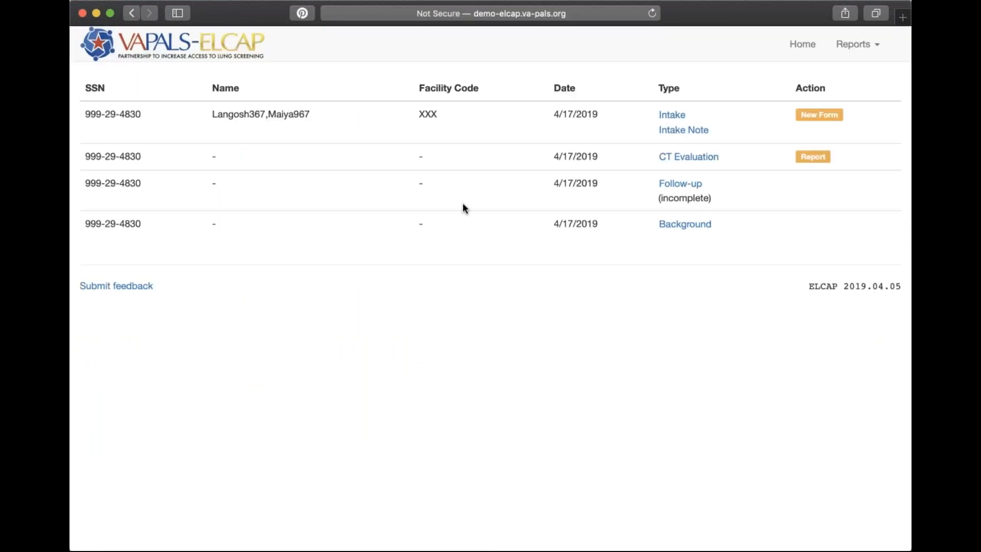
Try to create another new form for the participant from the case review
{"action": "left_click", "coordinate": [813, 116]}
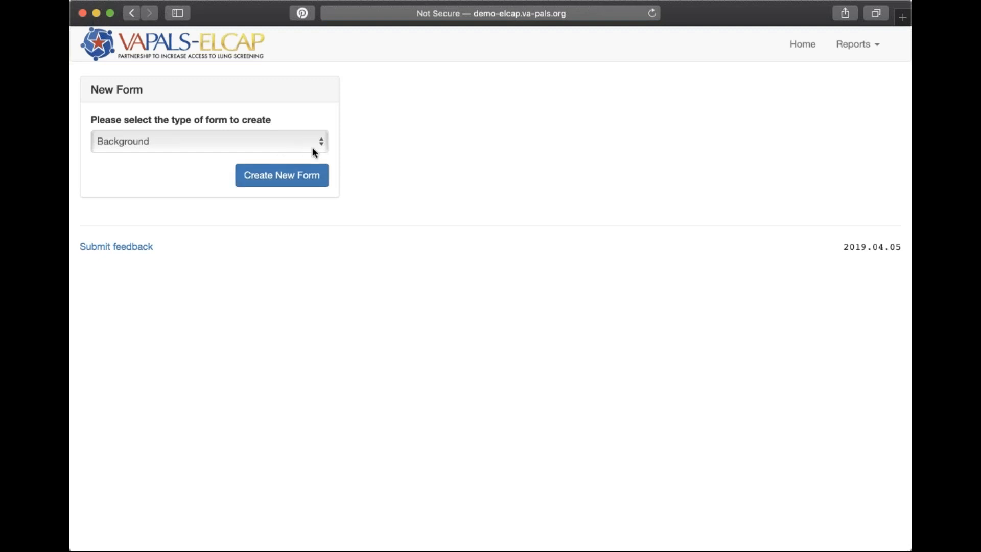
{"action": "left_click", "coordinate": [321, 145]}
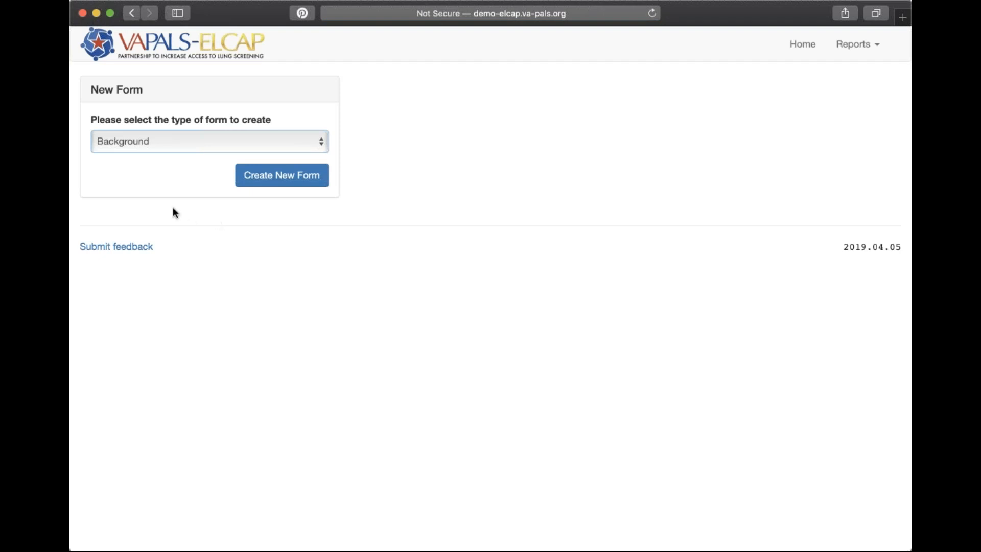
{"action": "left_click", "coordinate": [141, 196]}
{"action": "left_click", "coordinate": [293, 175]}
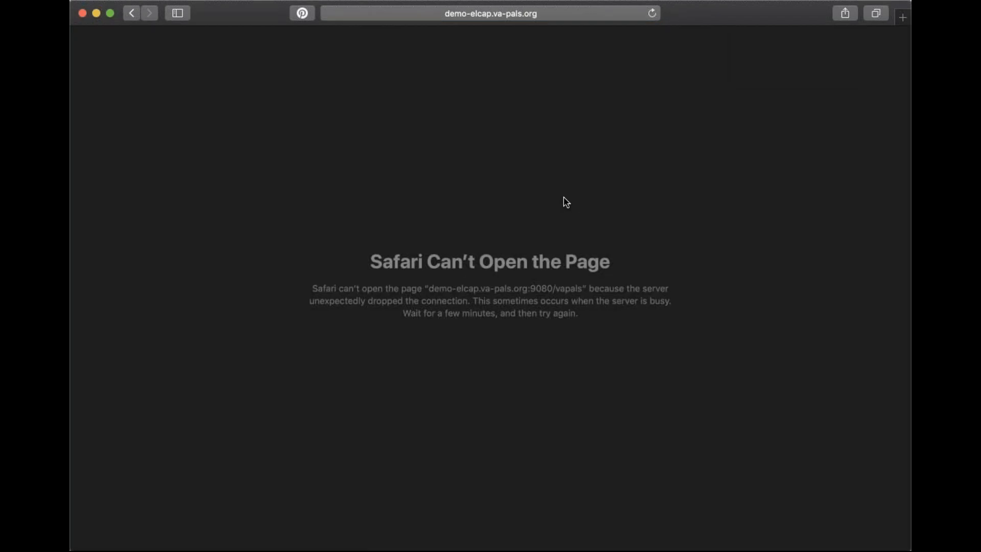
Reload the page and open the Participant Follow-up report
{"action": "left_click", "coordinate": [652, 18]}
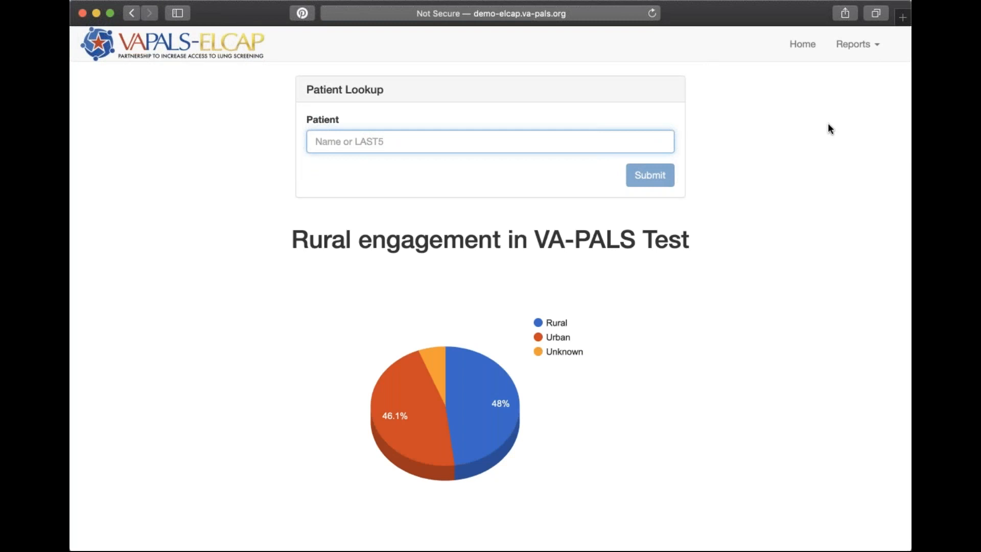
{"action": "left_click", "coordinate": [875, 47]}
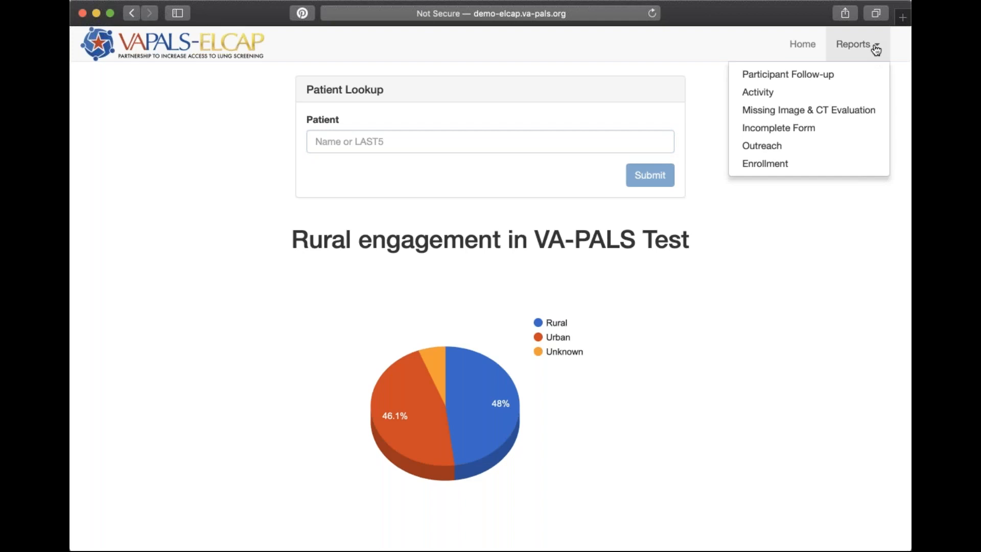
{"action": "left_click", "coordinate": [828, 75]}
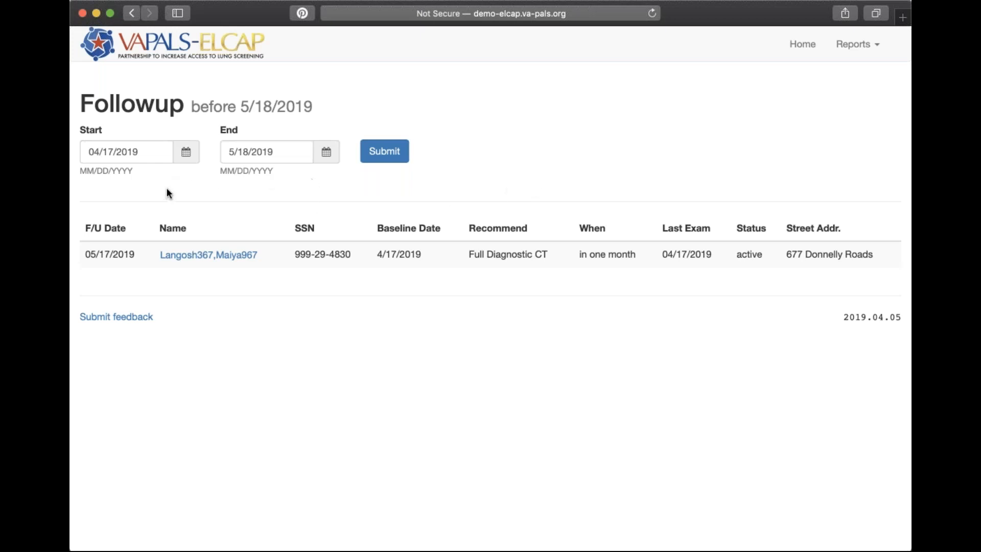
Set the Followup report's start date to 04/01/2019 and rerun the report
{"action": "left_click", "coordinate": [327, 153]}
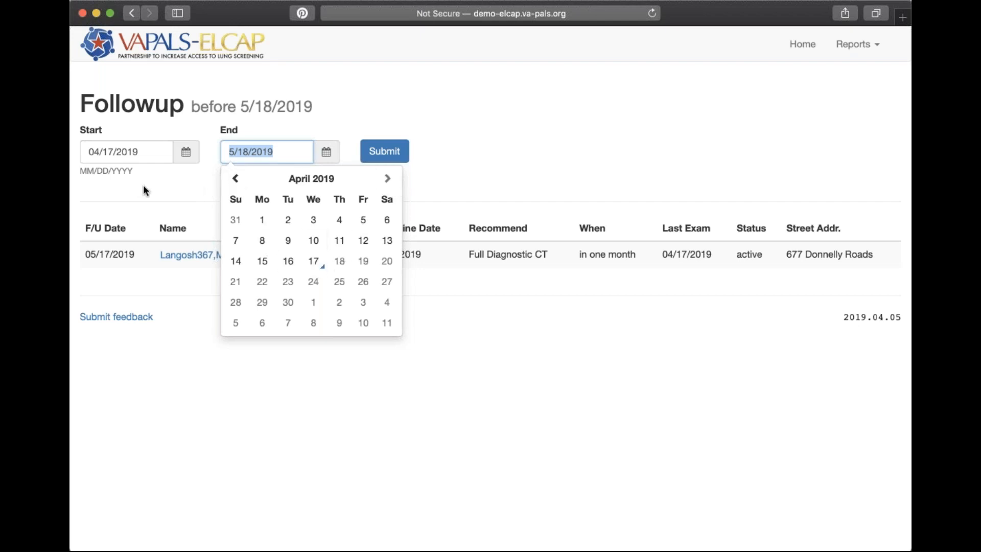
{"action": "left_click", "coordinate": [158, 191]}
{"action": "left_click", "coordinate": [186, 152]}
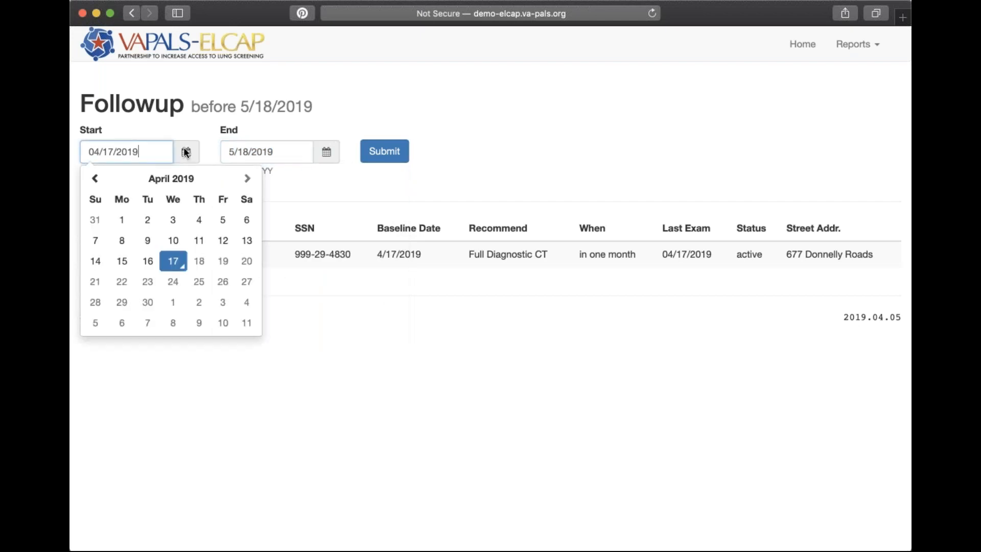
{"action": "left_click", "coordinate": [121, 221]}
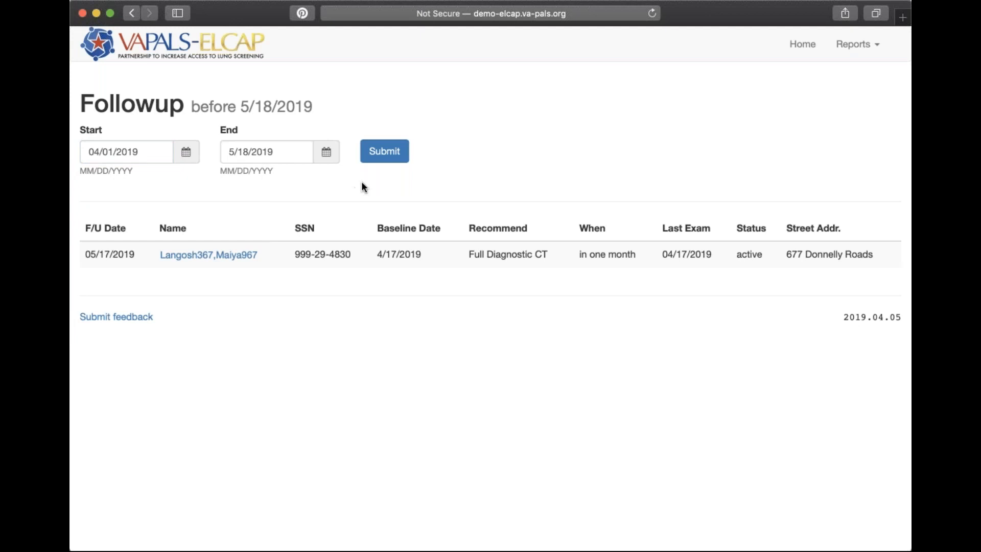
{"action": "left_click", "coordinate": [382, 159]}
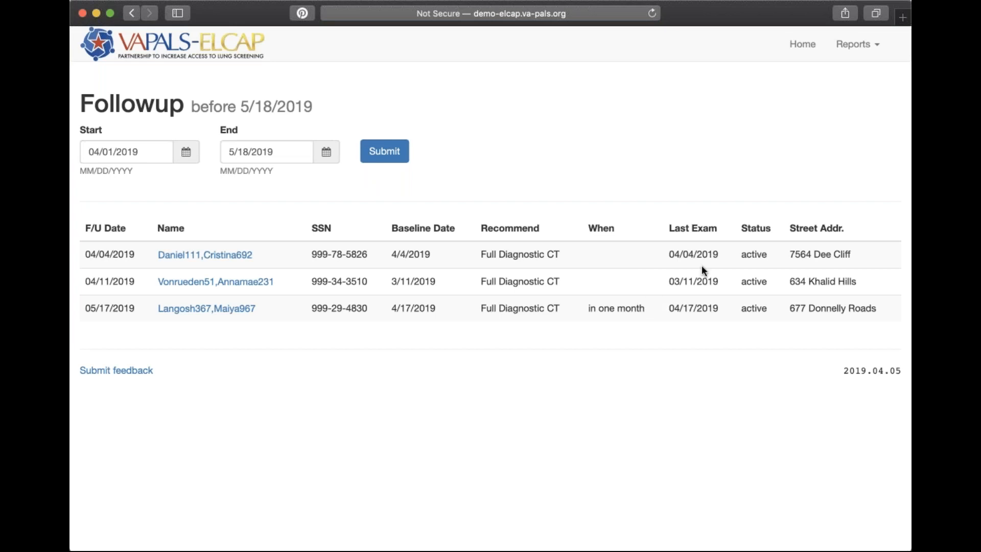
Open the Incomplete Form report and examine the unfinished forms listed for each participant, starting with the first participant's ceform entry
{"action": "left_click", "coordinate": [876, 45]}
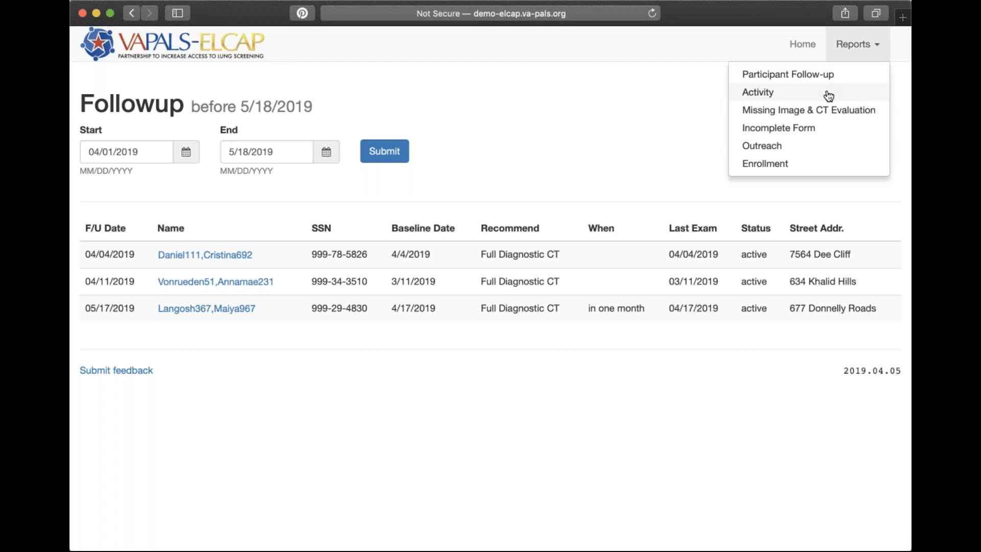
{"action": "left_click", "coordinate": [819, 131]}
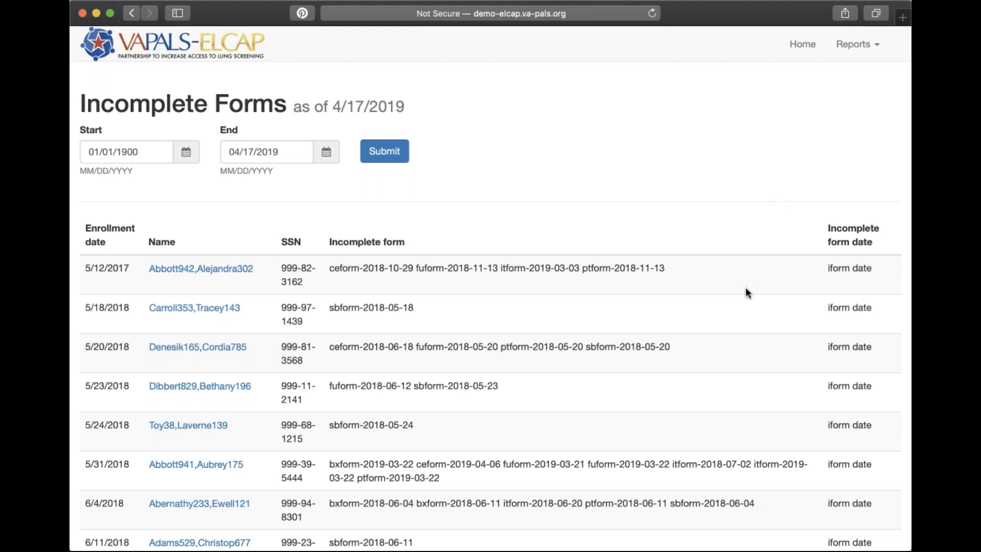
{"action": "scroll", "coordinate": [716, 364], "scroll_direction": "down", "scroll_amount": 2}
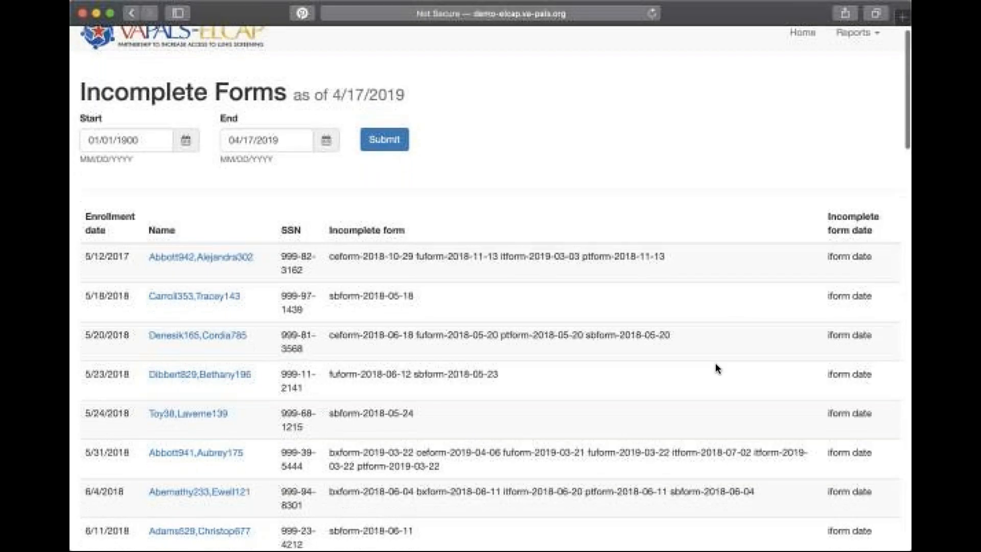
{"action": "scroll", "coordinate": [715, 367], "scroll_direction": "down", "scroll_amount": 2}
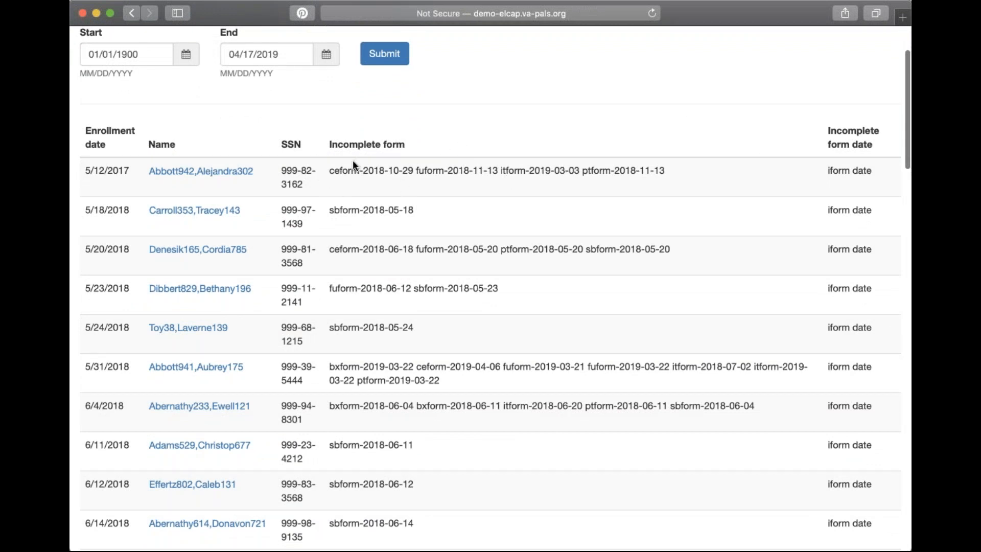
{"action": "left_click_drag", "start_coordinate": [330, 170], "coordinate": [415, 168]}
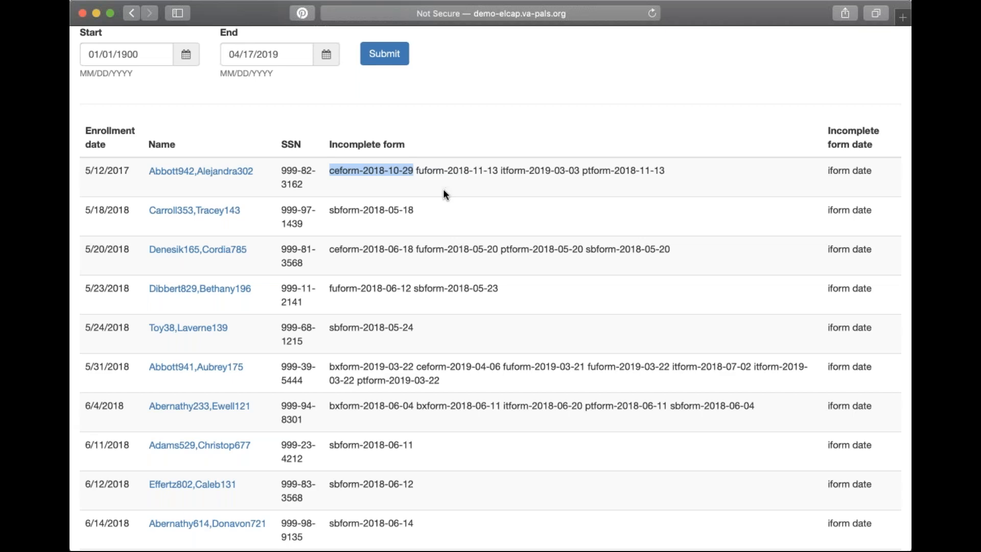
{"action": "scroll", "coordinate": [442, 243], "scroll_direction": "up", "scroll_amount": 3}
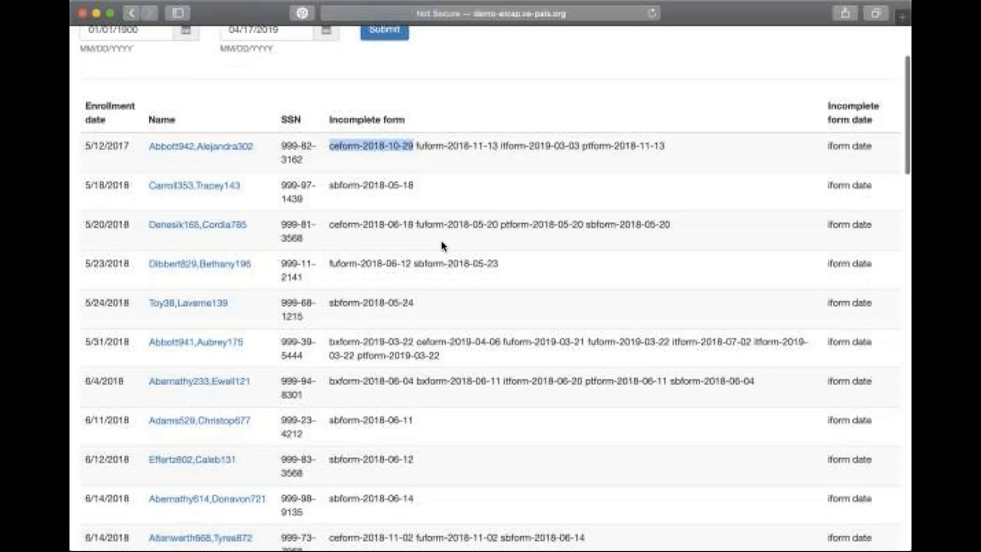
{"action": "scroll", "coordinate": [440, 240], "scroll_direction": "up", "scroll_amount": 2}
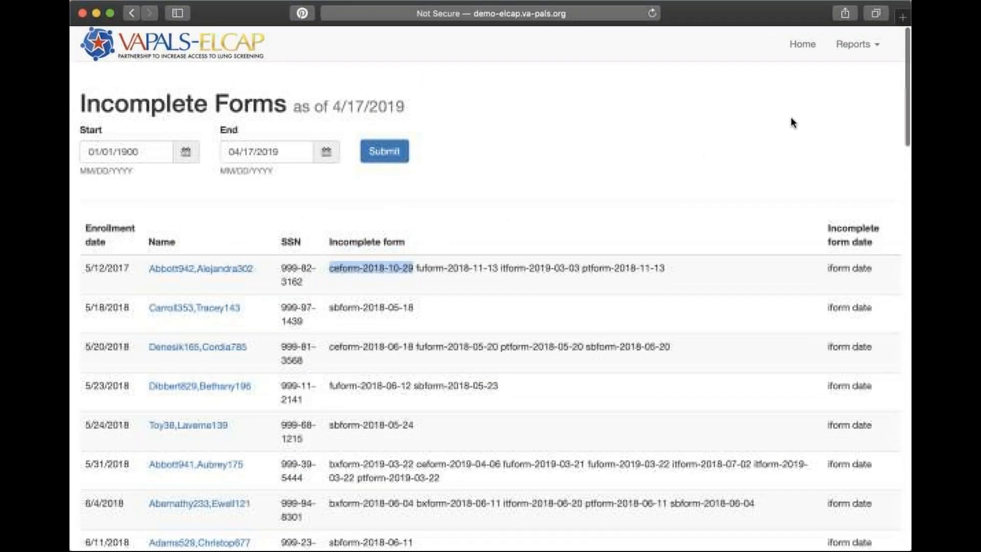
Open the Enrollment report and look through the participants' study date, demographic, urban/rural and smoking status columns
{"action": "left_click", "coordinate": [877, 46]}
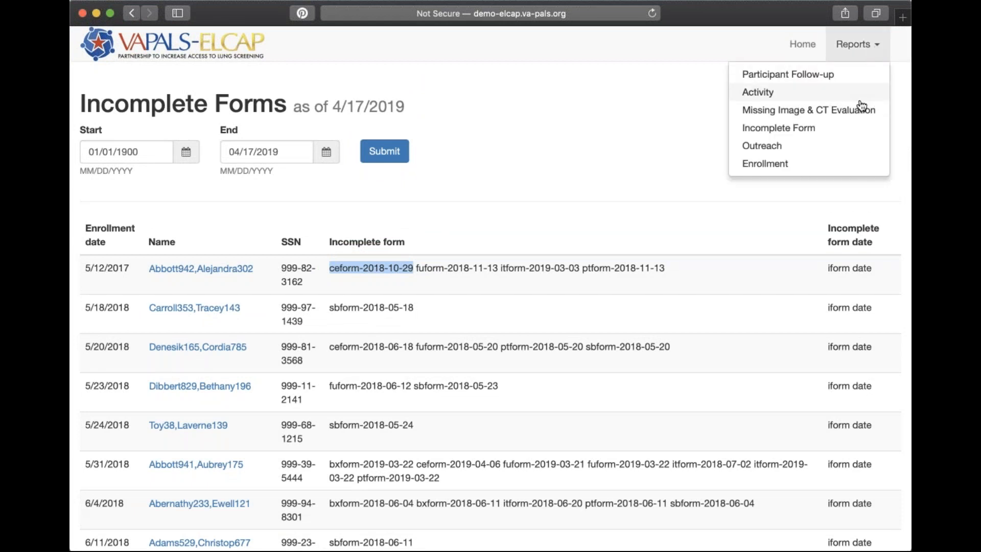
{"action": "left_click", "coordinate": [835, 167]}
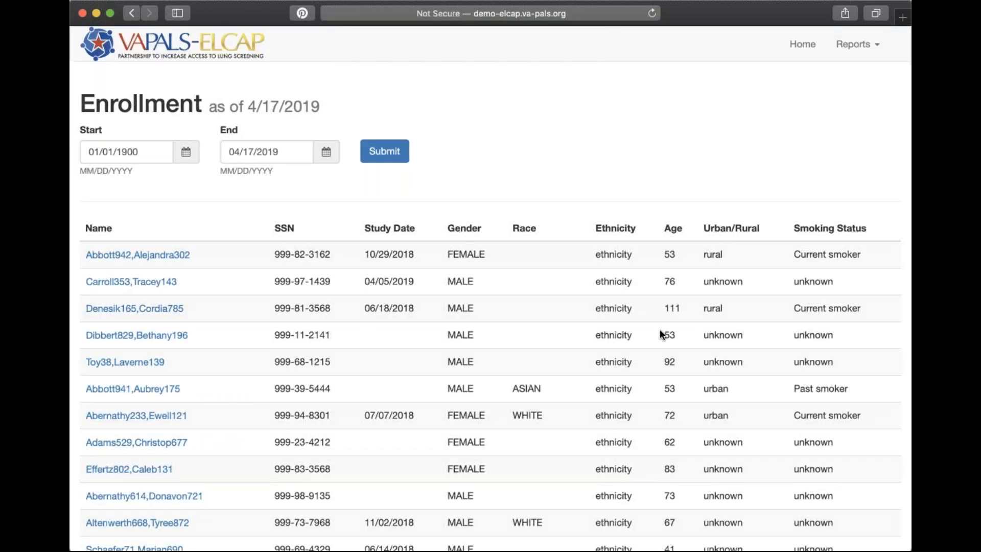
{"action": "scroll", "coordinate": [660, 335], "scroll_direction": "down", "scroll_amount": 15}
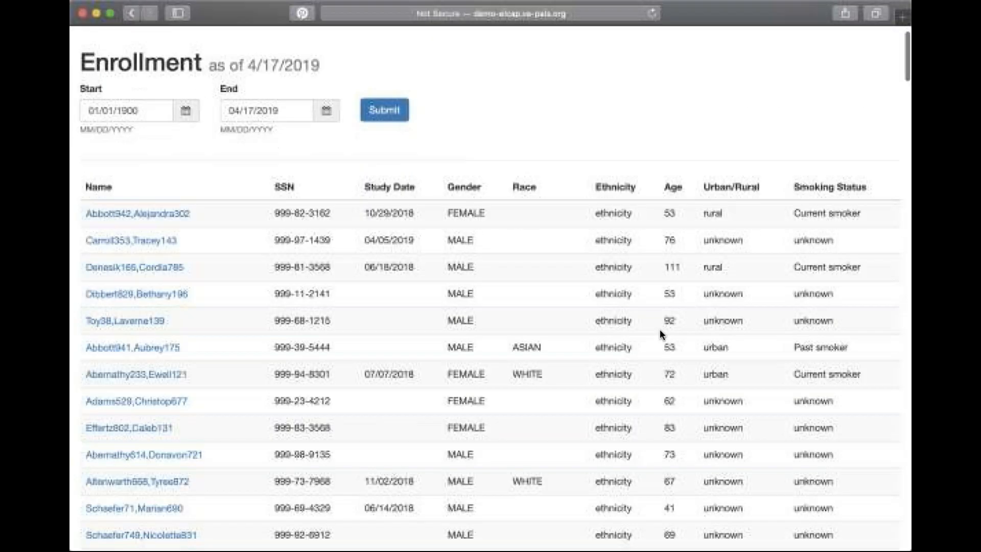
{"action": "scroll", "coordinate": [660, 333], "scroll_direction": "down", "scroll_amount": 8}
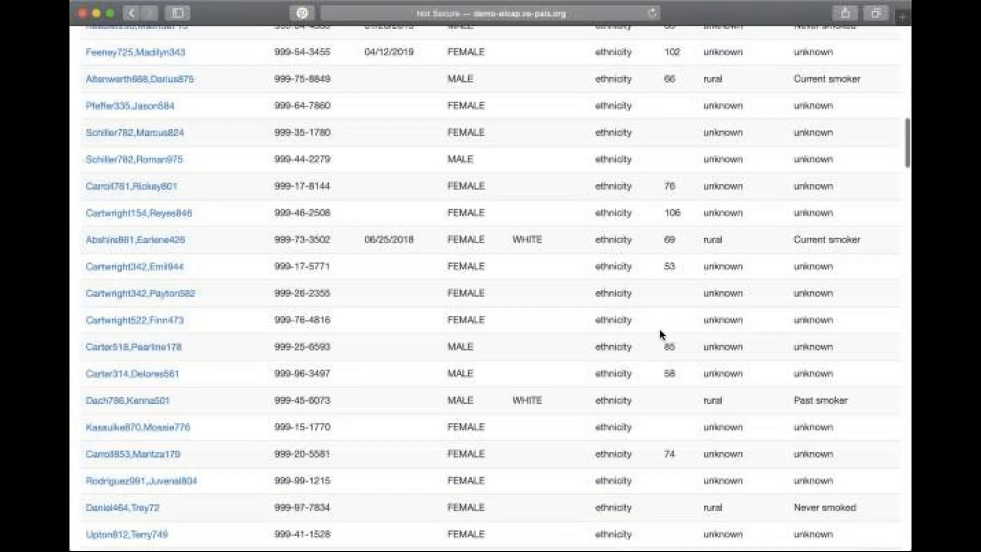
{"action": "scroll", "coordinate": [661, 333], "scroll_direction": "down", "scroll_amount": 1}
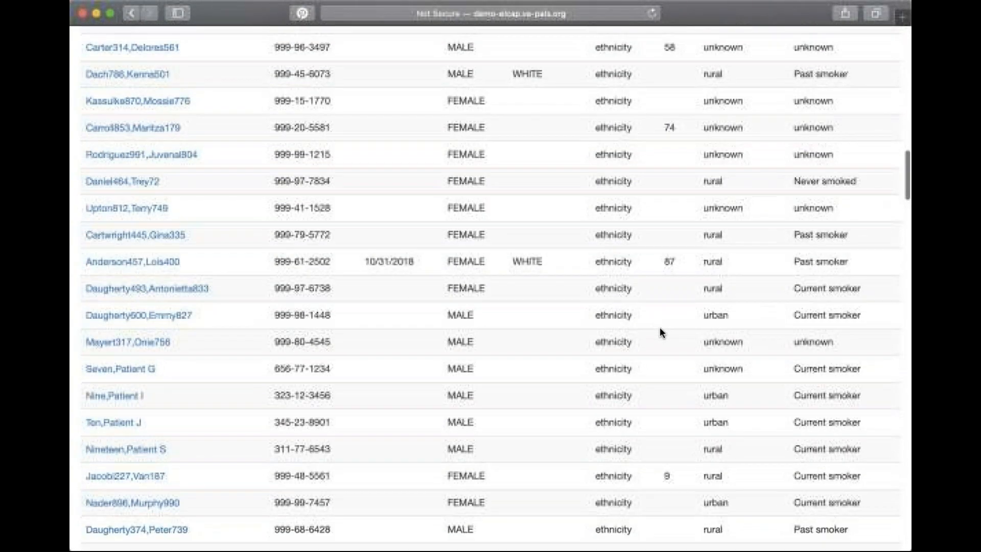
{"action": "scroll", "coordinate": [660, 332], "scroll_direction": "up", "scroll_amount": 1}
{"action": "scroll", "coordinate": [660, 332], "scroll_direction": "up", "scroll_amount": 3}
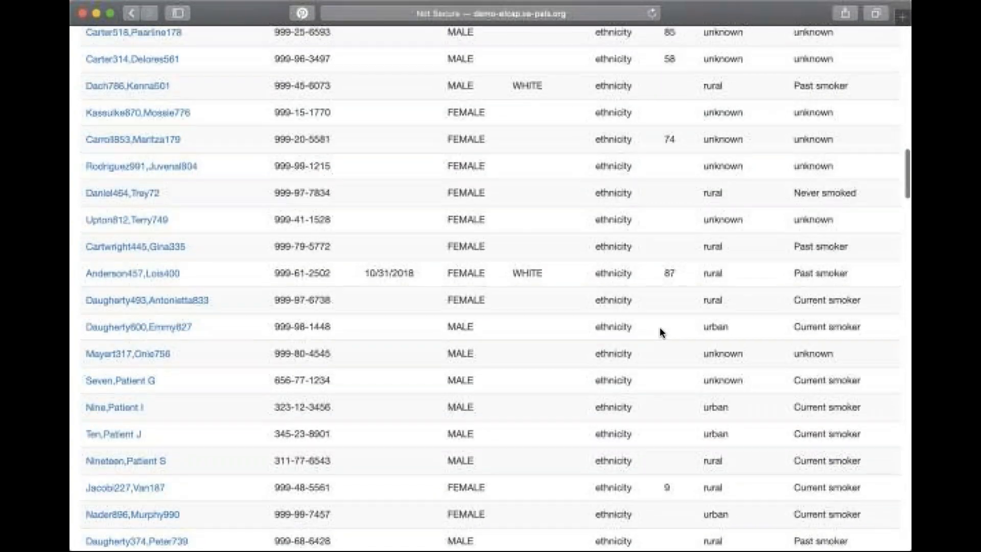
{"action": "scroll", "coordinate": [661, 333], "scroll_direction": "up", "scroll_amount": 20}
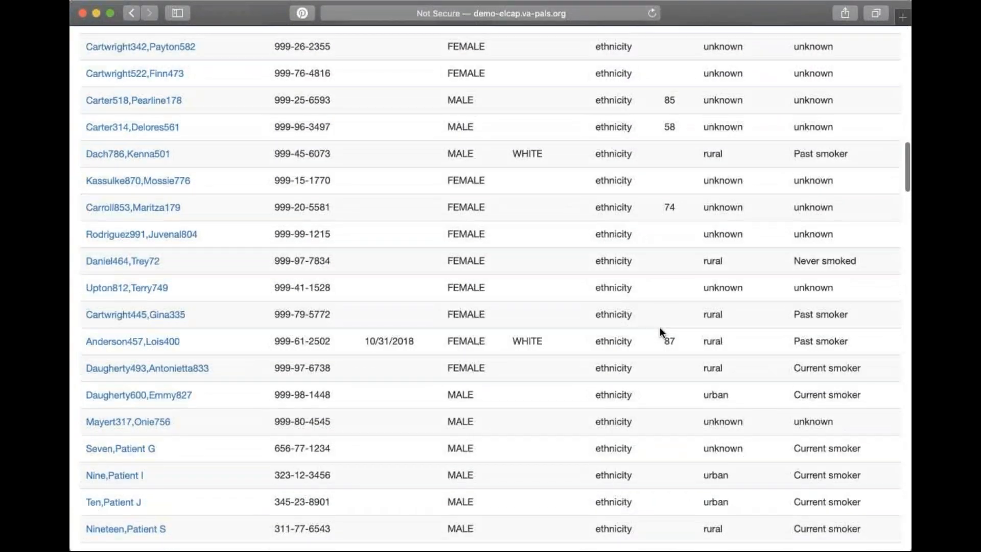
{"action": "scroll", "coordinate": [660, 332], "scroll_direction": "up", "scroll_amount": 20}
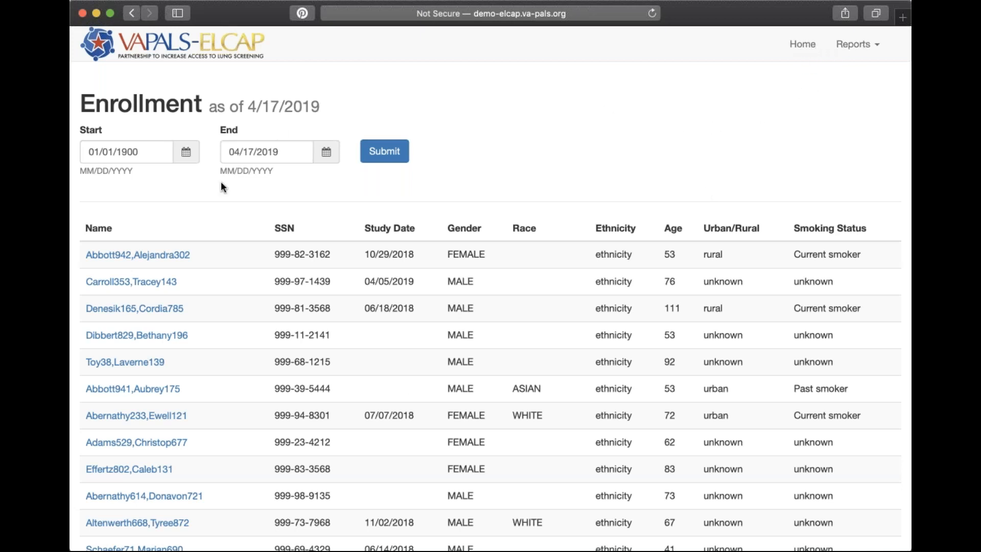
Set the Enrollment report's start date to 01/01/2018 and rerun the report
{"action": "left_click", "coordinate": [186, 152]}
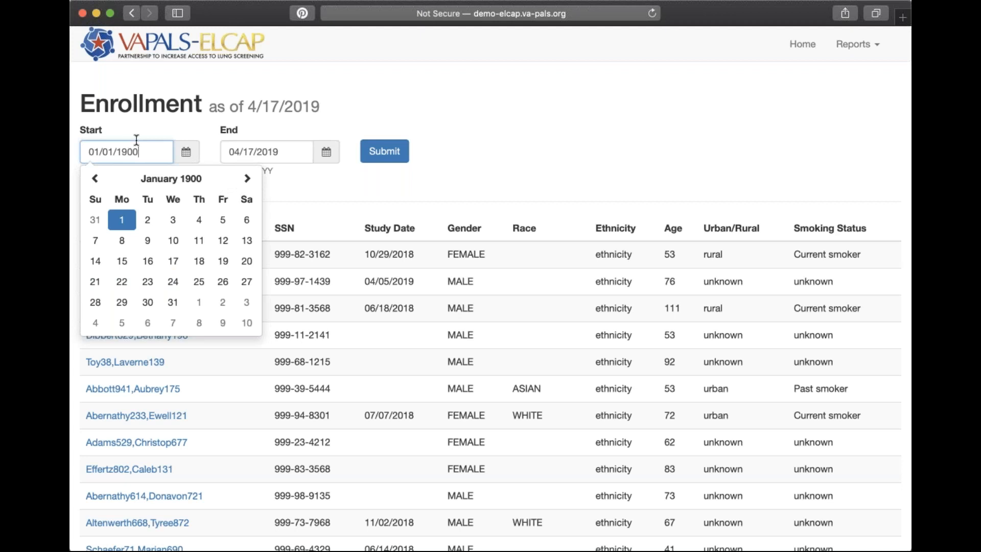
{"action": "key", "text": "BackSpace"}
{"action": "key", "text": "BackSpace"}
{"action": "key", "text": "BackSpace"}
{"action": "key", "text": "BackSpace"}
{"action": "type", "text": "2018"}
{"action": "left_click", "coordinate": [391, 155]}
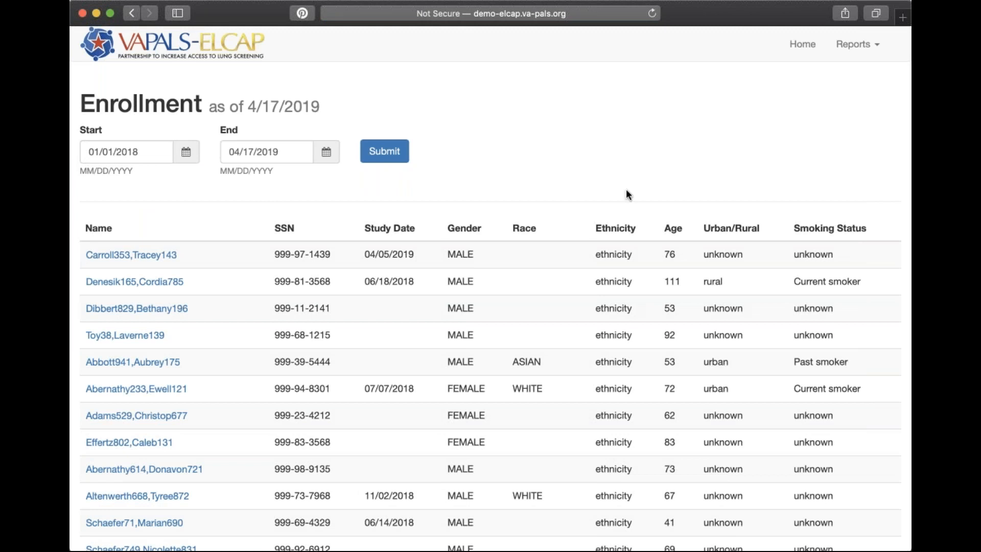
Look through the date-filtered Enrollment list and return to the home page with the patient lookup
{"action": "scroll", "coordinate": [710, 375], "scroll_direction": "down", "scroll_amount": 20}
{"action": "scroll", "coordinate": [710, 375], "scroll_direction": "down", "scroll_amount": 15}
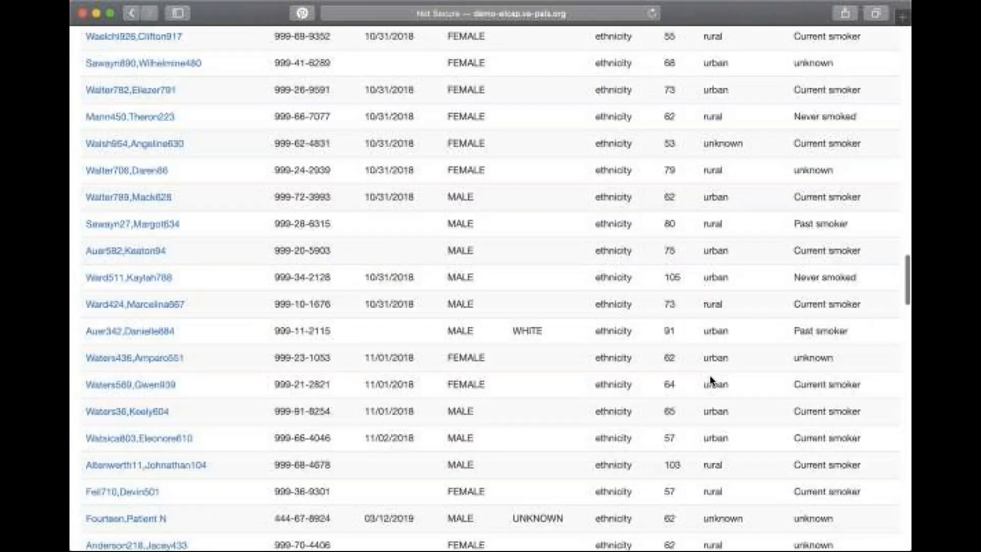
{"action": "scroll", "coordinate": [710, 375], "scroll_direction": "up", "scroll_amount": 20}
{"action": "scroll", "coordinate": [822, 164], "scroll_direction": "up", "scroll_amount": 20}
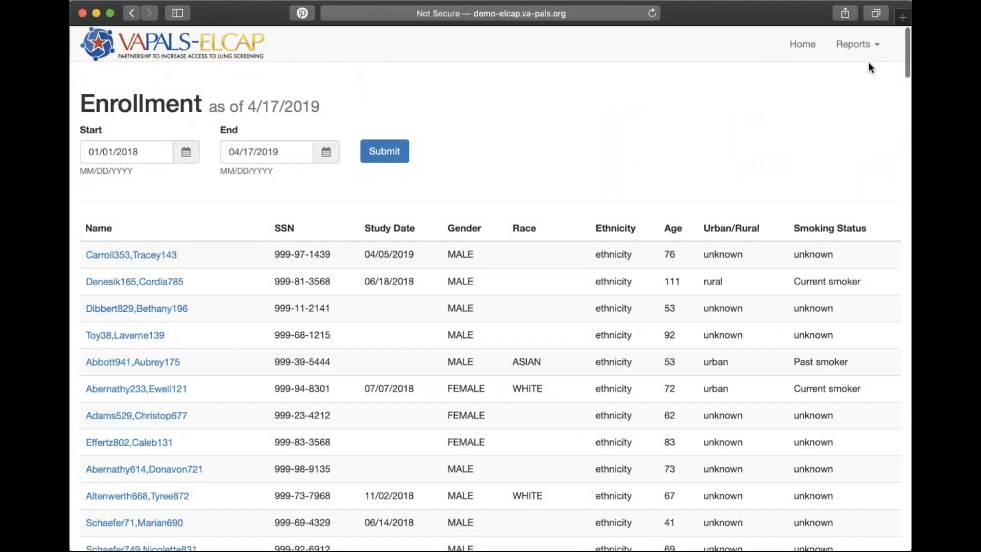
{"action": "left_click", "coordinate": [803, 45]}
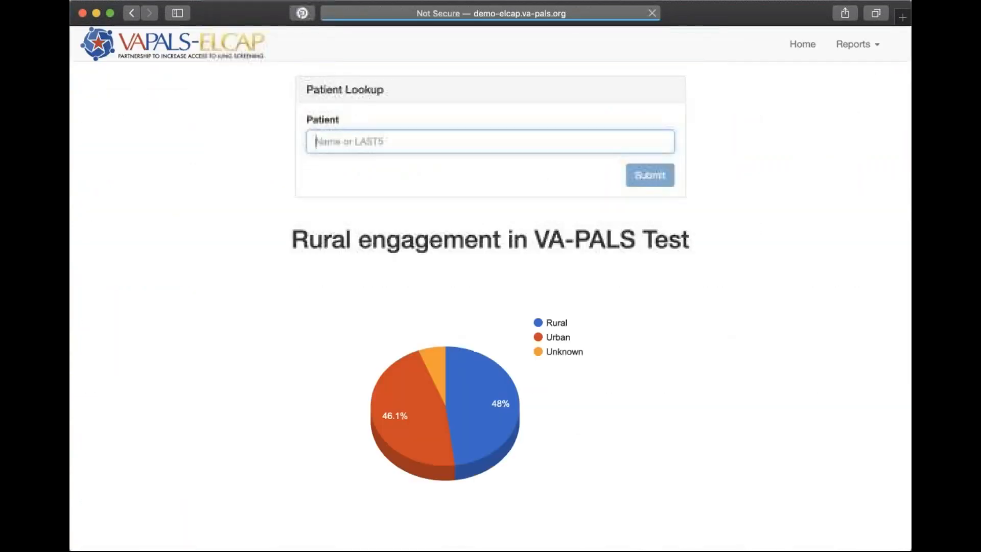